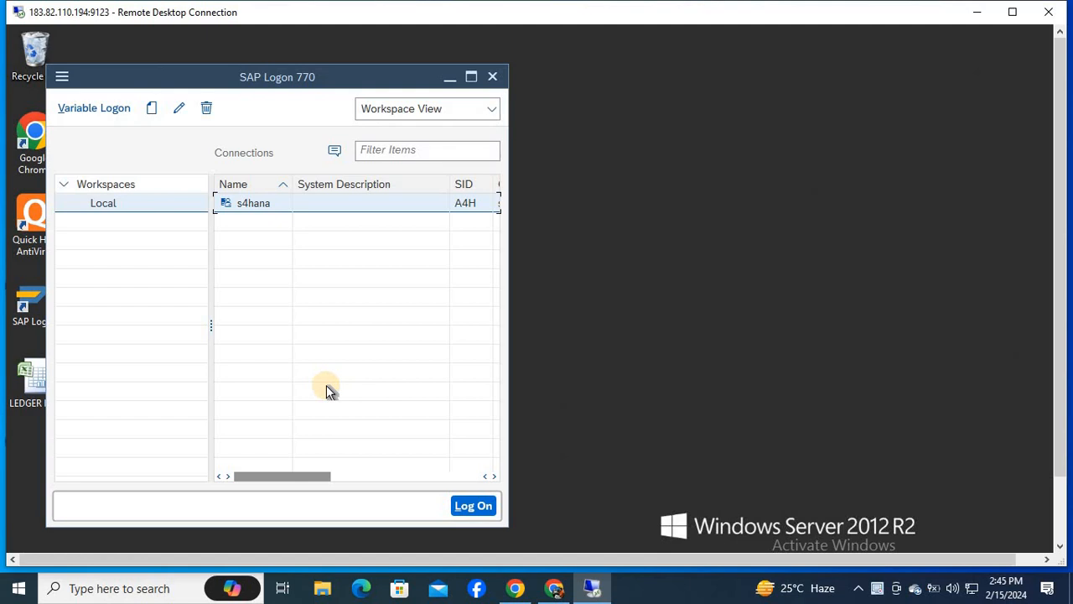
Log on to the s4hana system, client 800, by entering the user name and password
key(Return)
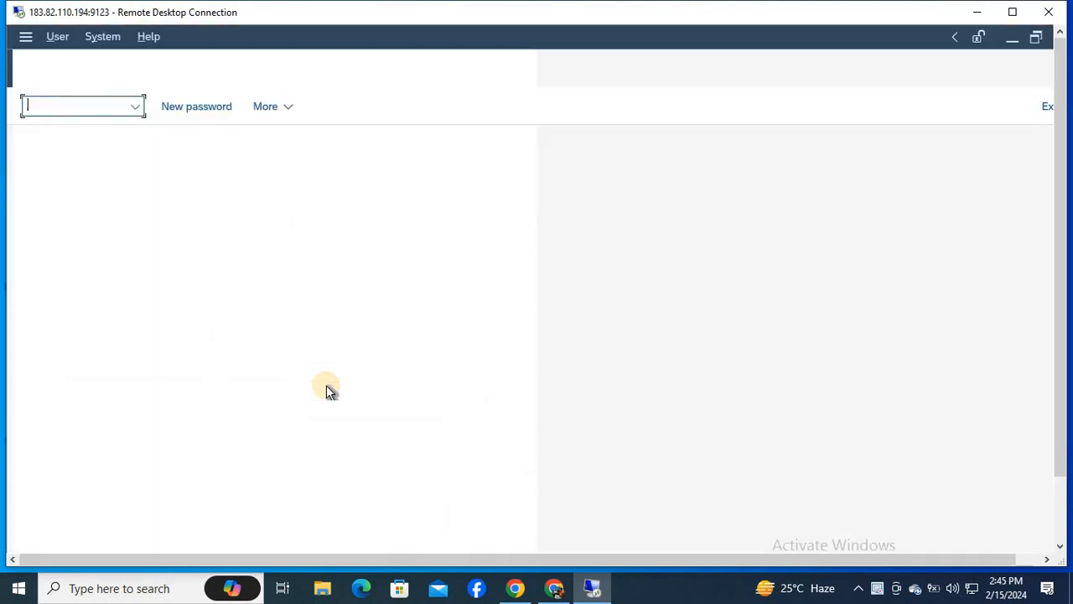
text(user209)
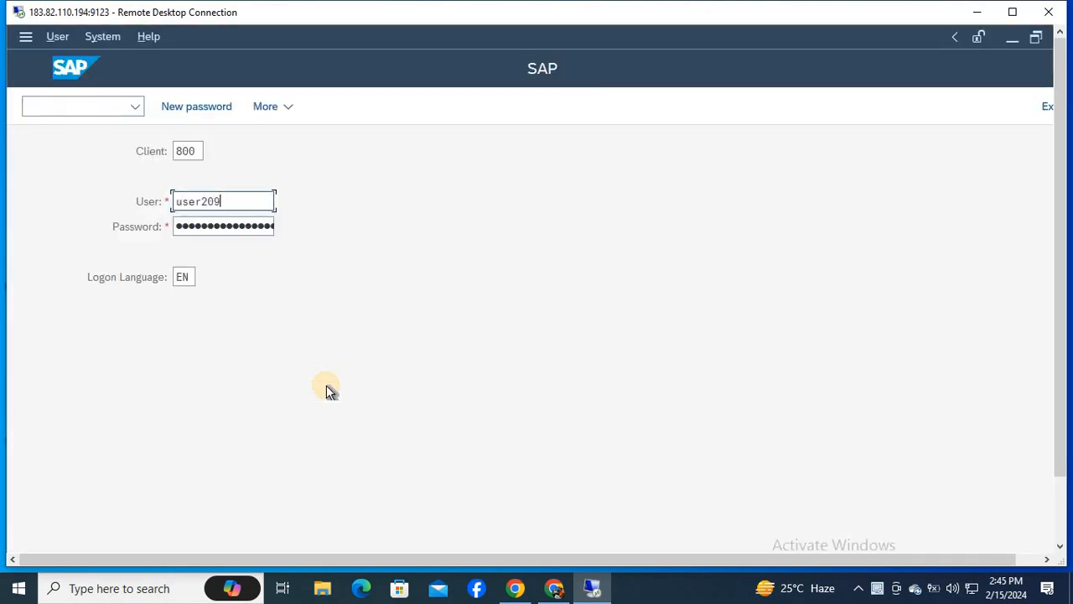
key(Tab)
text(•)
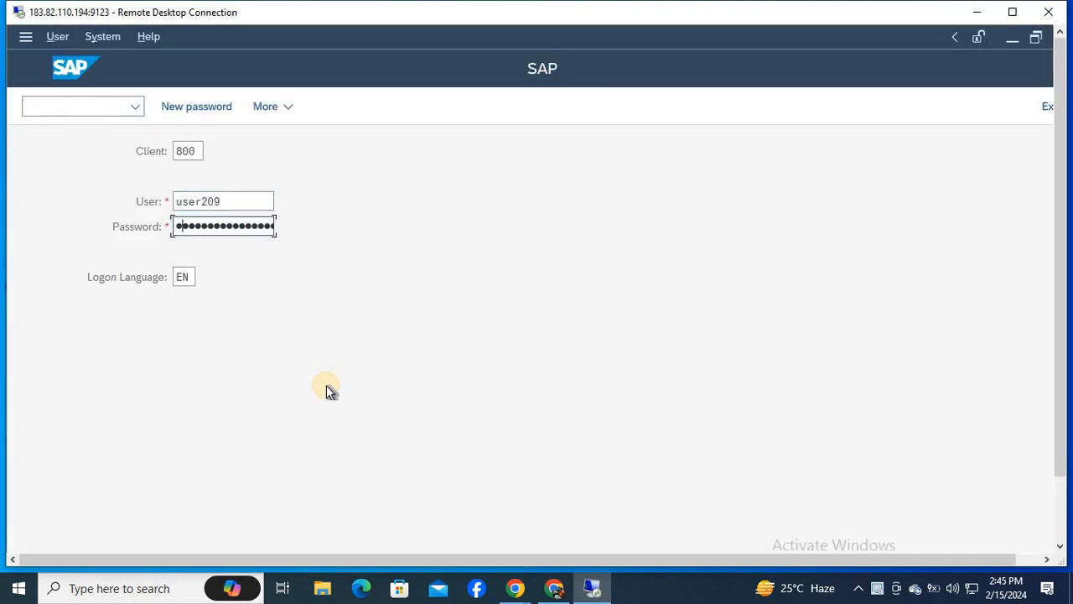
text(•••)
key(Return)
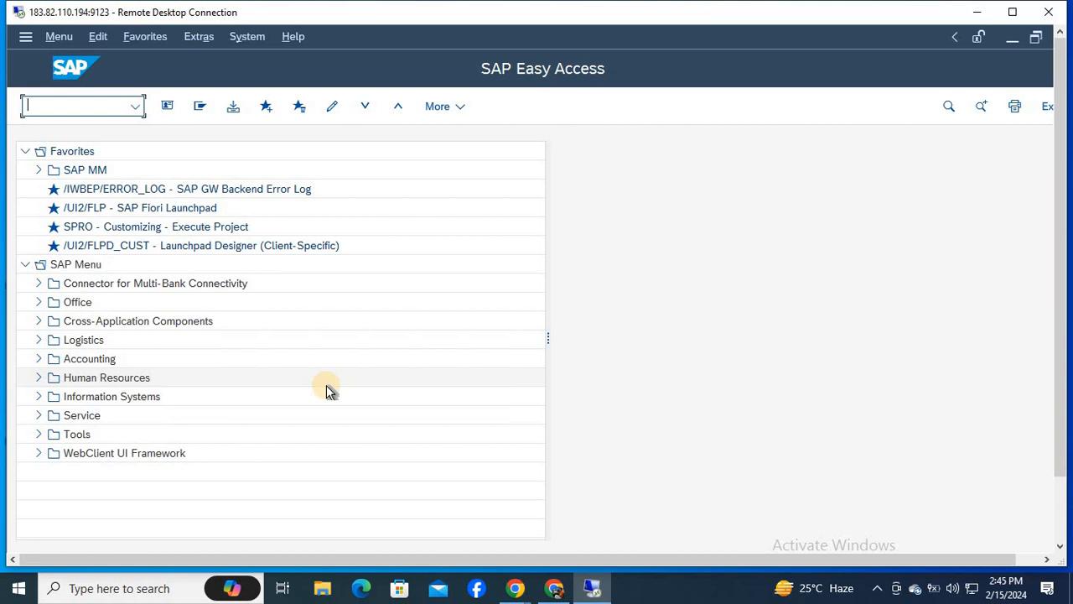
Run transaction SPRO and display the SAP Reference IMG
text(spr)
key(BackSpace)
key(BackSpace)
key(BackSpace)
text(SPRO)
key(Return)
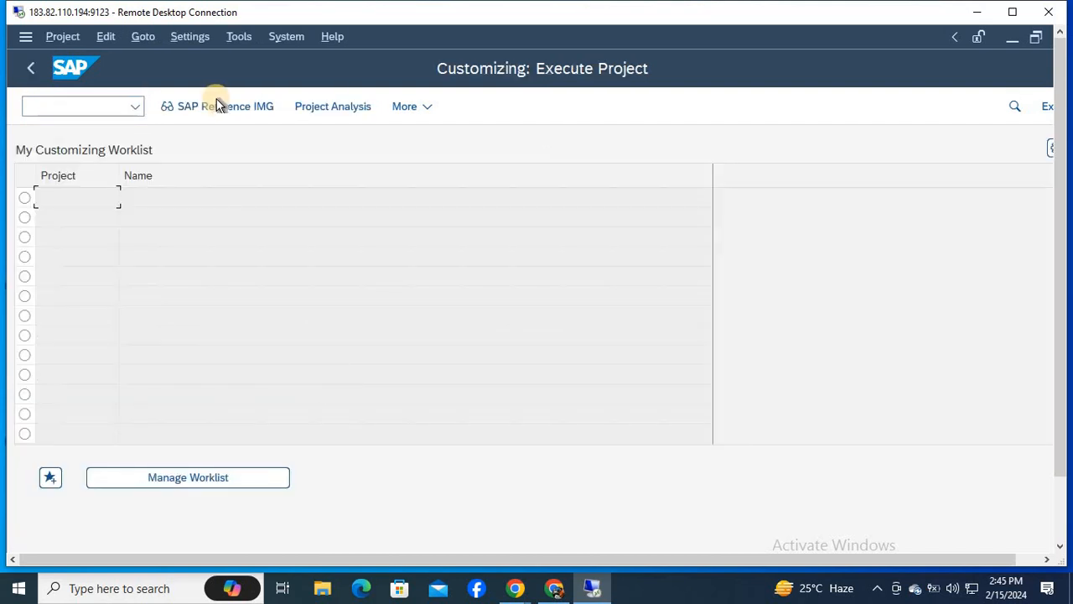
click(221, 108)
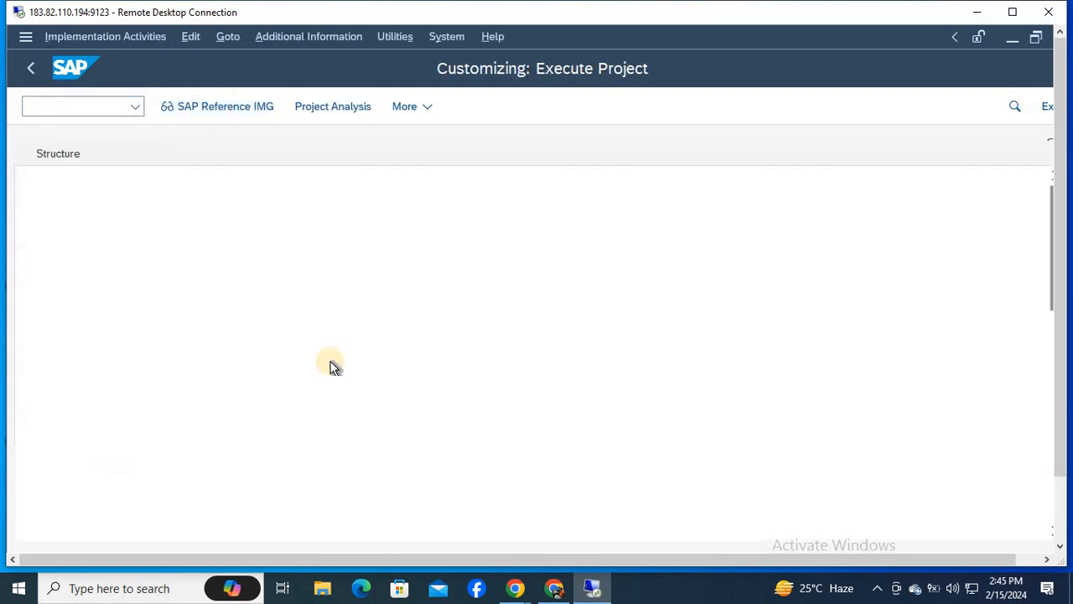
Find Personnel Management in the SAP Customizing Implementation Guide structure and expand it
click(185, 364)
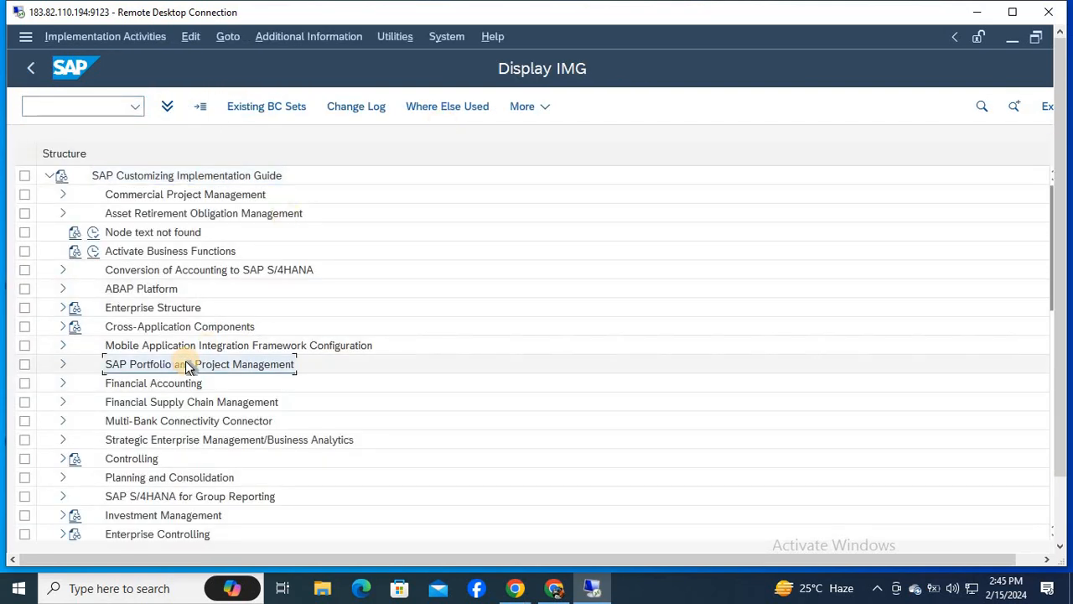
key(Down)
key(Down)
key(Down)
key(Down)
key(Down)
key(Down)
key(Down)
key(Down)
key(Down)
key(Down)
key(Down)
key(Down)
key(Down)
key(Down)
key(Down)
key(Down)
key(Down)
key(Down)
key(Down)
key(Down)
key(Down)
key(Down)
key(Down)
key(Down)
key(Down)
key(Down)
key(Down)
key(Down)
key(Down)
key(Down)
key(Down)
key(Down)
key(Down)
key(Down)
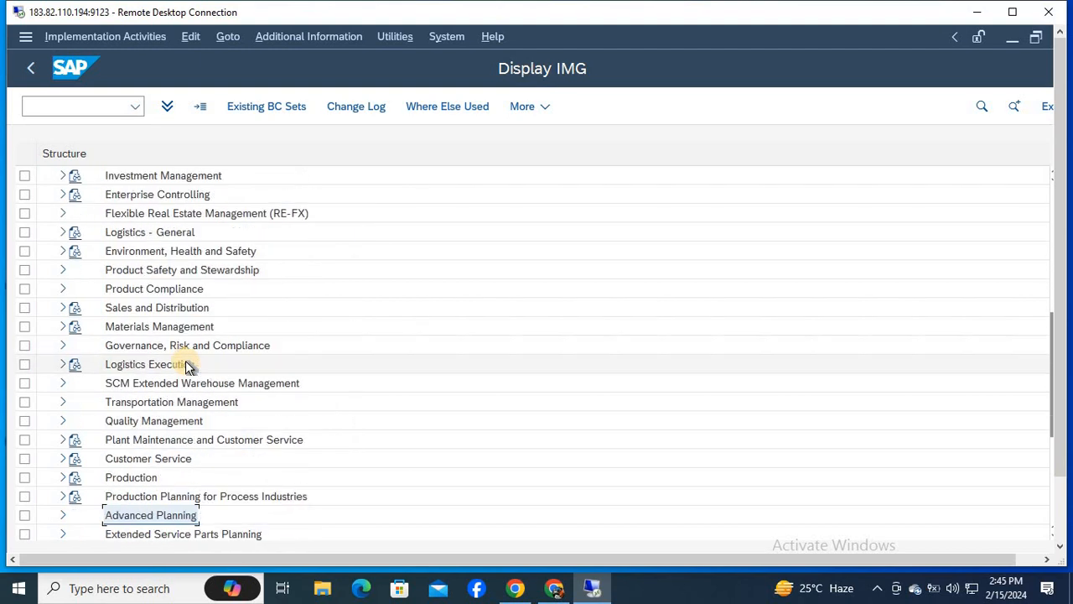
key(Up)
key(Up)
key(Up)
key(Up)
key(Up)
key(Up)
key(Up)
key(Up)
key(Up)
key(Up)
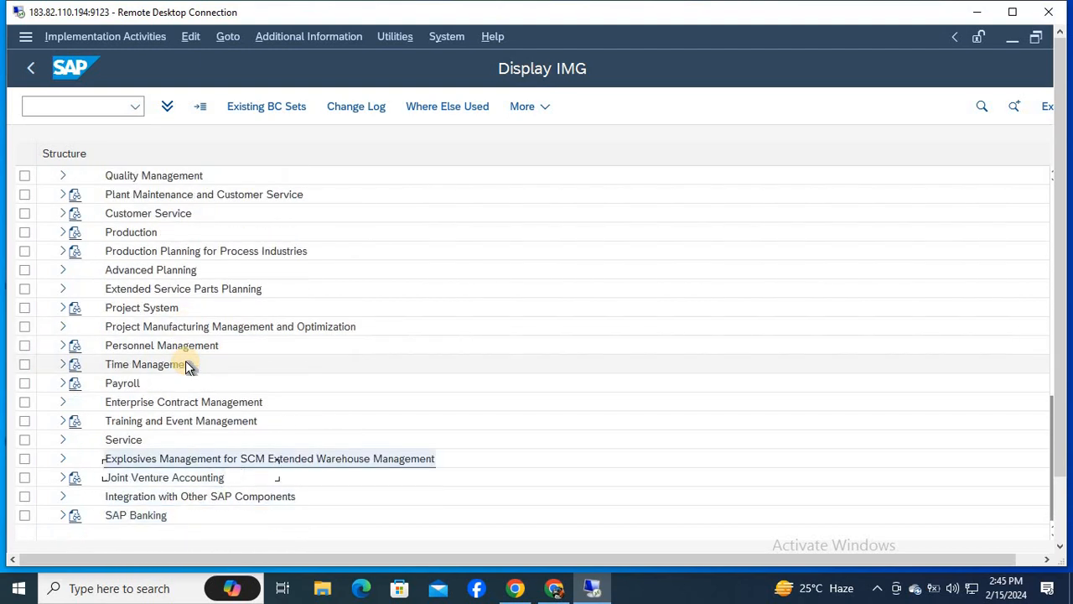
key(Down)
key(Right)
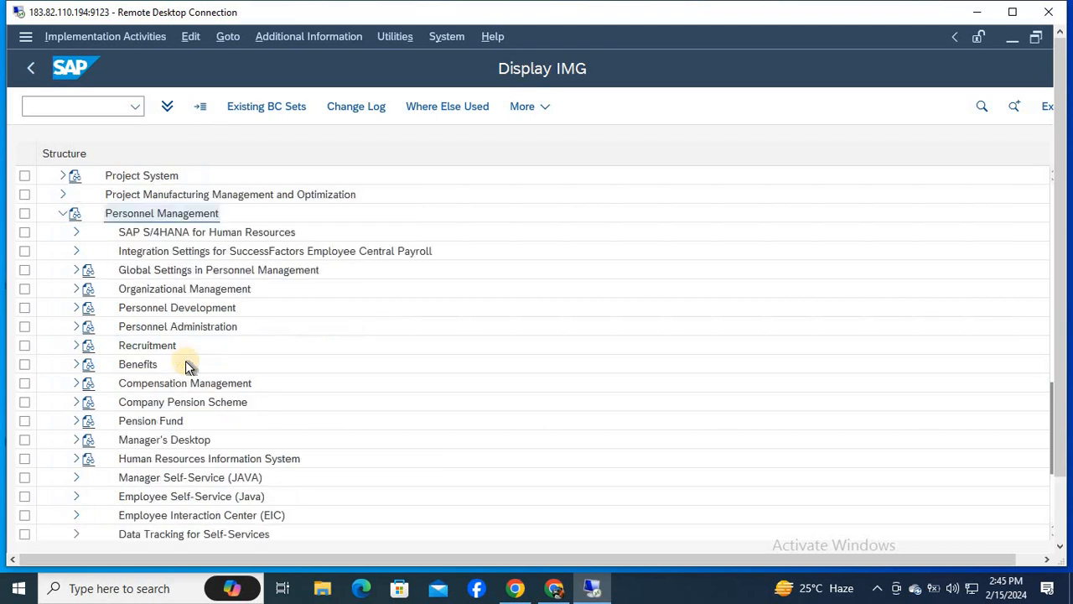
Expand Organizational Management under Personnel Management, including its Basic Settings node
key(Down)
key(Down)
key(Down)
key(Down)
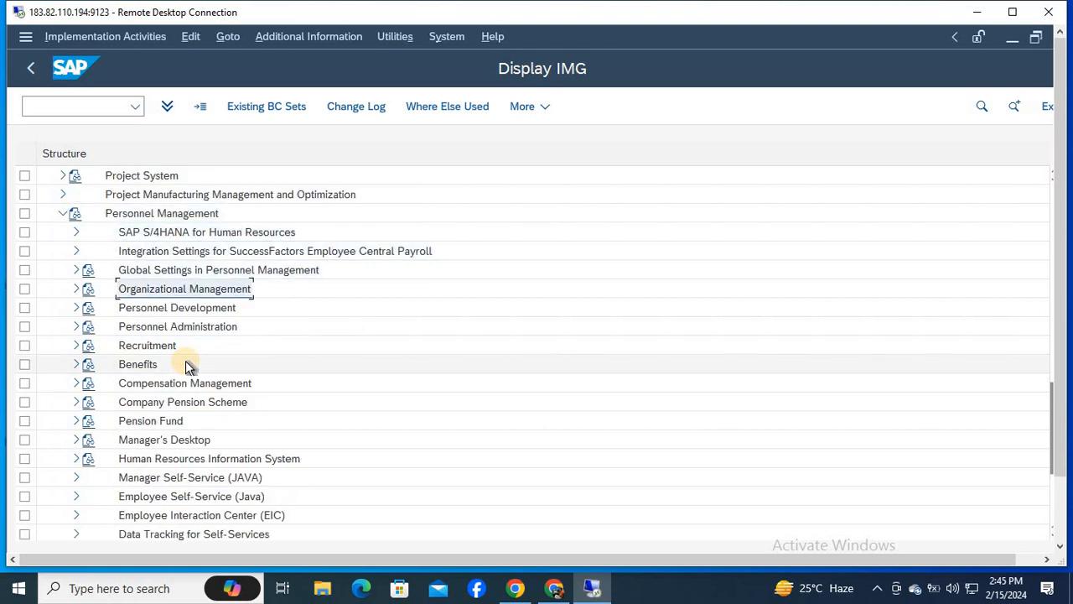
key(Right)
key(Down)
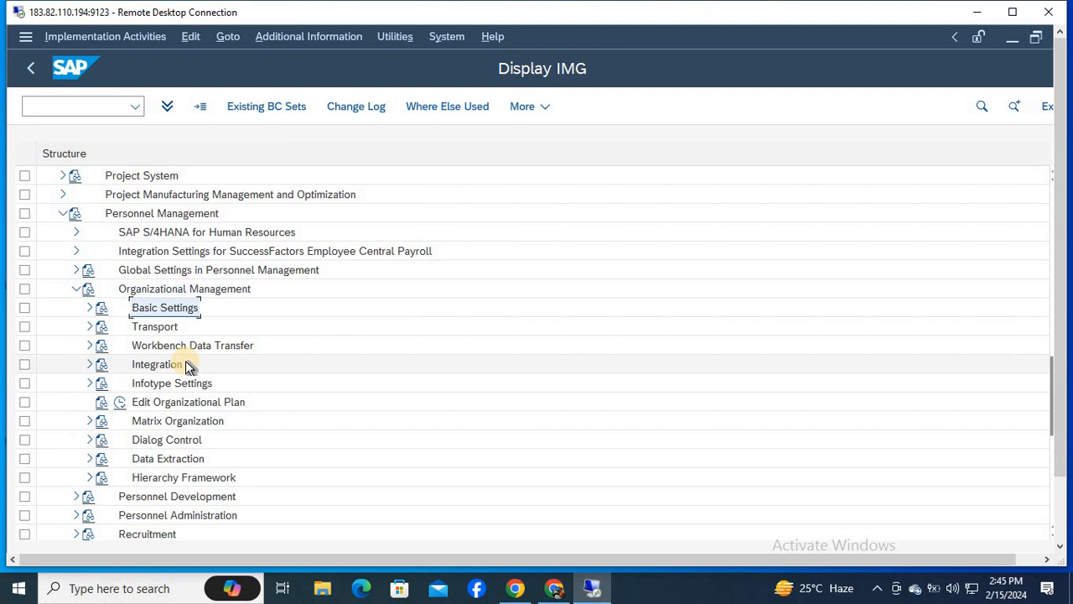
key(Right)
Expand Data Model Enhancement under Basic Settings and select the Maintain Object Types activity
key(Down)
key(Down)
key(Down)
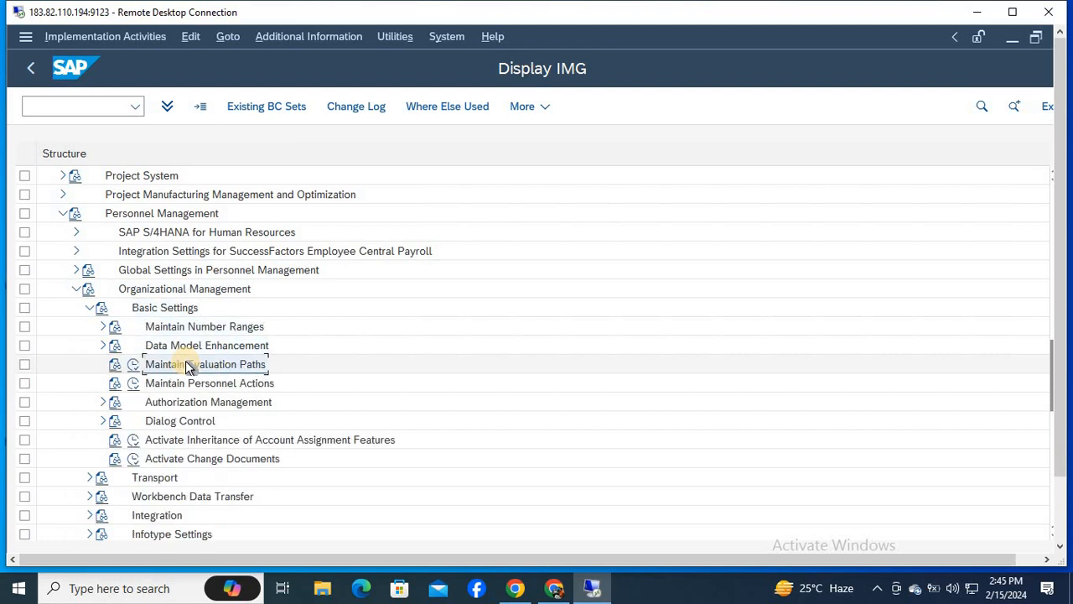
key(Up)
key(Right)
key(Down)
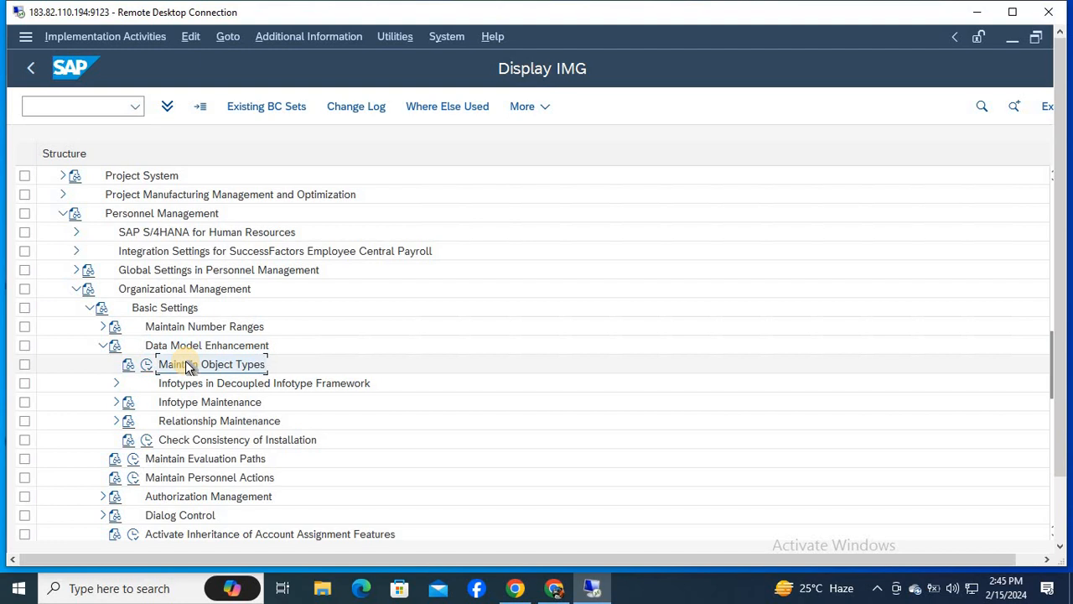
Read the documentation for Maintain Object Types, close it, and execute the activity
click(129, 367)
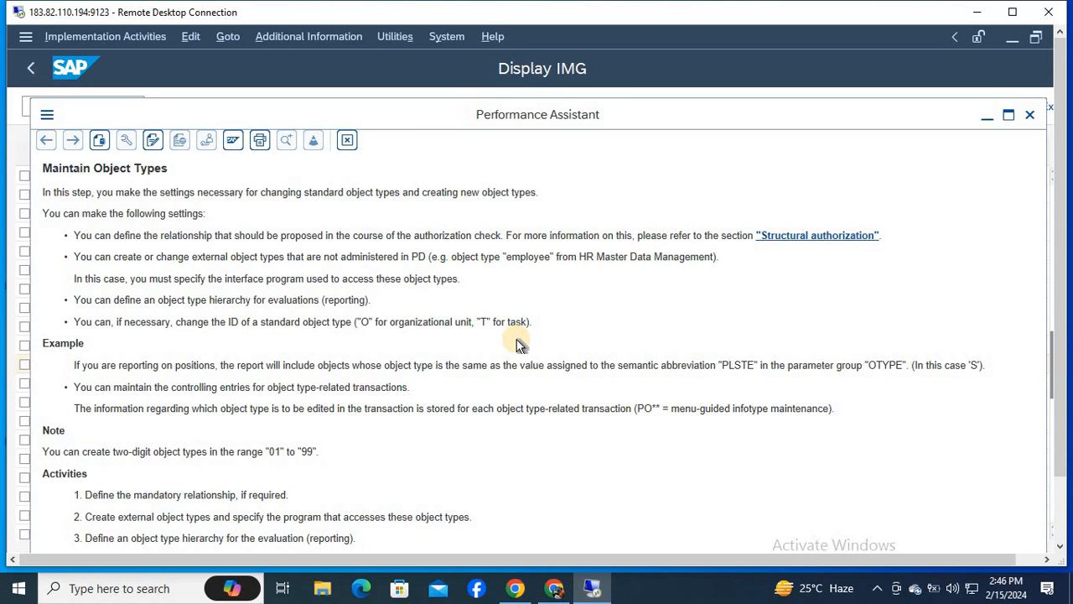
click(1029, 114)
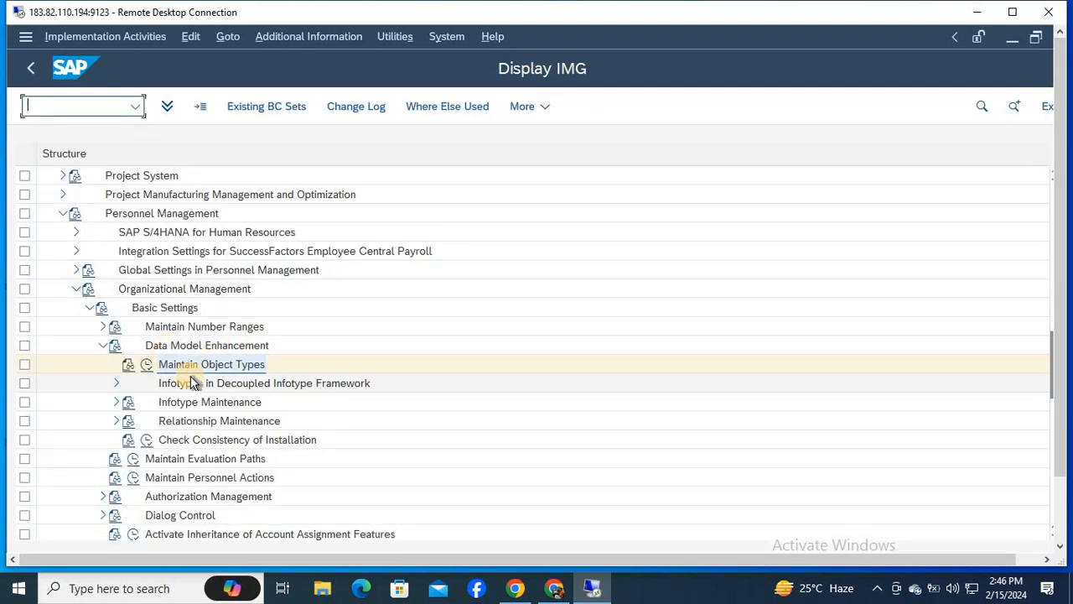
click(148, 365)
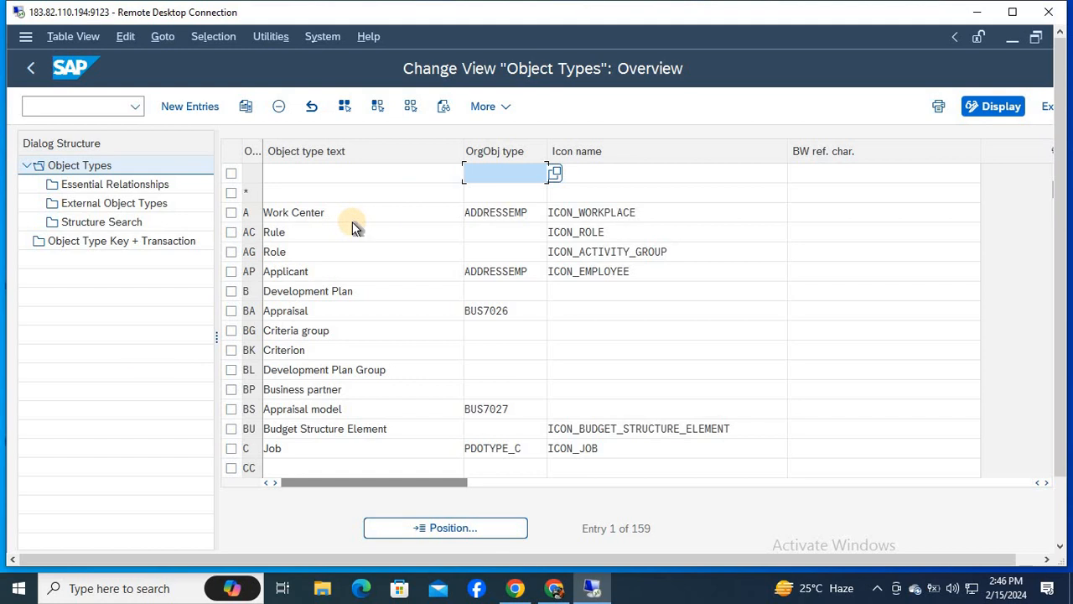
Position the Object Types overview at object type AP
mouse_move(507, 583)
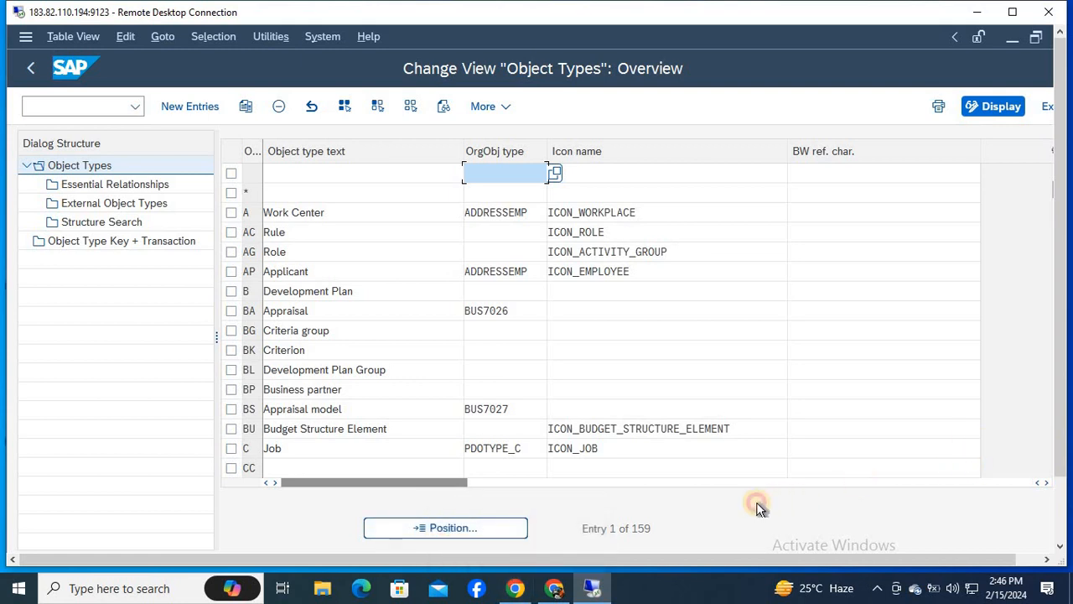
click(459, 528)
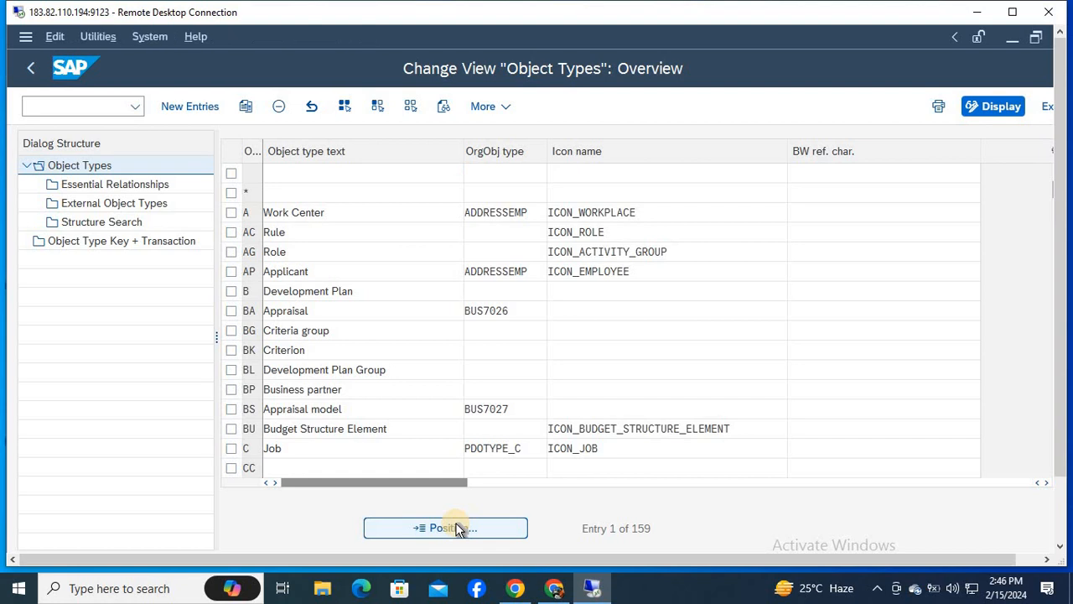
text(AP)
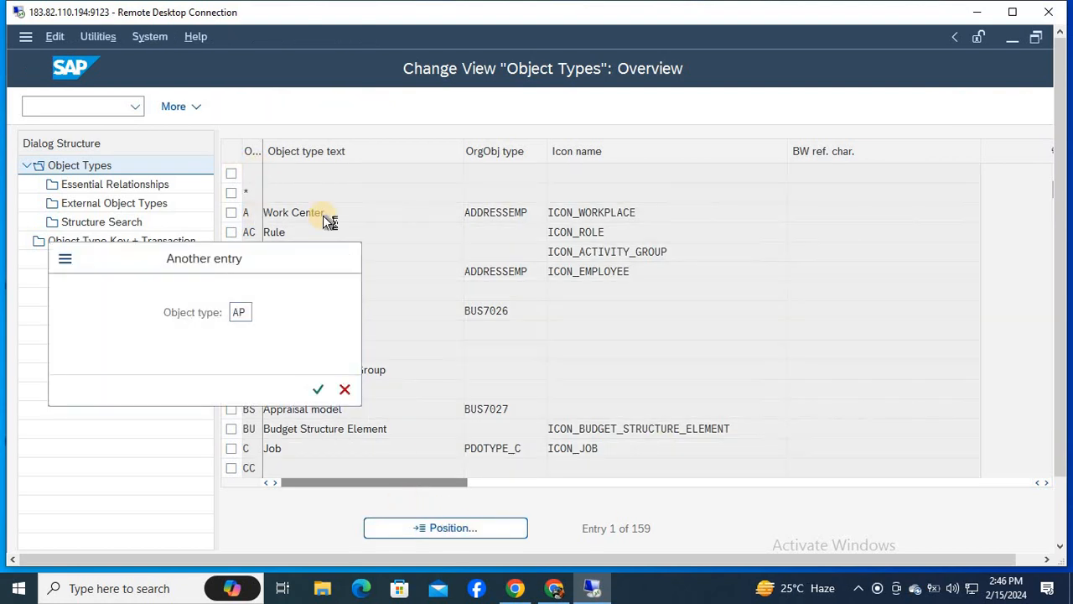
key(Return)
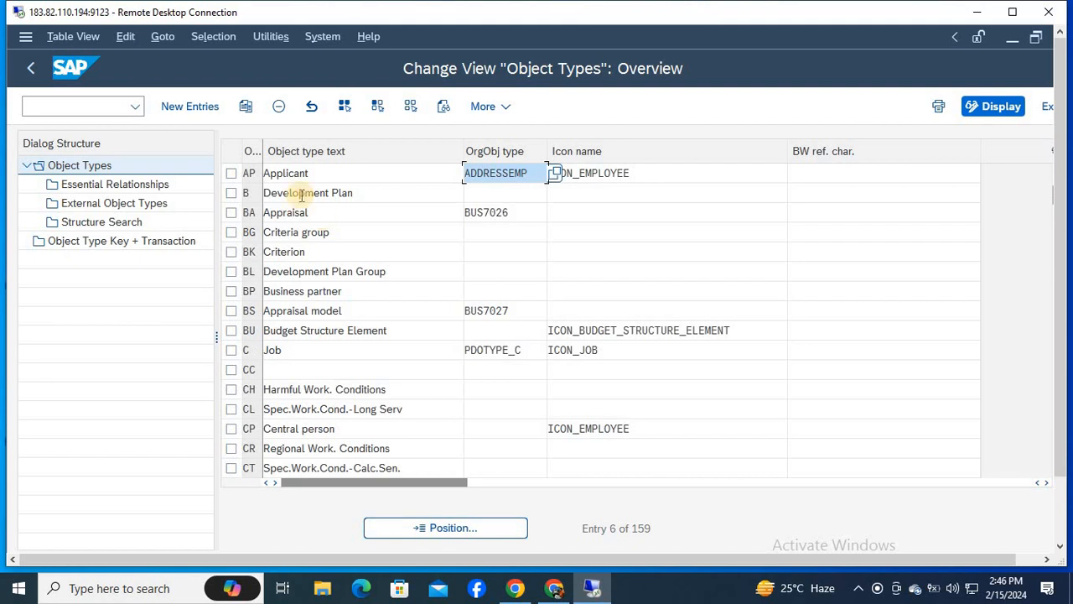
Examine the AP entry's object type key, text and OrgObj type, and return to the IMG structure
click(252, 172)
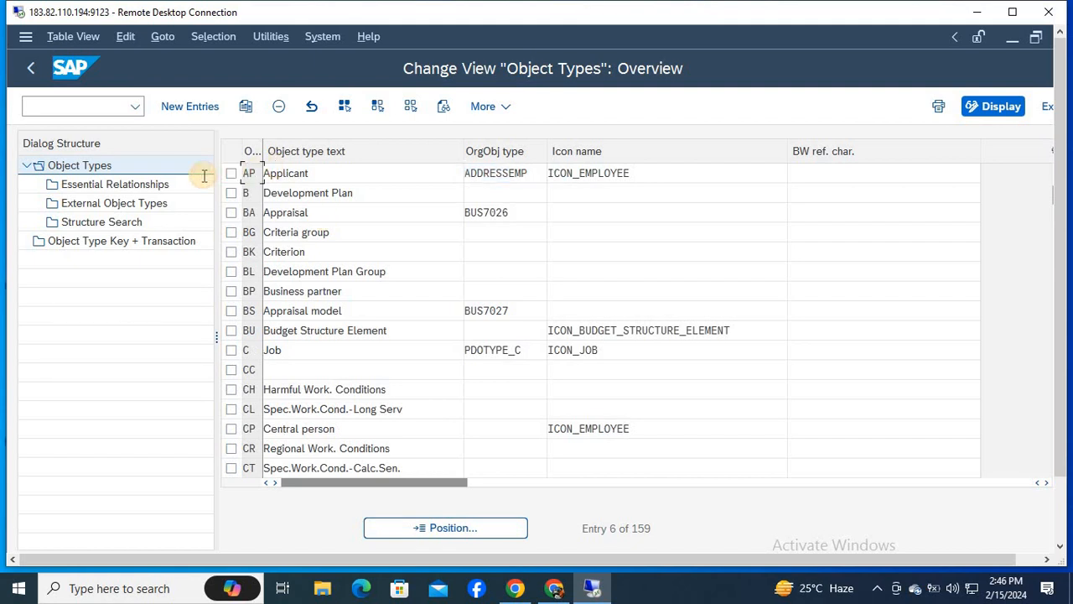
click(342, 173)
key(shift+Home)
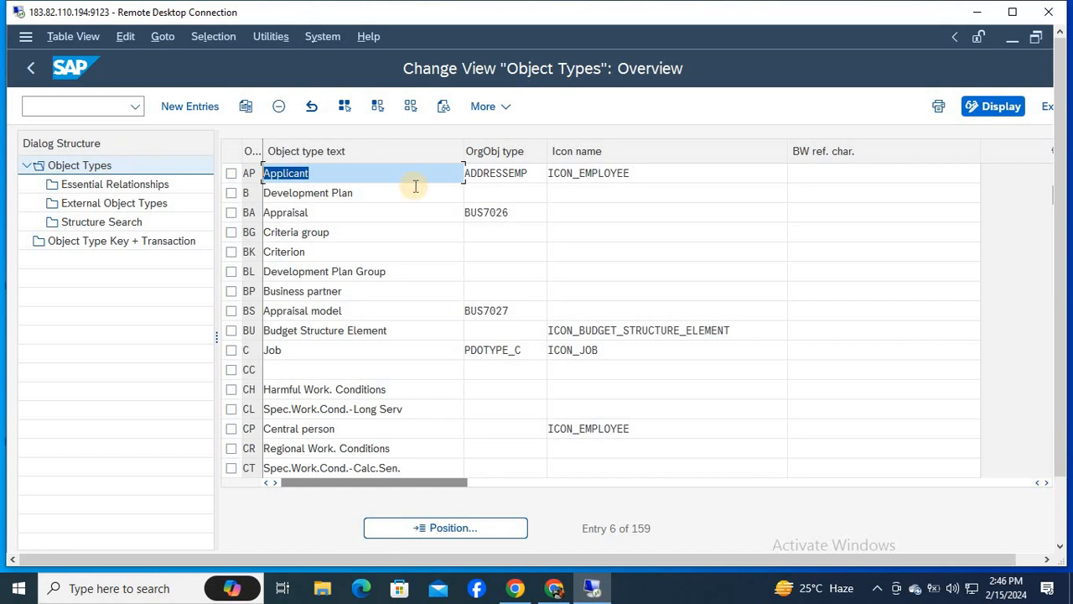
click(534, 176)
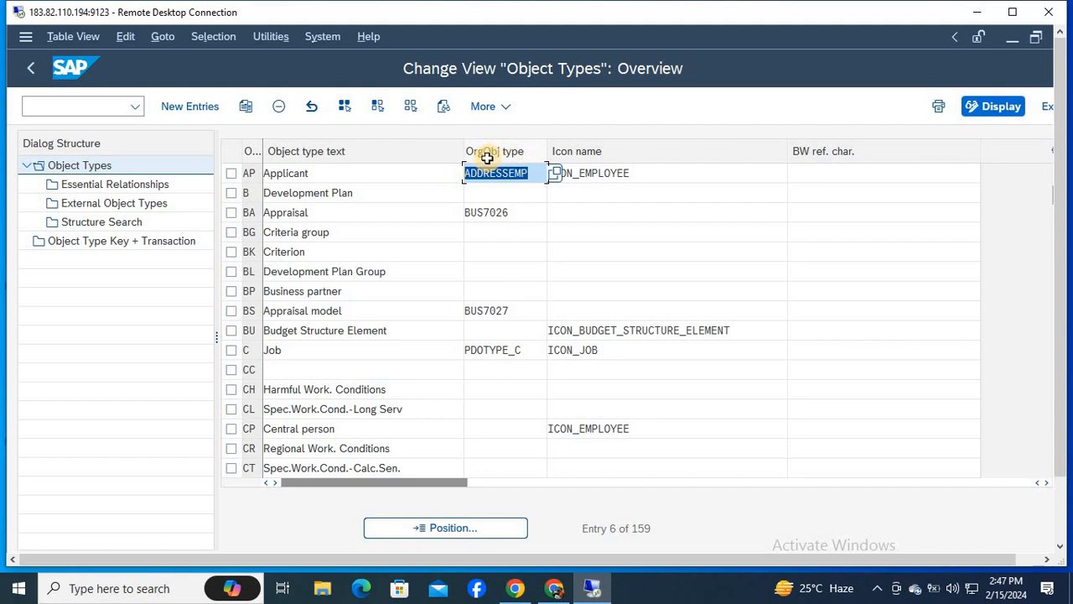
click(535, 173)
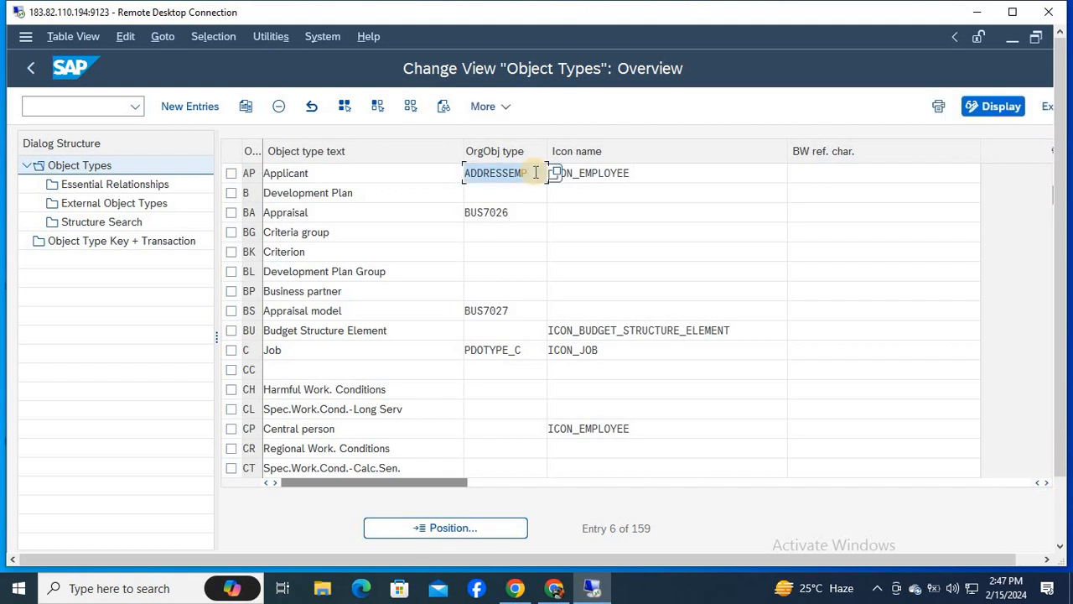
key(F3)
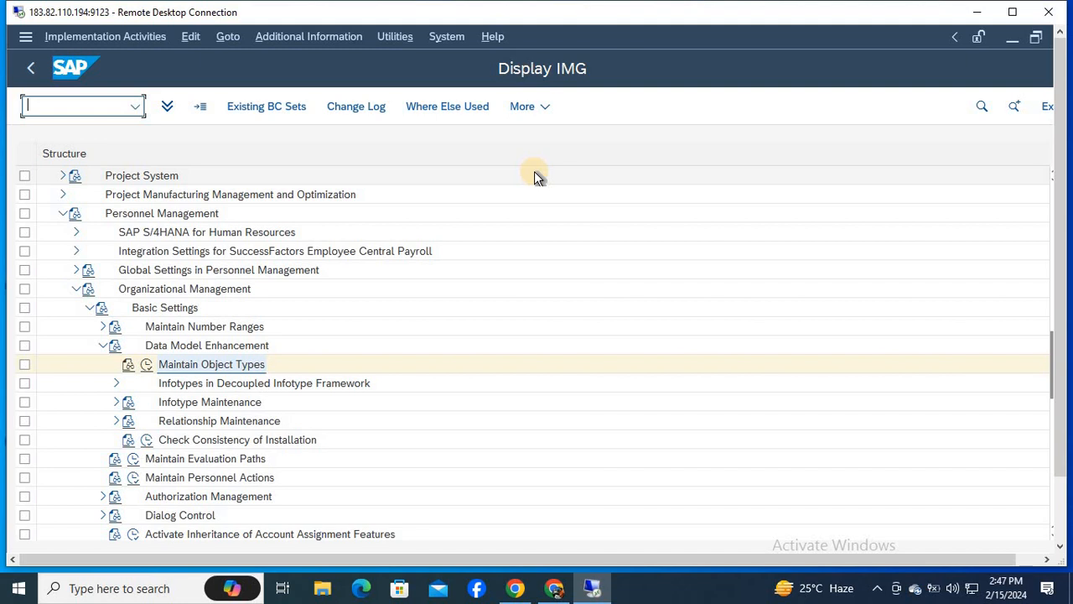
Minimize the remote desktop session and open the JYTO HCM 3 PM folder on Local Disk (D:) in File Explorer
click(978, 13)
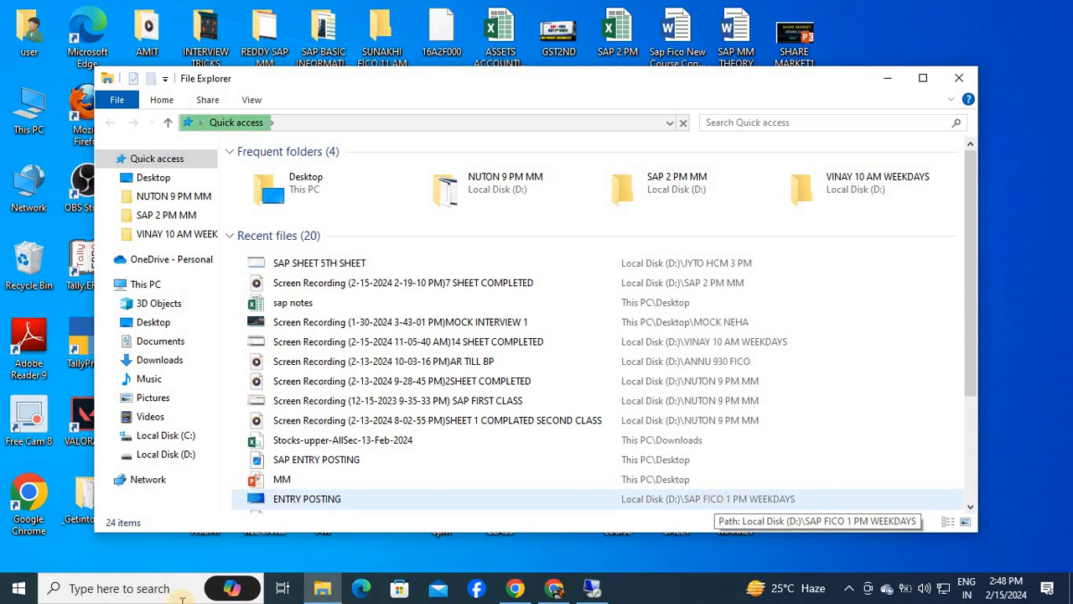
click(185, 455)
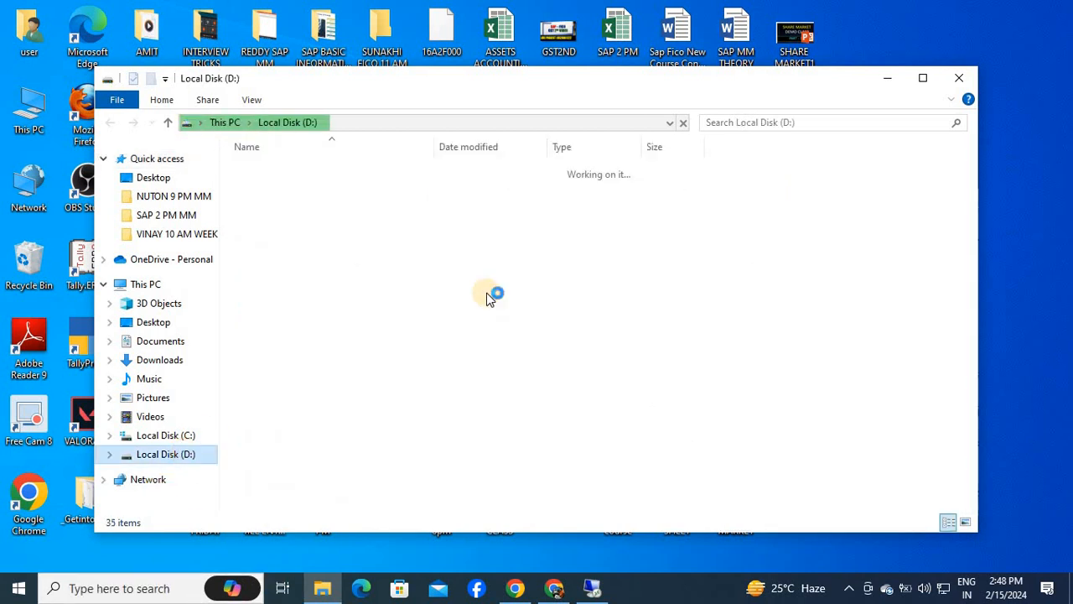
click(279, 401)
key(j)
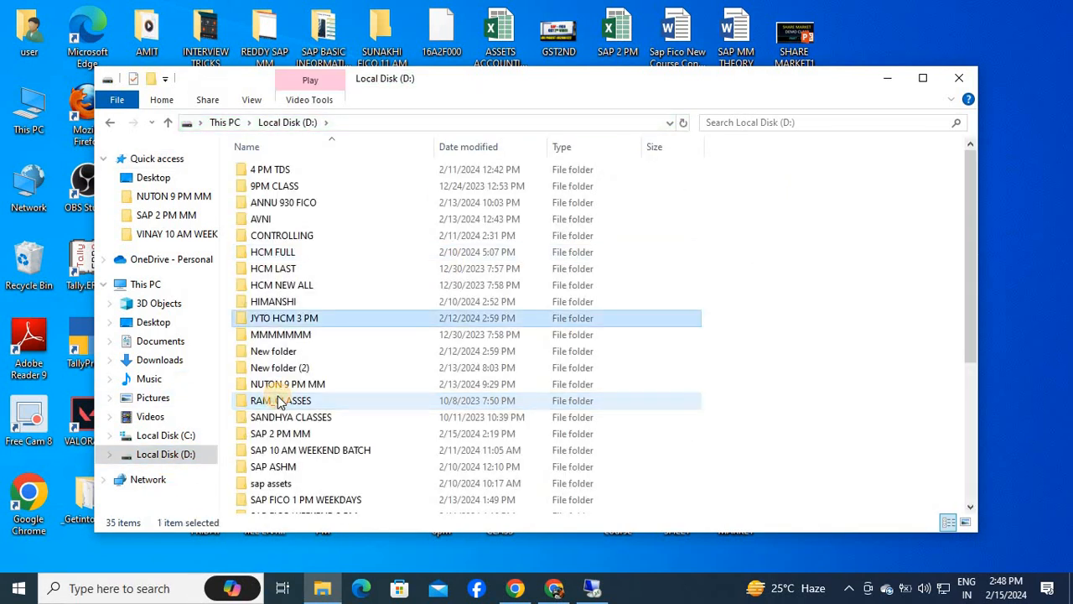
key(Return)
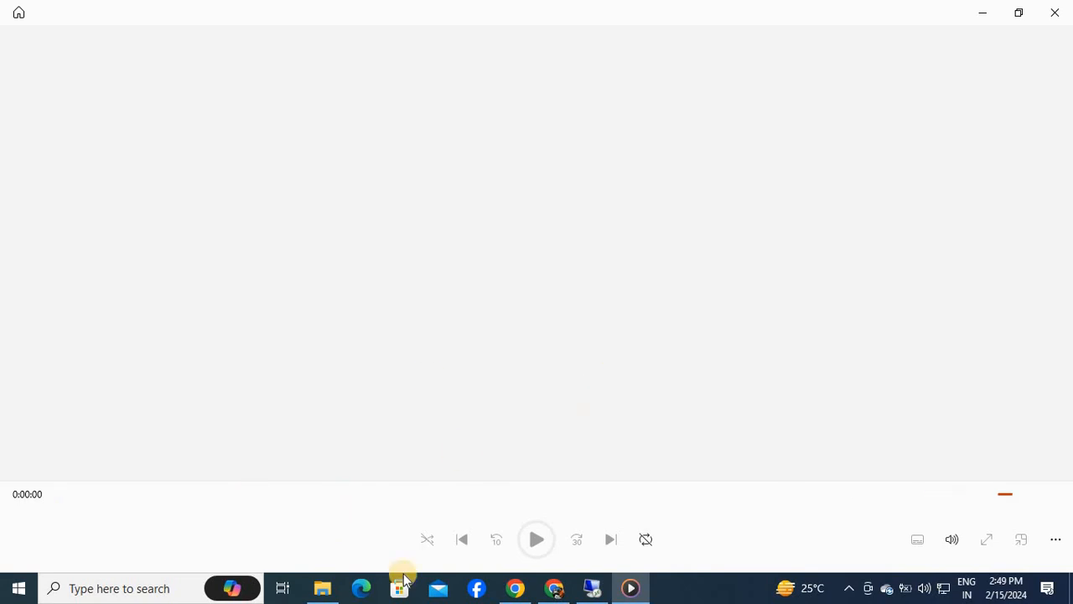
Skim the later part of the SAP SHEET 5TH SHEET recording in Media Player to review the payroll area topics covered
mouse_move(571, 592)
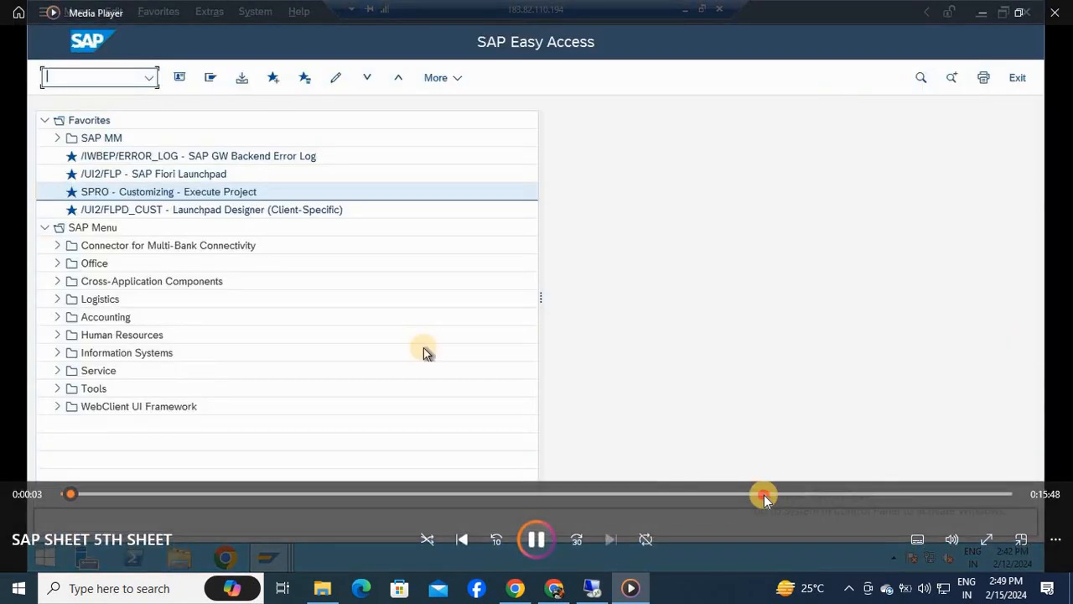
click(763, 494)
click(835, 496)
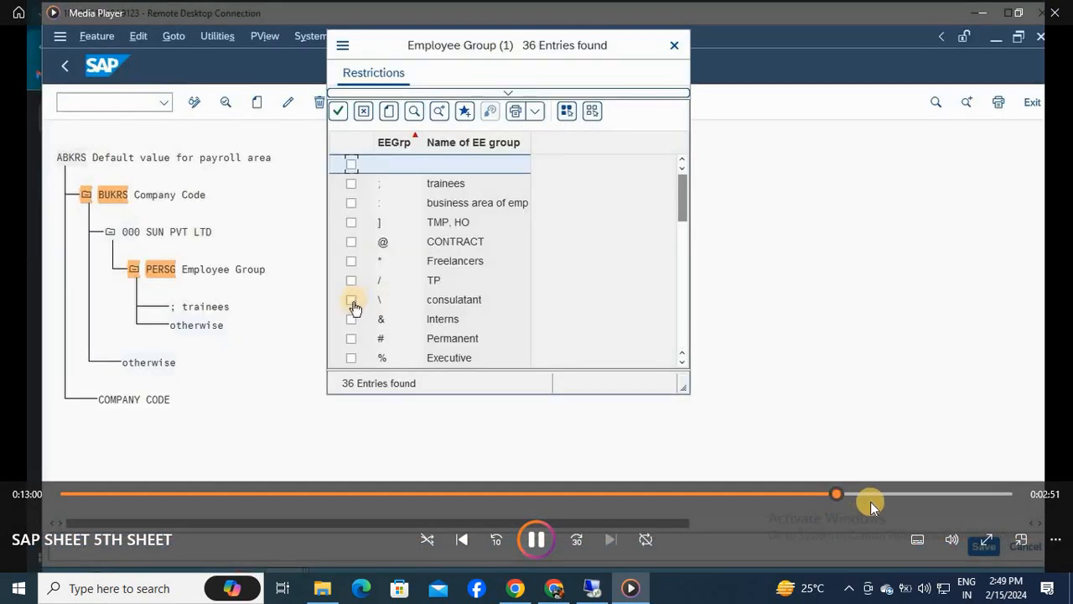
click(875, 503)
drag(911, 505, 997, 496)
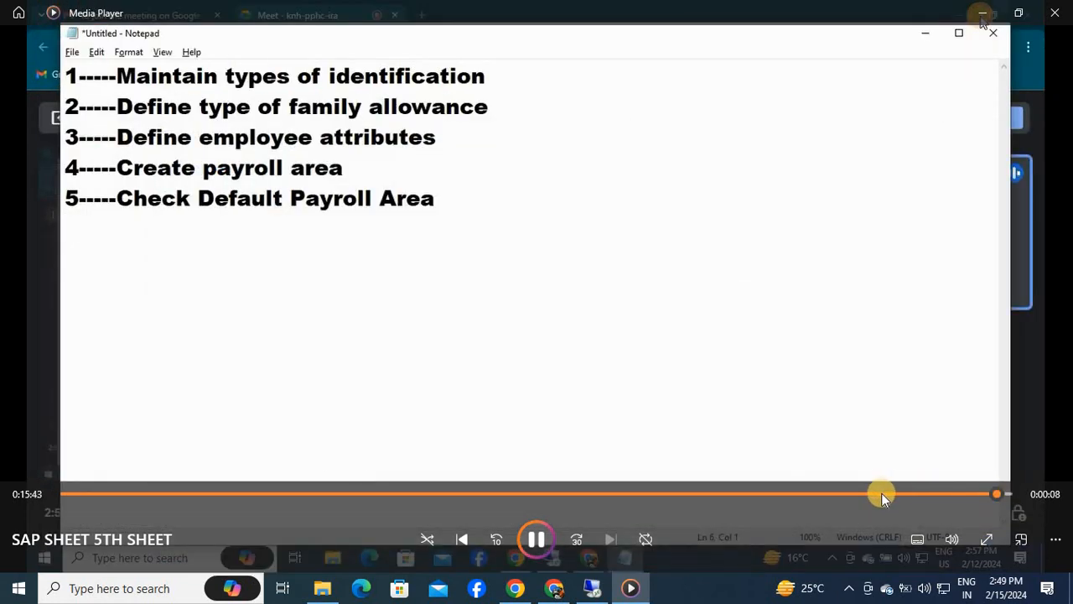
click(880, 495)
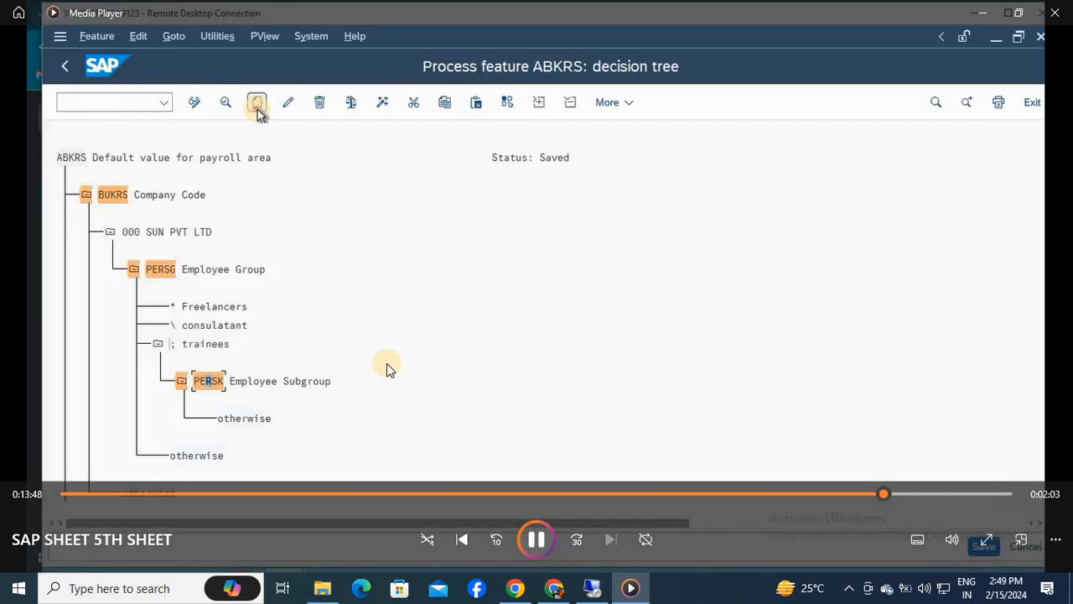
click(734, 495)
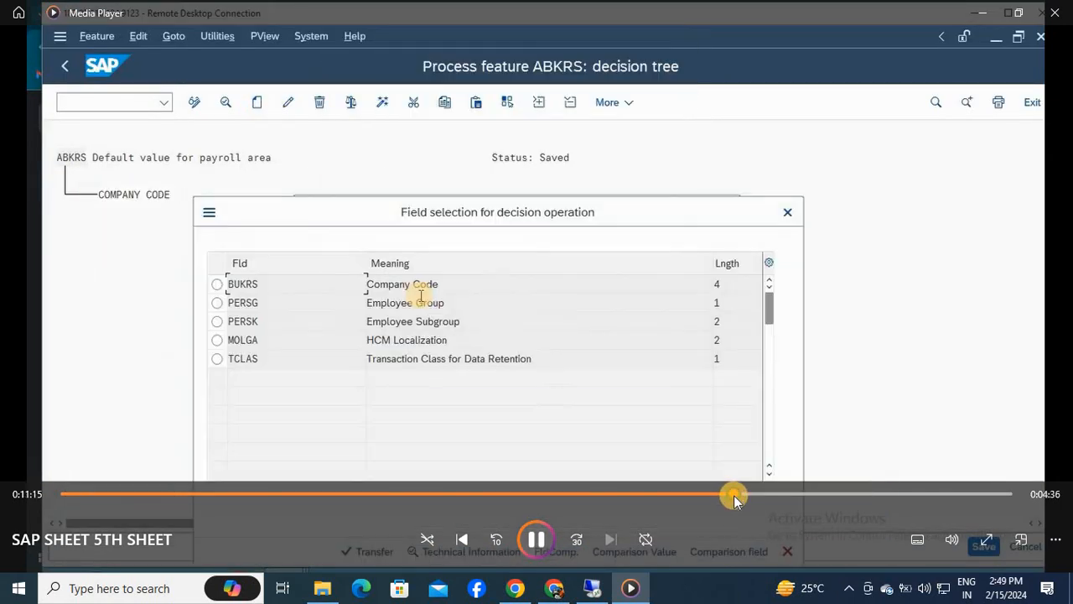
Check the recording around 0:10:19, close the player and its folder, and return to the SAP remote desktop session
click(674, 493)
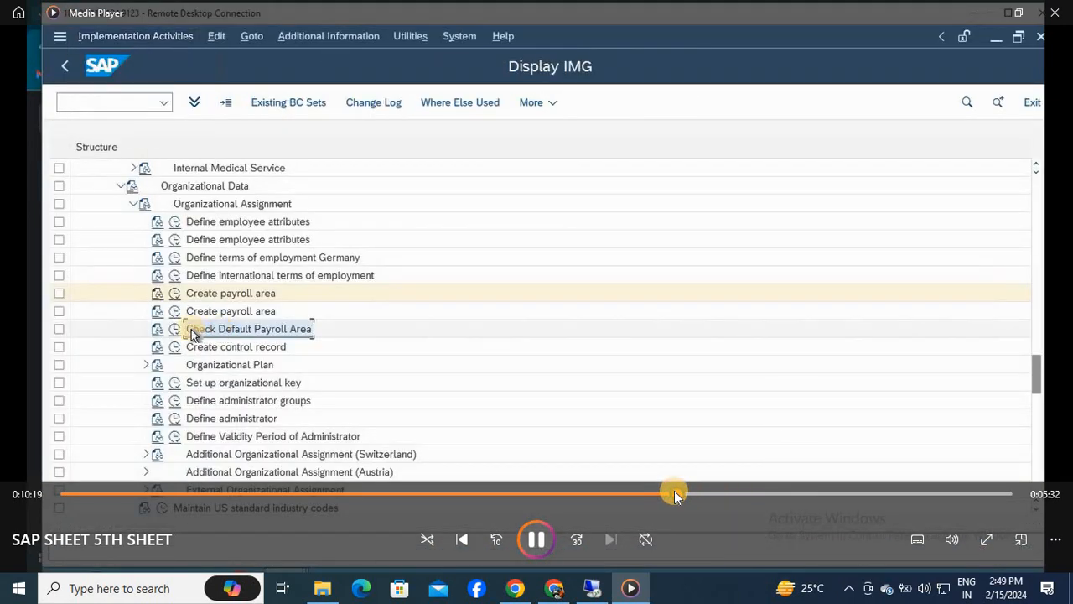
key(alt+F4)
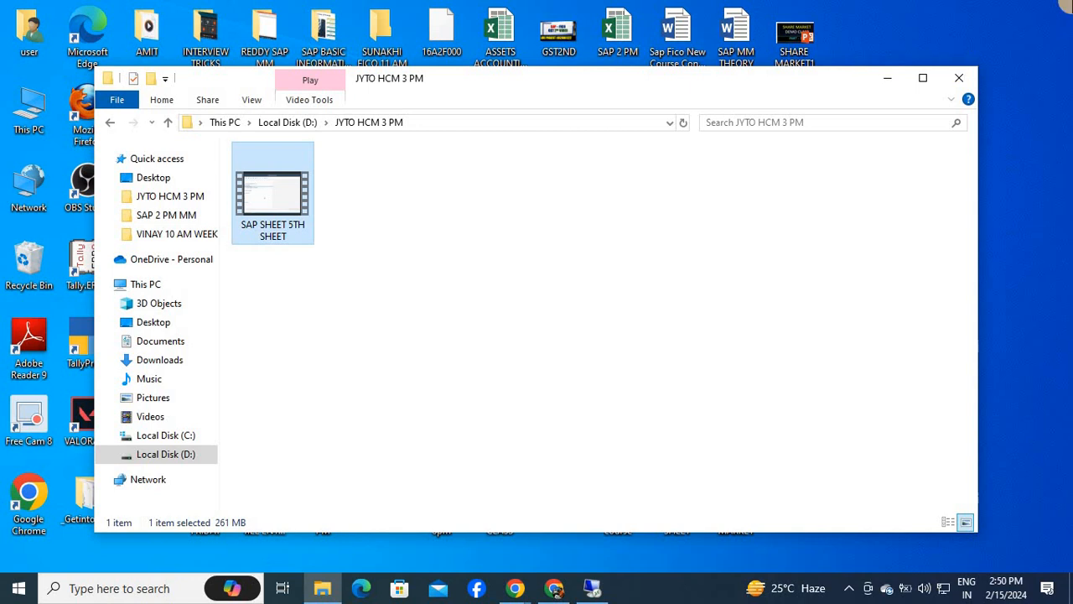
click(959, 77)
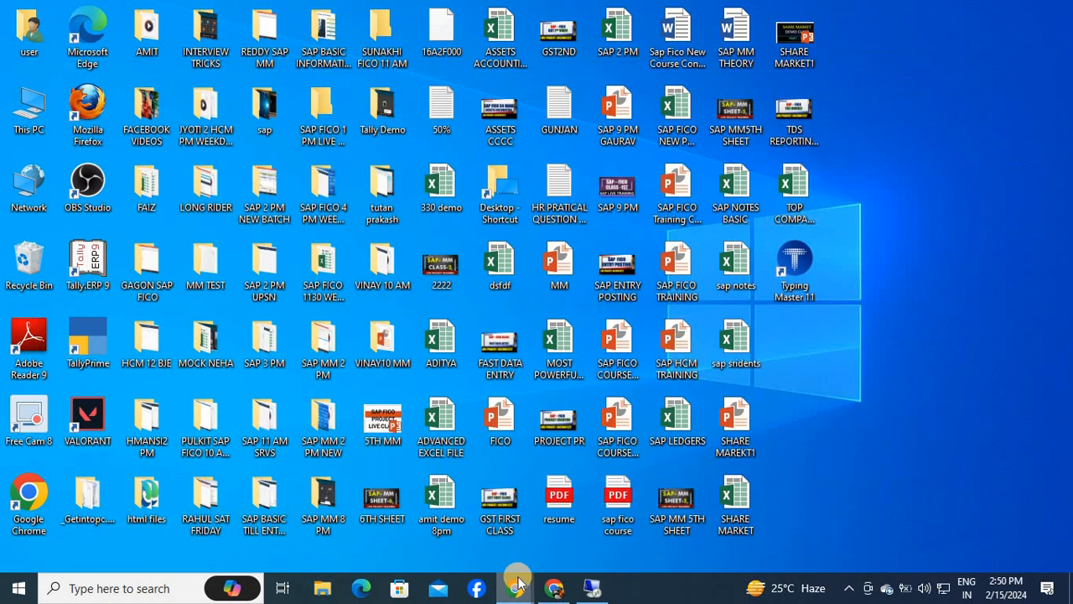
click(595, 588)
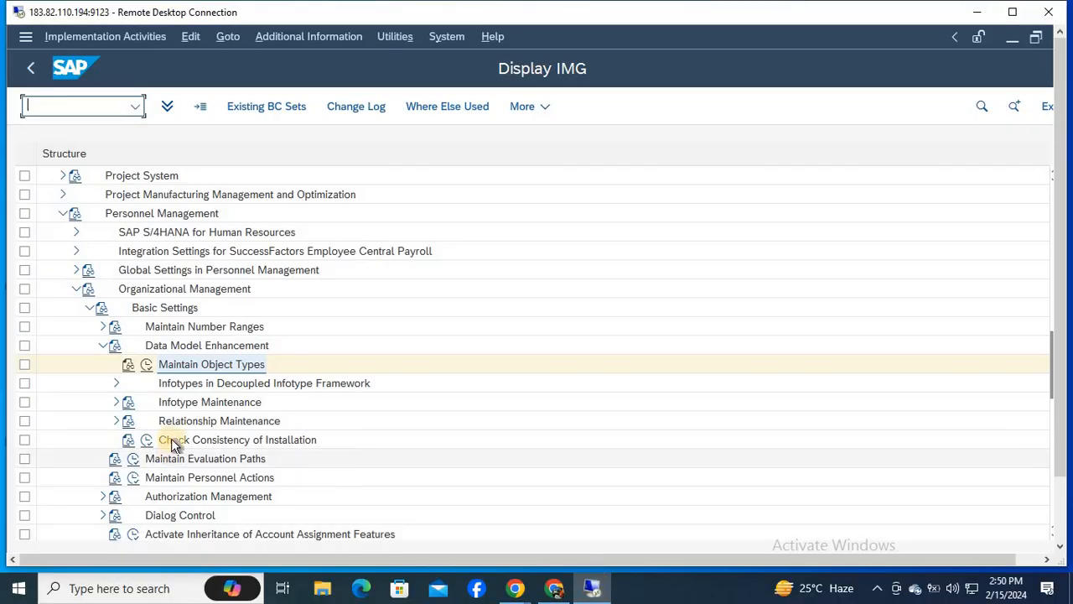
Collapse the Data Model Enhancement, Basic Settings and Organizational Management nodes in the IMG structure
click(216, 370)
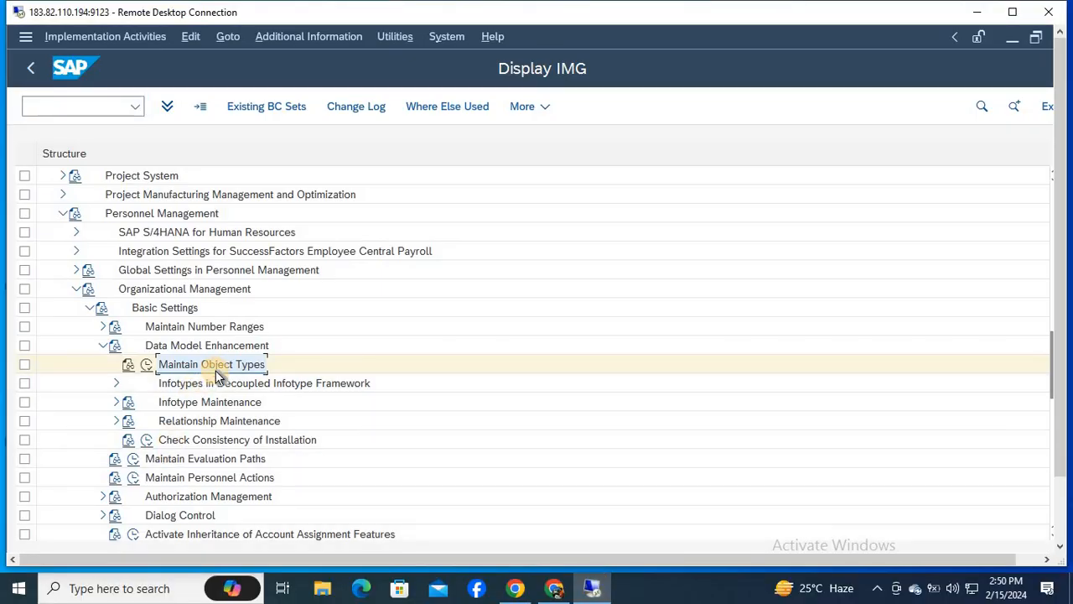
key(Left)
key(Left)
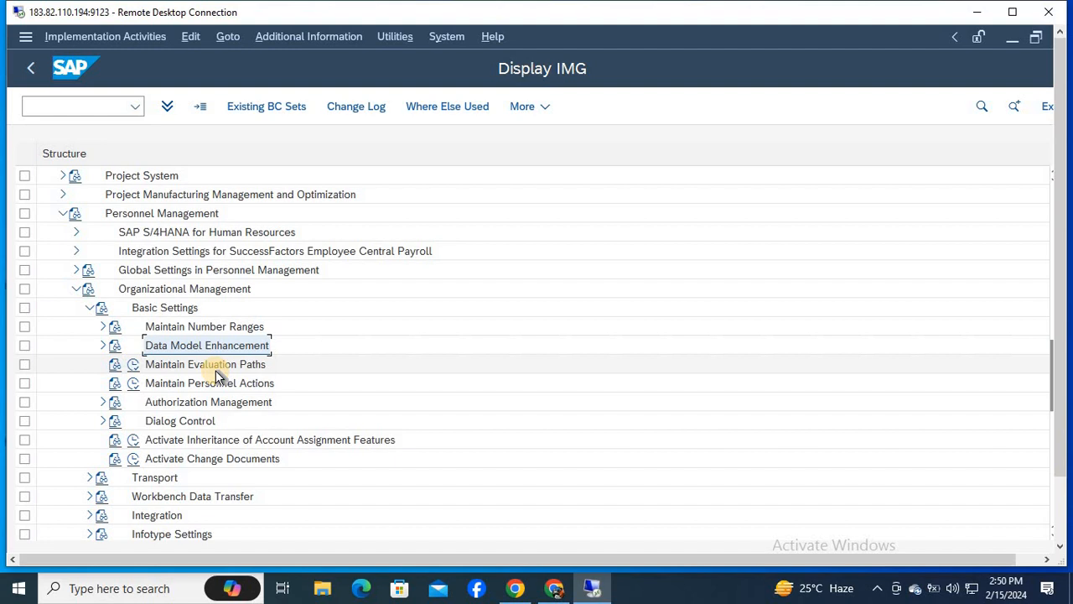
key(Up)
key(Left)
key(Left)
key(Left)
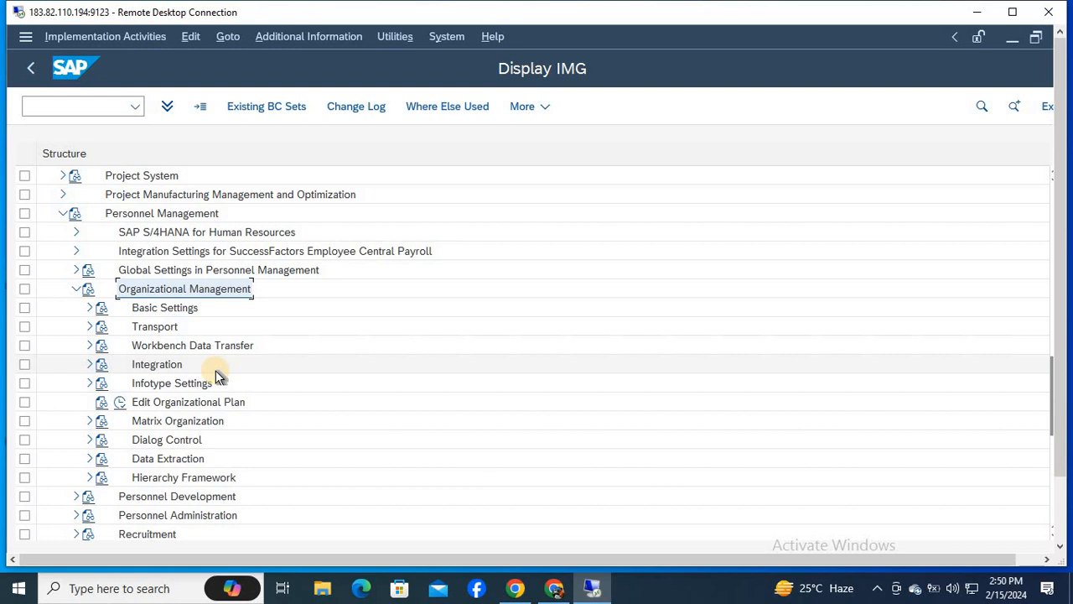
key(Left)
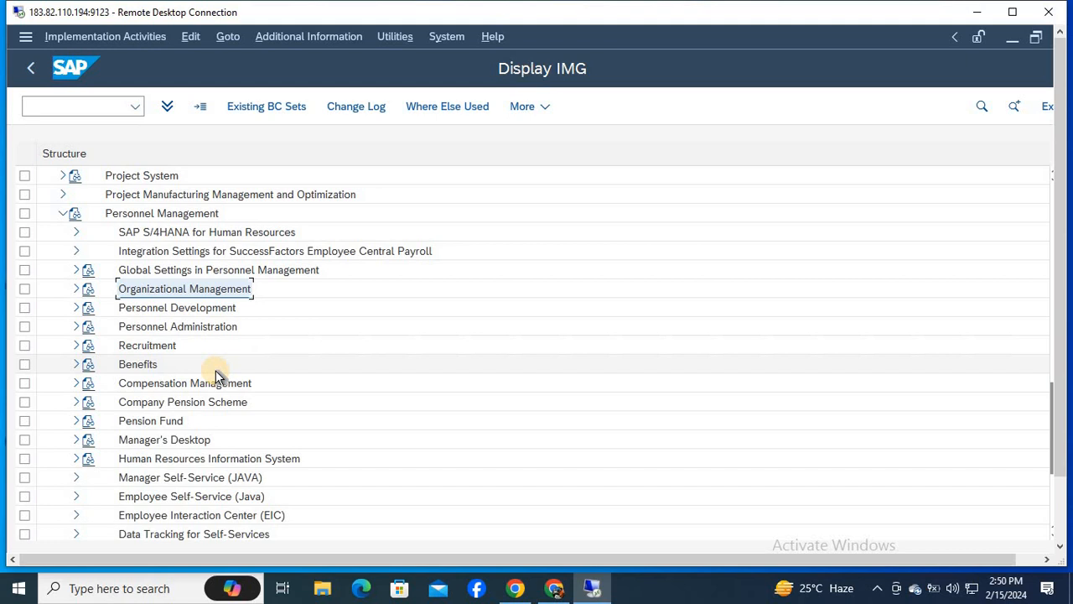
Look through the subnodes of Personnel Development and collapse the node again
key(Down)
key(Up)
key(Down)
key(Up)
key(Down)
key(Right)
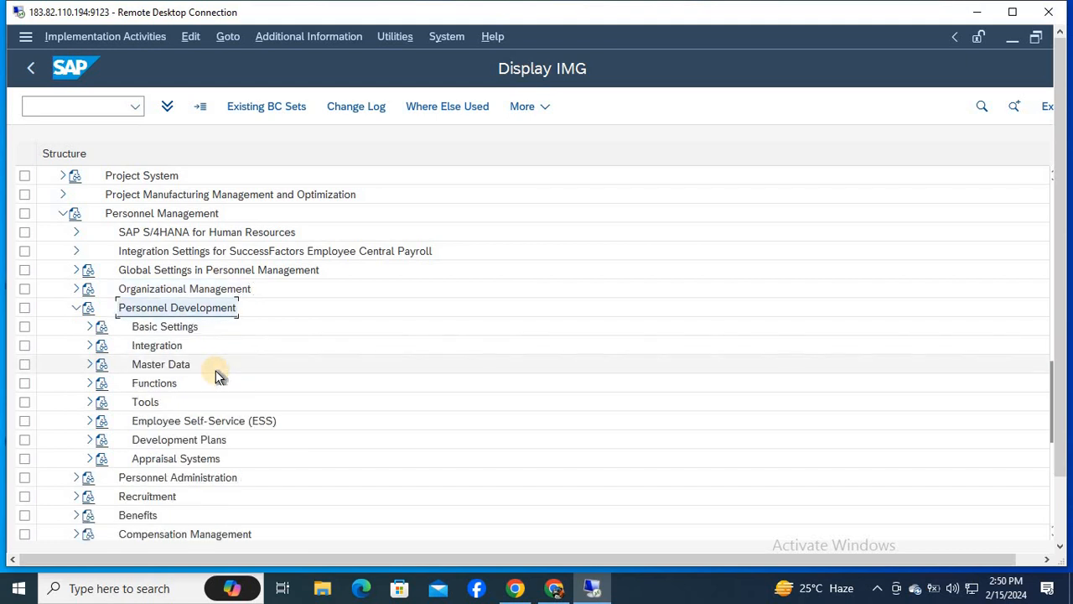
key(Up)
key(Down)
key(Left)
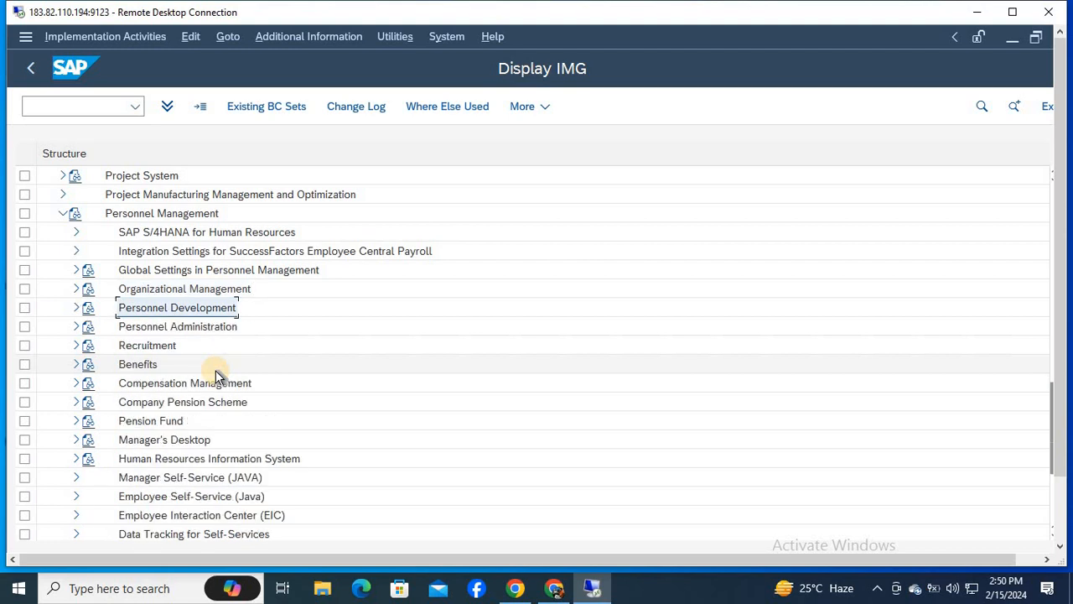
Collapse Personnel Management and look through the main application nodes of the IMG structure
key(Up)
key(Up)
key(Up)
key(Up)
key(Up)
key(Left)
key(Up)
key(Up)
key(Up)
key(Up)
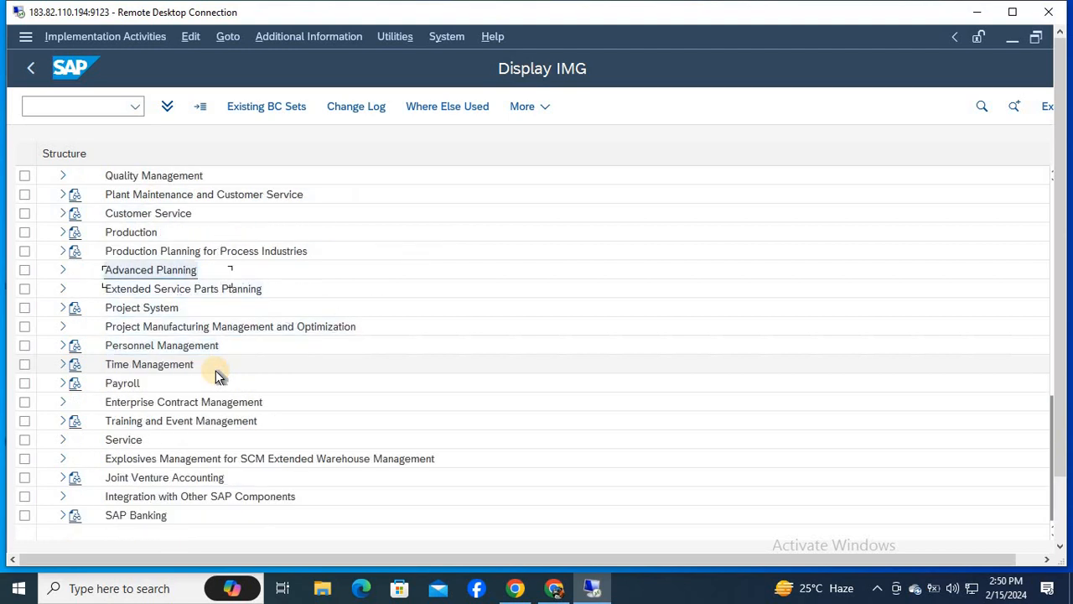
key(Up)
key(Up)
key(Up)
key(Up)
key(Up)
key(Up)
key(Up)
key(Up)
key(Up)
key(Up)
key(Up)
key(Up)
key(Up)
key(Up)
key(Up)
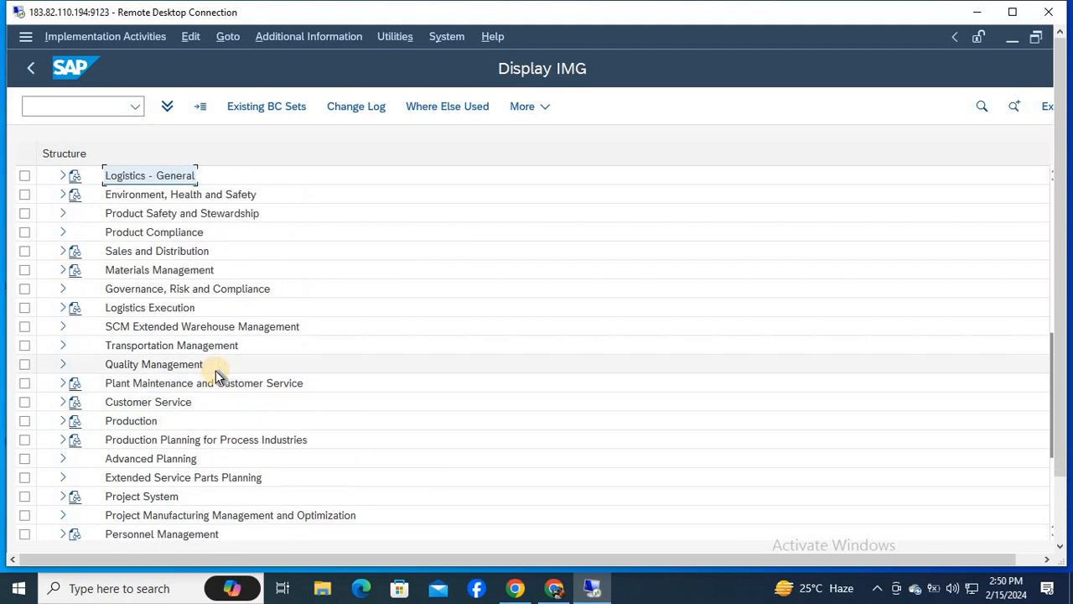
key(Up)
key(Up)
key(Up)
key(Up)
key(Up)
key(Up)
key(Up)
key(Up)
key(Up)
key(Down)
key(Down)
key(Down)
key(Down)
key(Down)
key(Down)
key(Down)
key(Down)
key(Down)
key(Down)
key(Down)
key(Down)
key(Down)
key(Down)
key(Down)
key(Down)
key(Down)
key(Down)
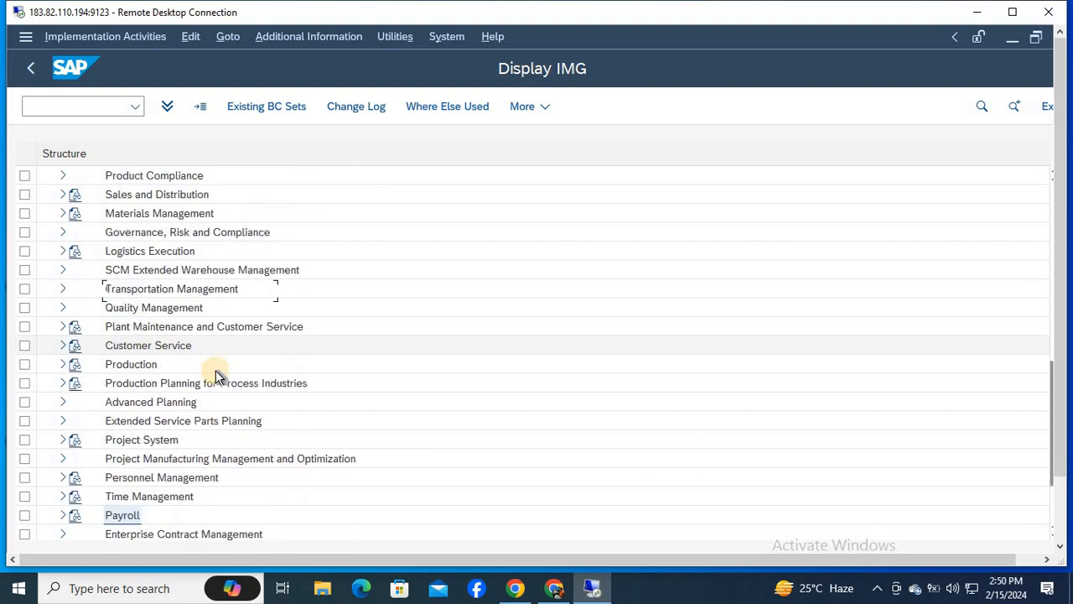
key(Down)
key(Down)
key(Down)
key(Down)
key(Down)
key(Down)
key(Down)
key(Down)
key(Down)
key(Down)
key(Down)
key(Down)
key(Down)
key(Down)
key(Down)
key(Down)
key(Down)
key(Up)
key(Up)
key(Up)
key(Up)
key(Up)
key(Up)
key(Up)
key(Down)
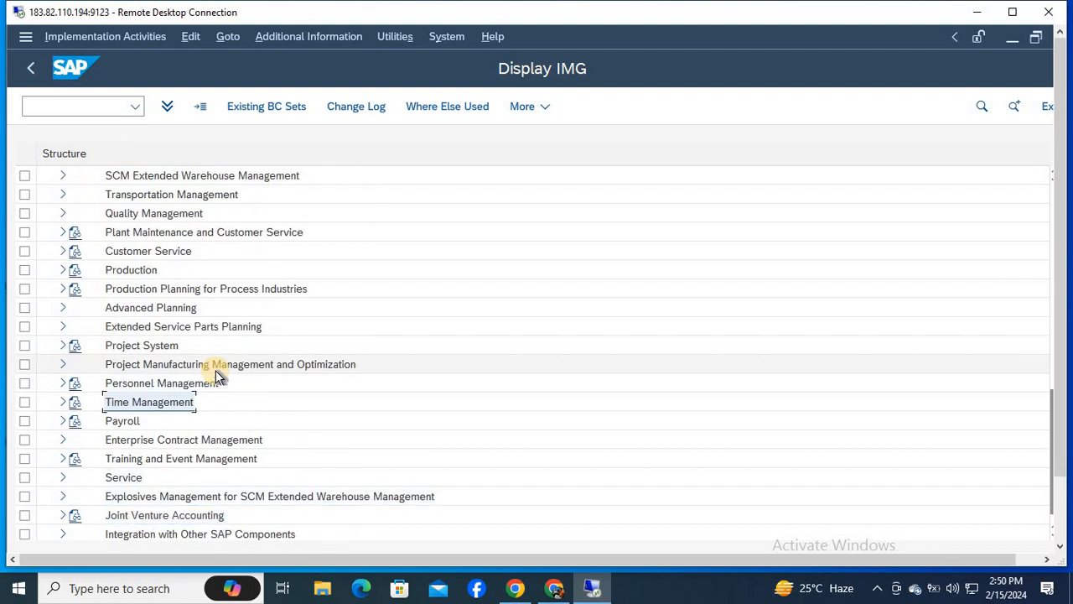
key(Down)
key(Down)
key(Down)
key(Down)
key(Down)
key(Down)
key(Down)
key(Down)
key(Up)
key(Up)
key(Up)
key(Up)
key(Up)
key(Up)
key(Up)
key(Up)
key(Up)
key(Up)
key(Up)
key(Up)
key(Up)
key(Up)
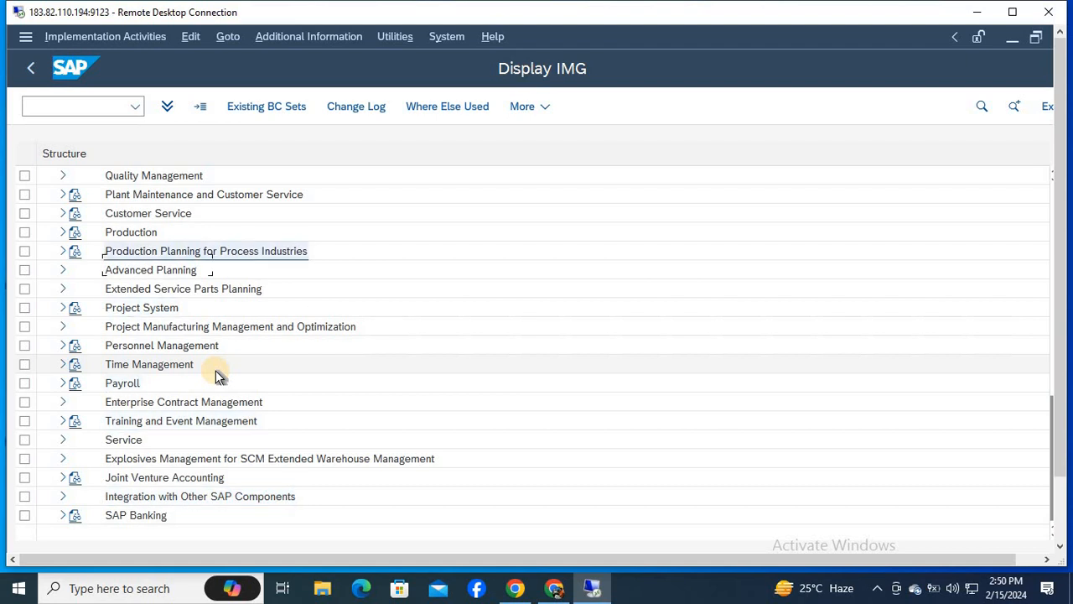
Expand the Personnel Management node in the IMG structure
key(Down)
key(Down)
key(Down)
key(Down)
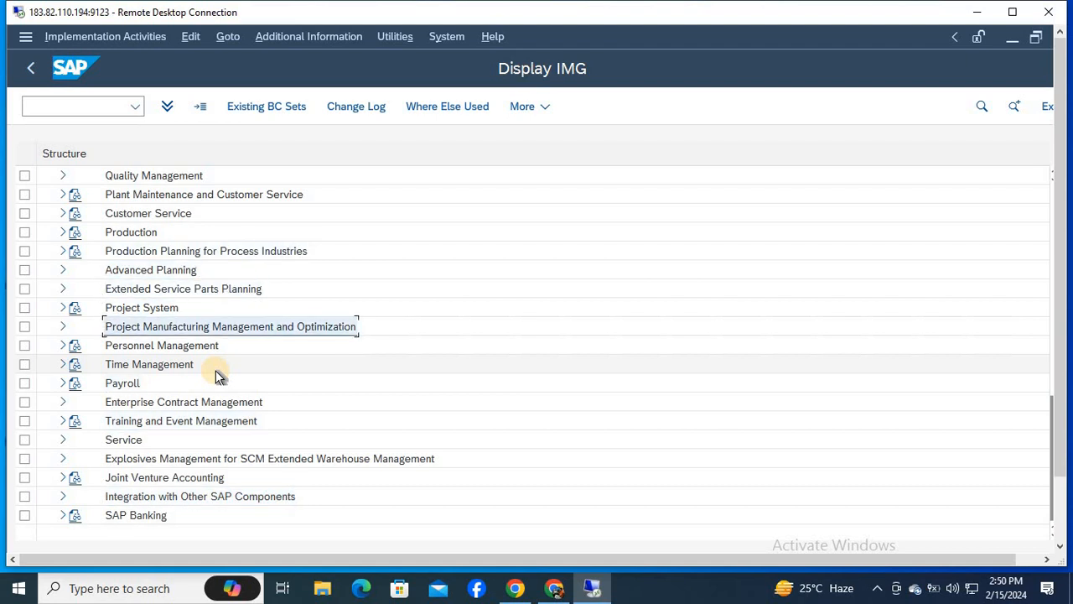
key(Down)
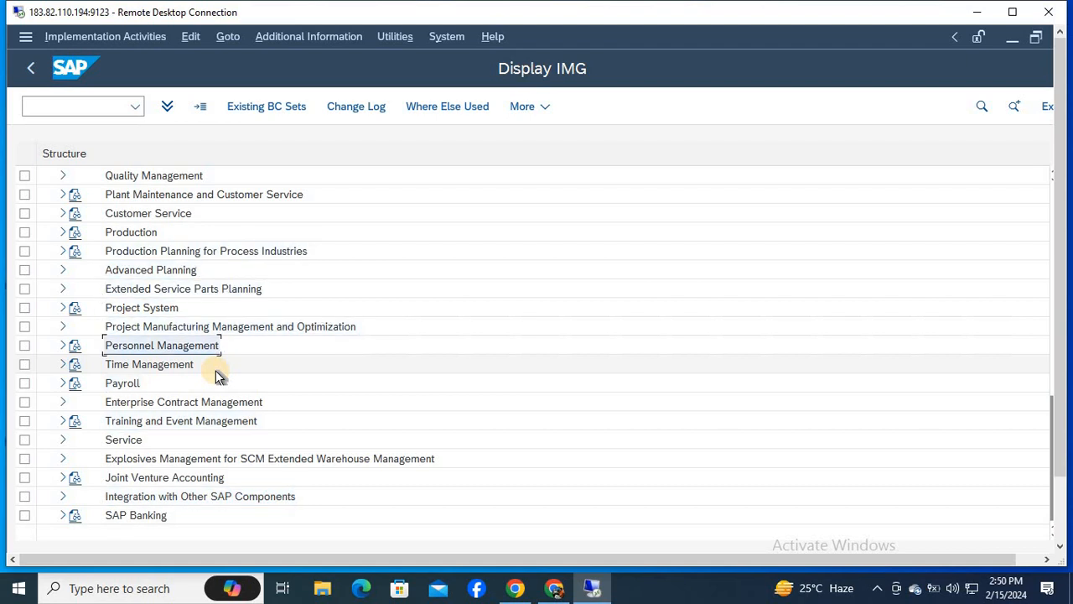
key(Right)
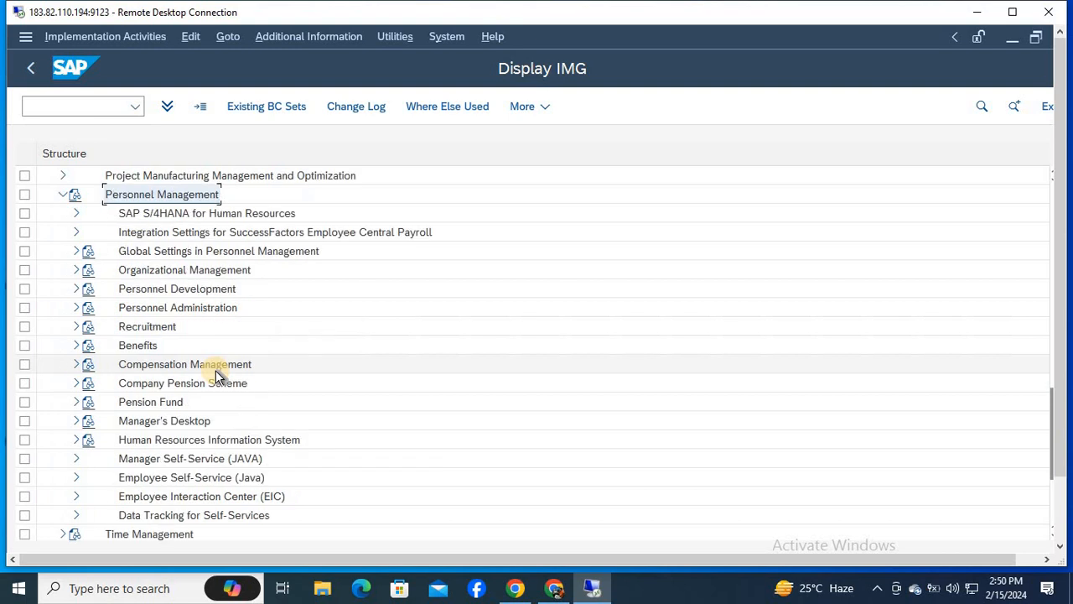
Expand the Personnel Administration node under Personnel Management
key(Down)
key(Down)
key(Down)
key(Down)
key(Down)
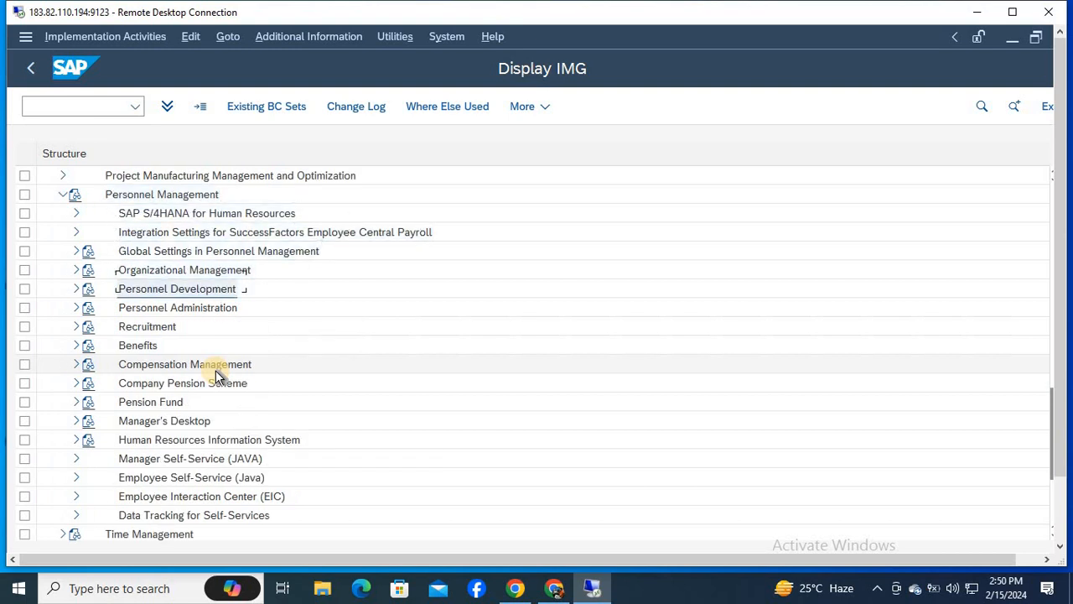
key(Down)
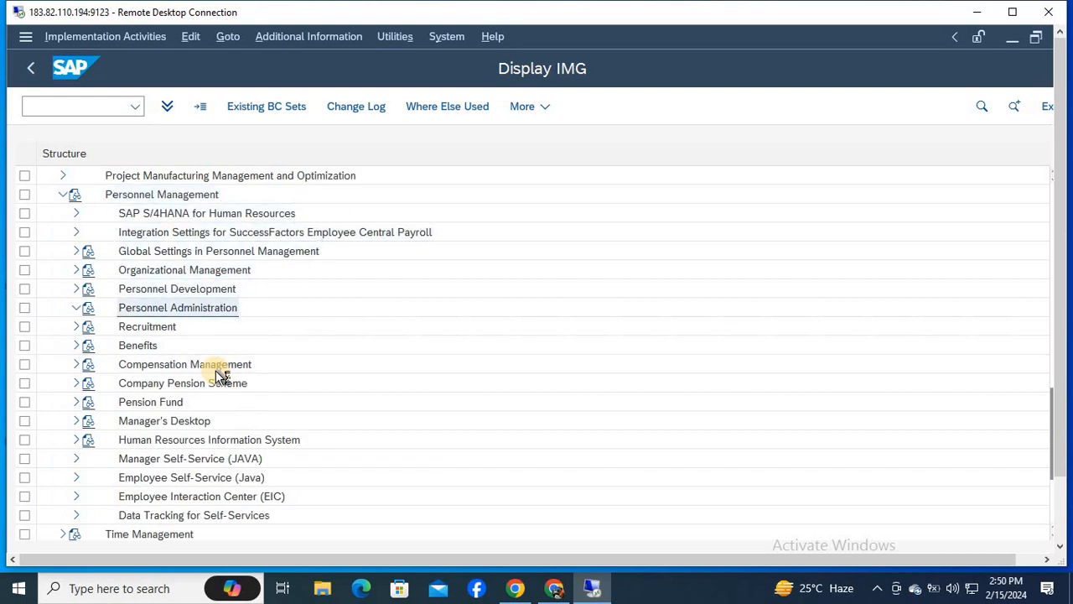
key(Right)
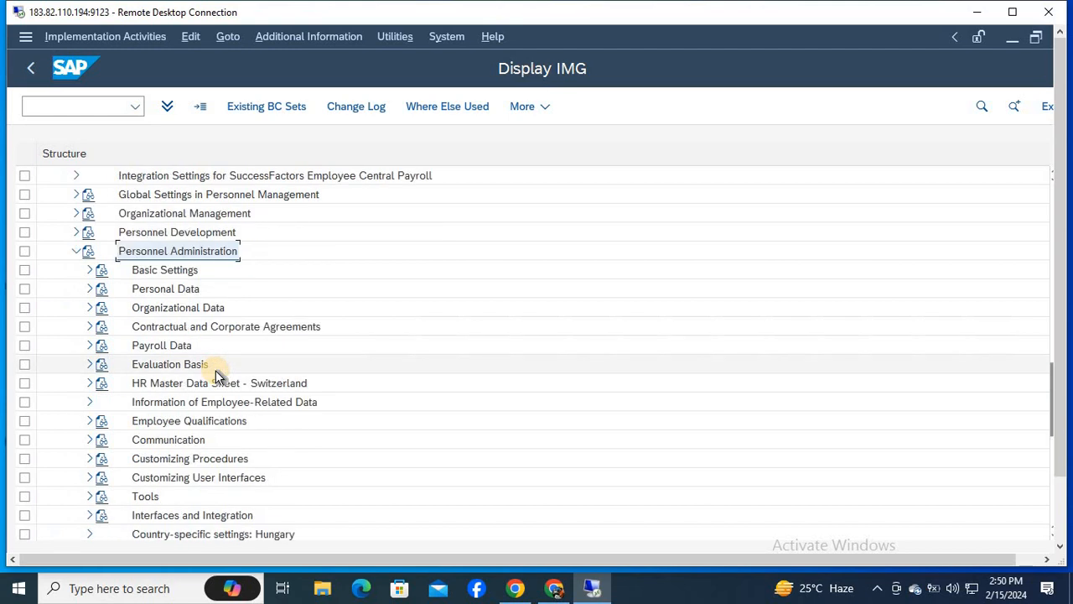
Expand the Organizational Data node under Personnel Administration
key(Down)
key(Down)
key(Down)
key(Right)
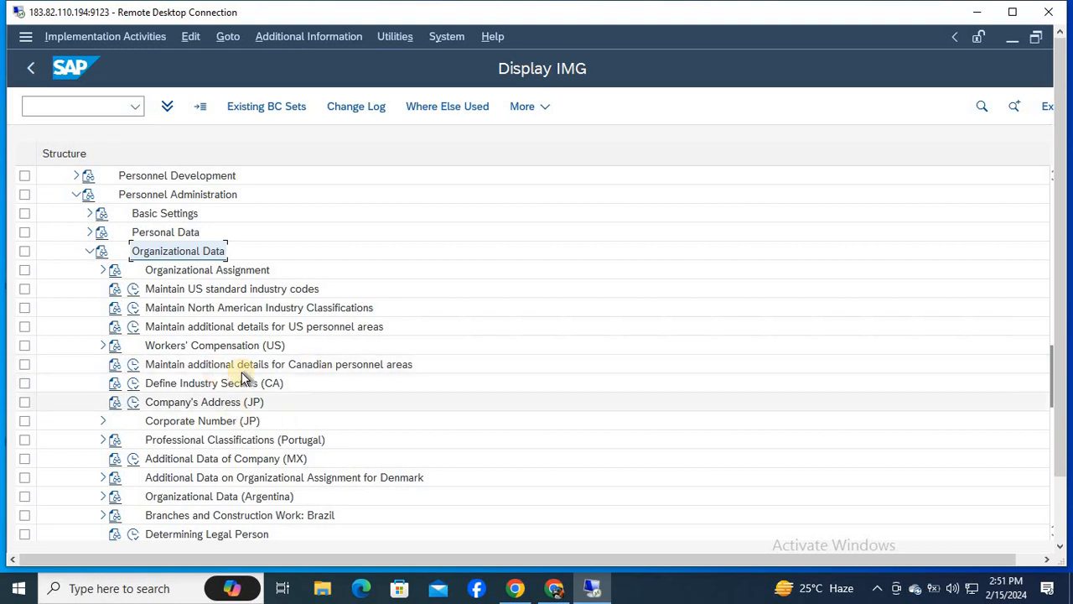
Expand Organizational Assignment under Organizational Data and move to its second Define employee attributes activity
click(229, 497)
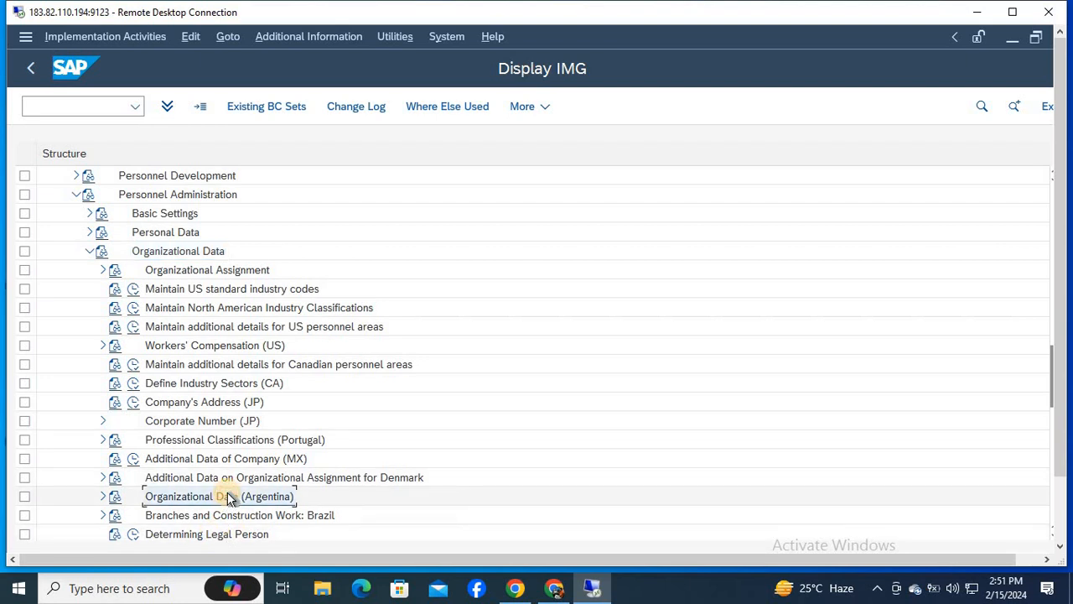
scroll(230, 498, down, 2)
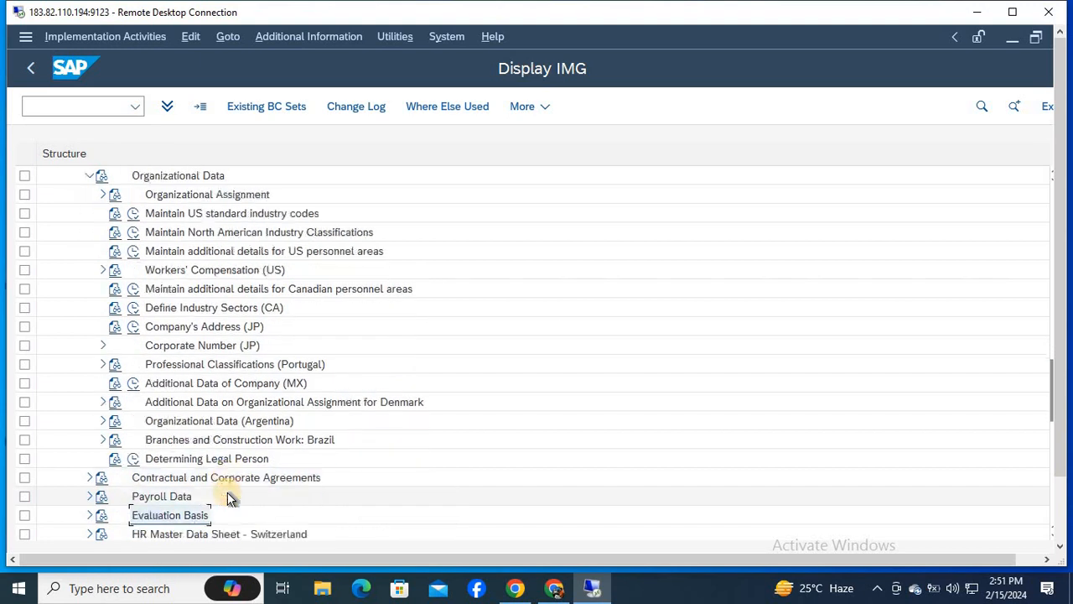
key(Up)
key(Up)
key(Up)
key(Up)
key(Up)
key(Up)
key(Up)
key(Up)
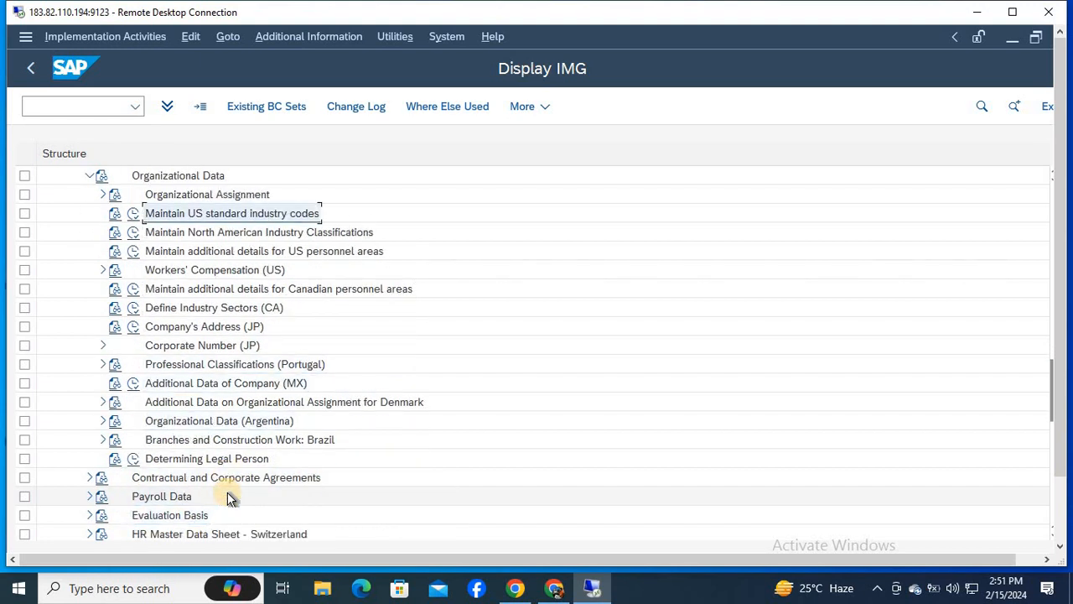
key(Up)
key(Right)
key(Down)
key(Down)
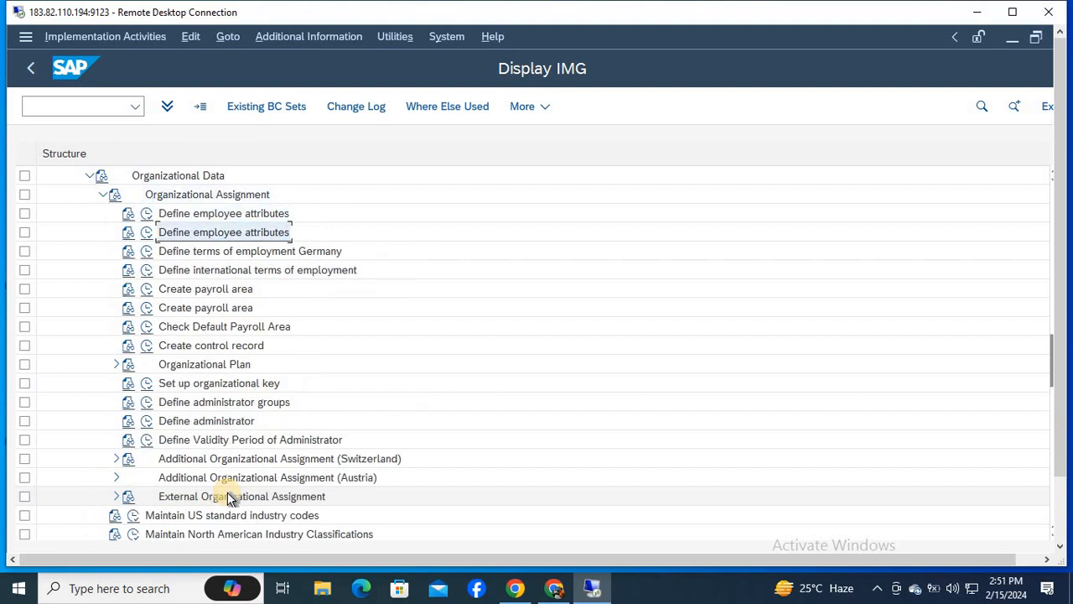
Move down to the Define administrator activity under Organizational Assignment
key(Down)
key(Down)
key(Down)
key(Down)
key(Down)
key(Down)
key(Down)
key(Down)
key(Down)
key(Down)
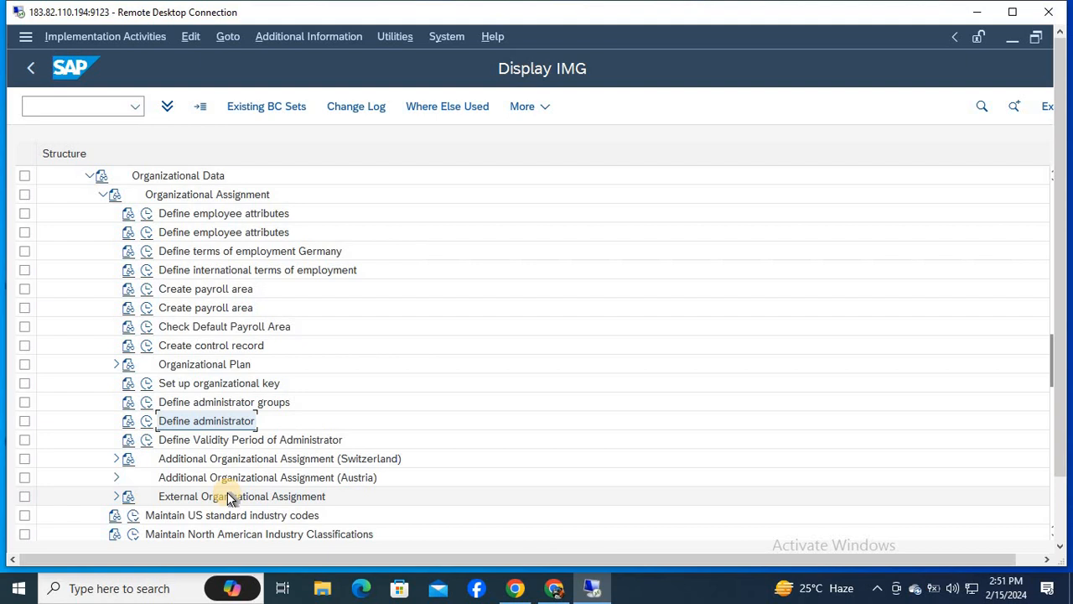
Open Notepad and write "1---Define administrator" as the first line of the notes
key(super+r)
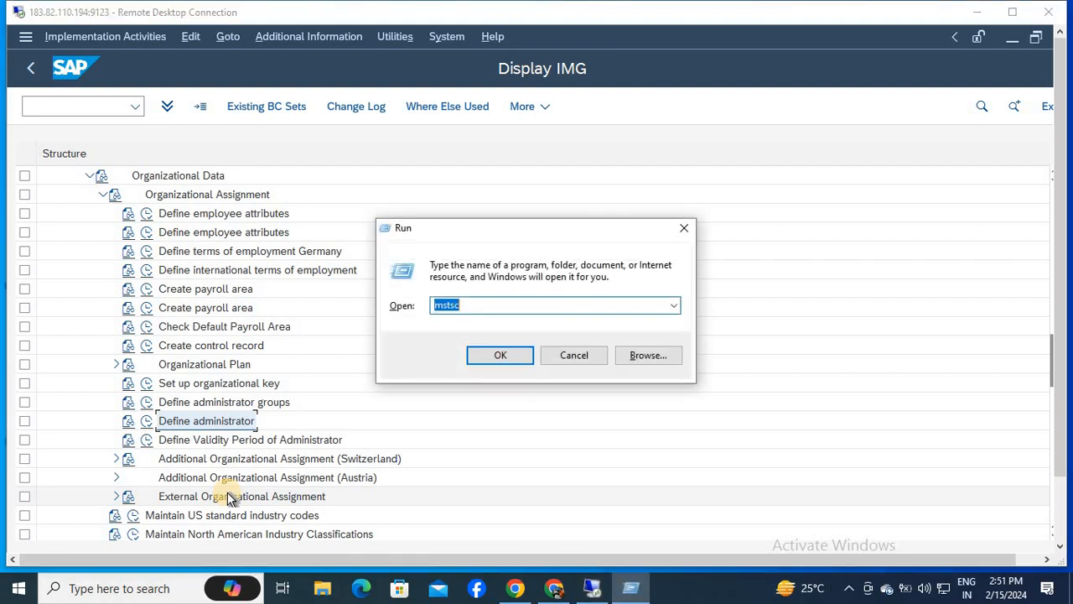
text(NOTEPAD)
key(Return)
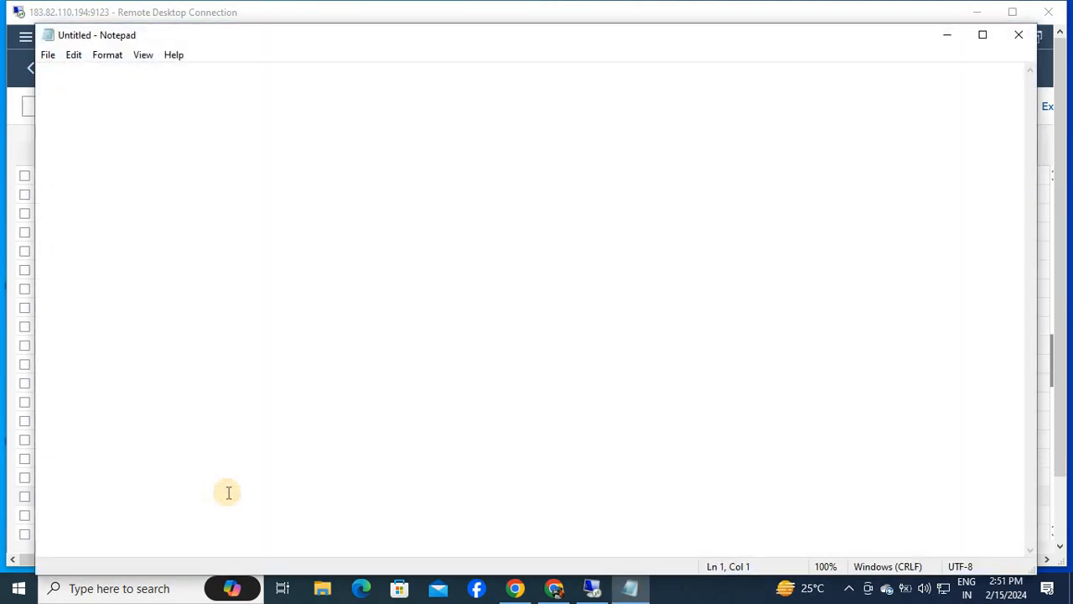
key(alt+Tab)
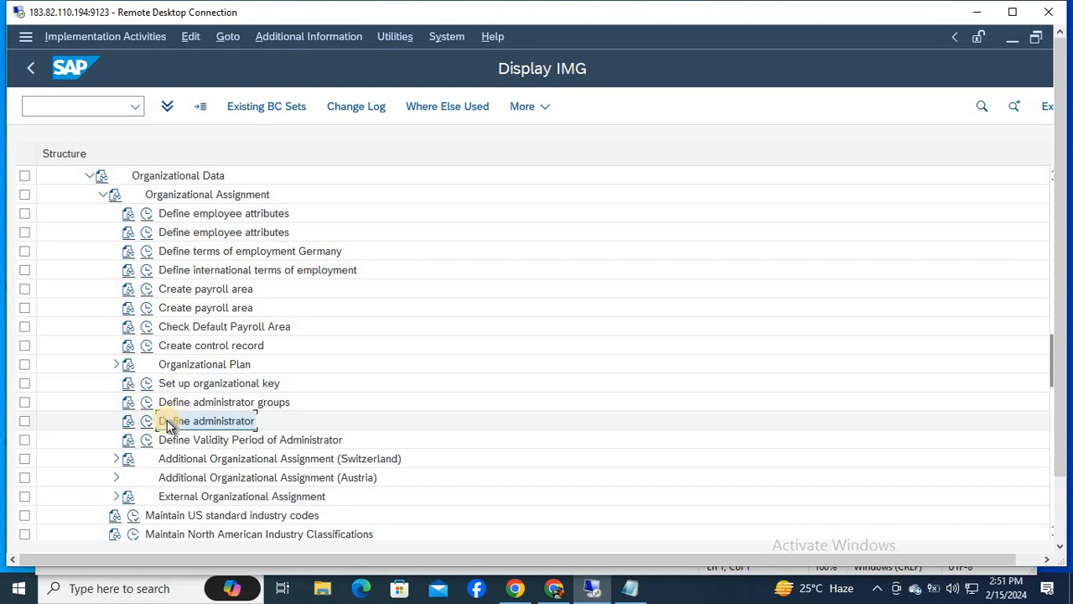
key(alt+Tab)
text(1)
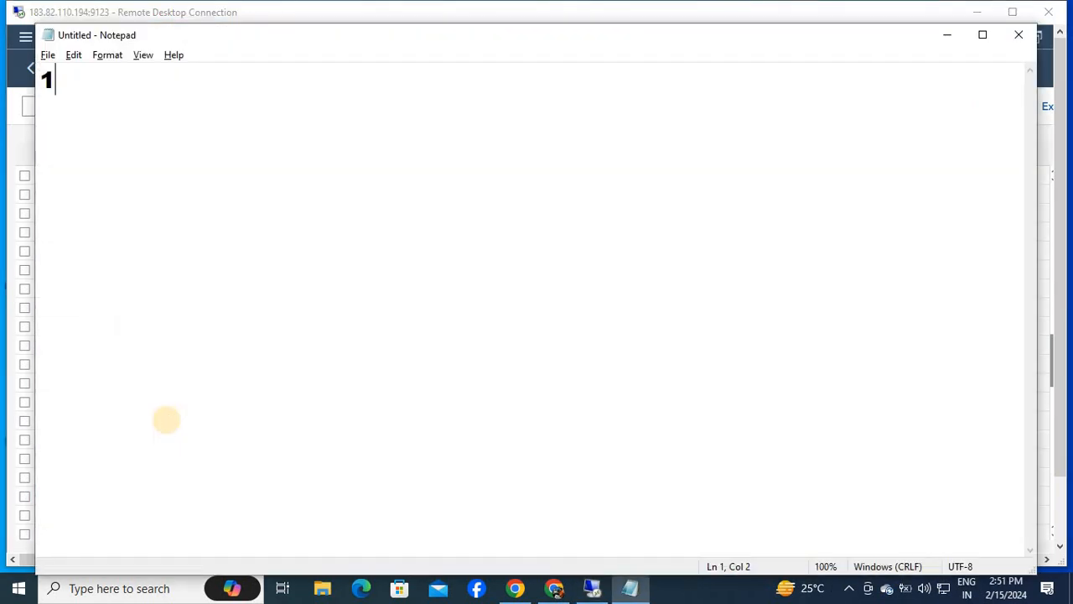
text(---)
text(Define administrator)
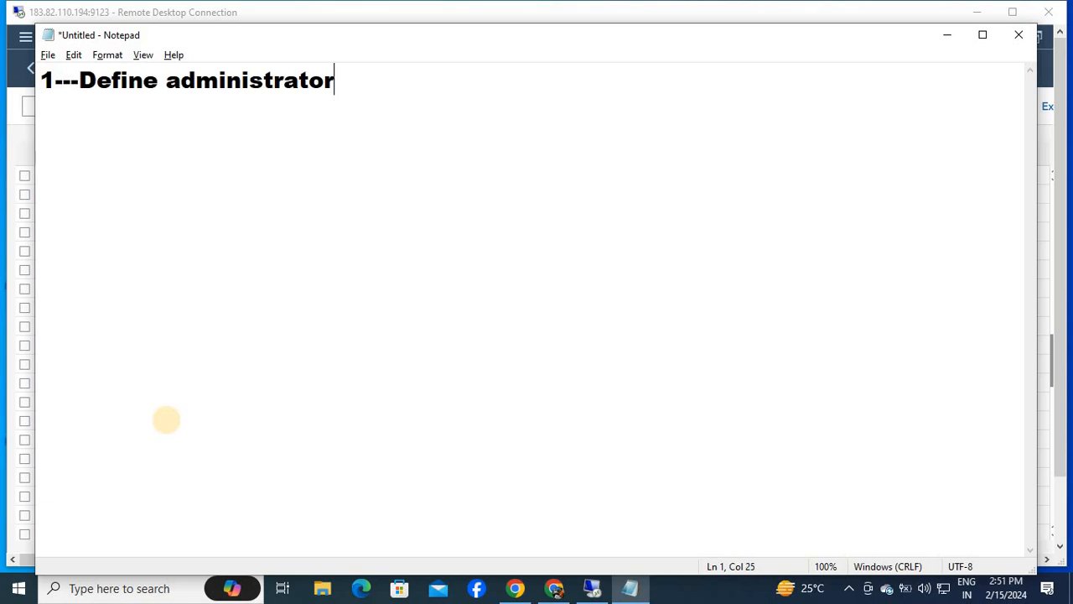
key(Return)
Switch back to the SAP IMG and execute the Define administrator activity
key(alt+Tab)
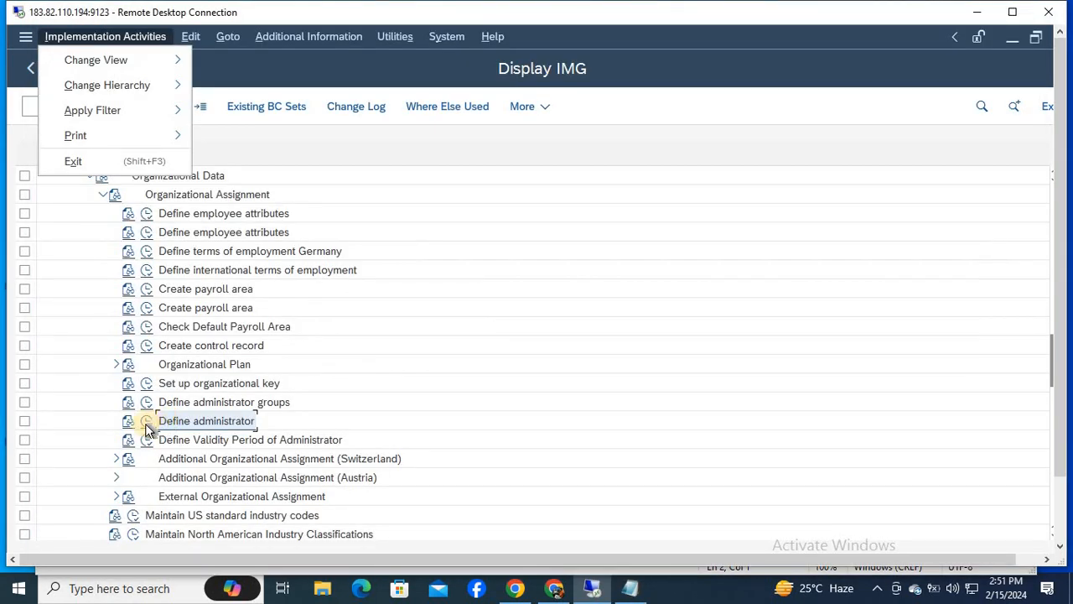
click(147, 422)
click(147, 421)
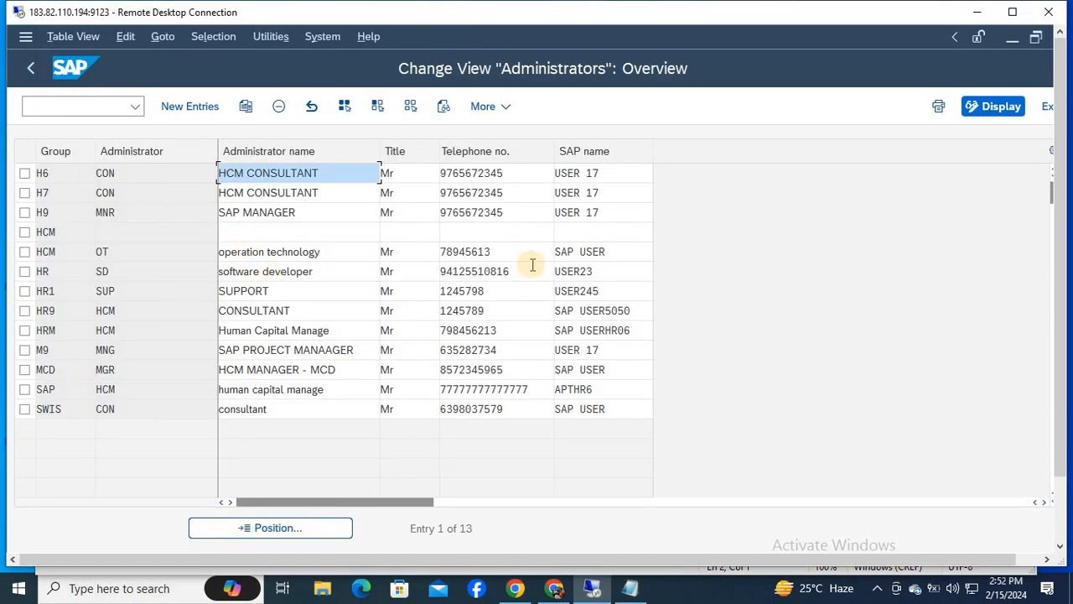
Copy the H7 CON administrator entry and set the copy's group to H2
click(186, 104)
key(F3)
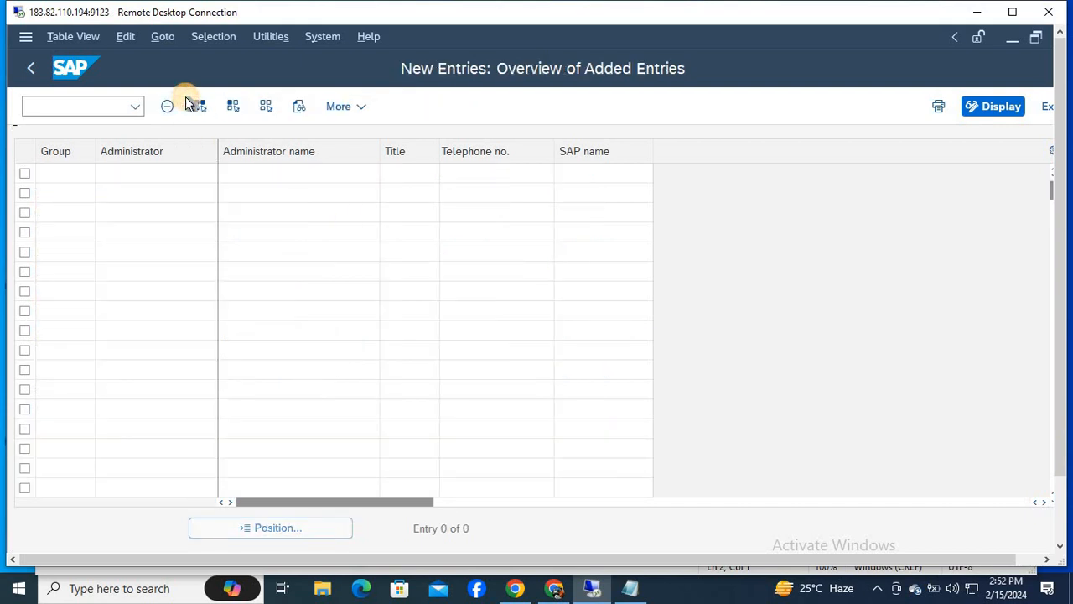
click(26, 196)
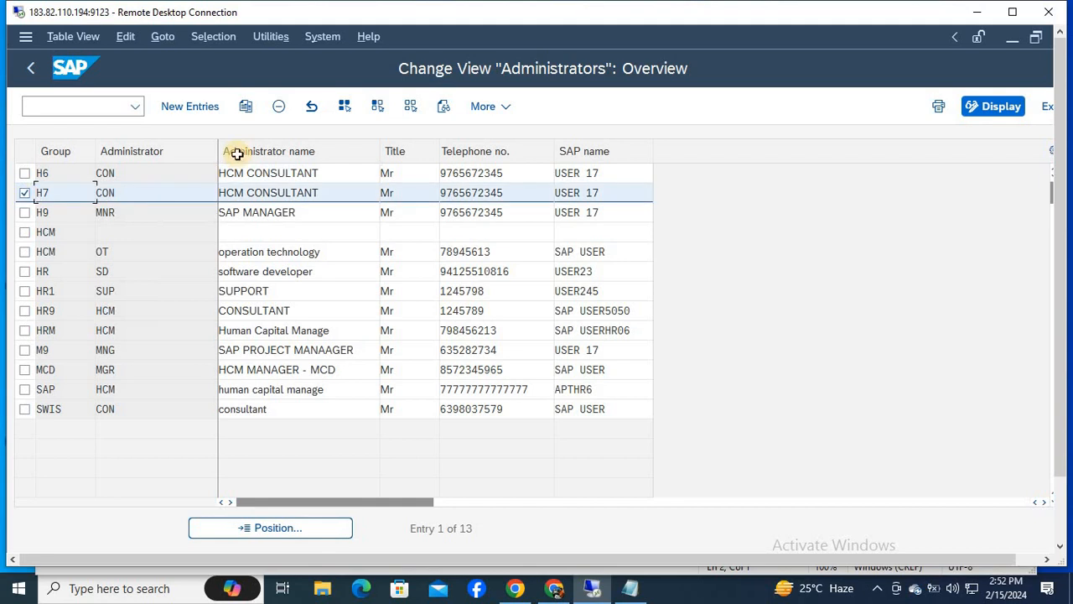
click(244, 106)
drag(78, 167, 4, 171)
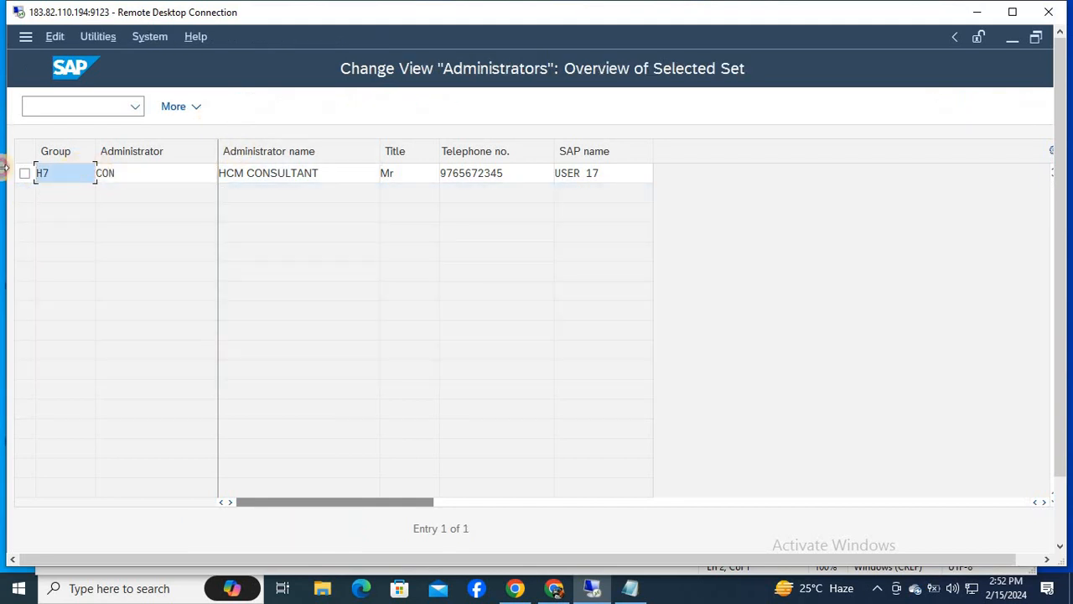
text(H)
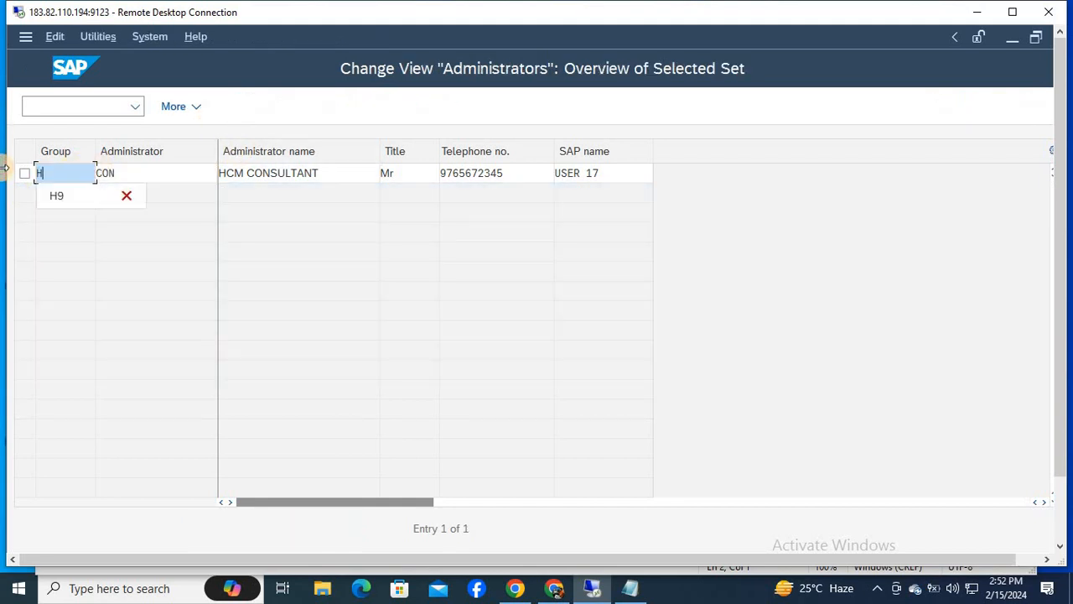
text(2)
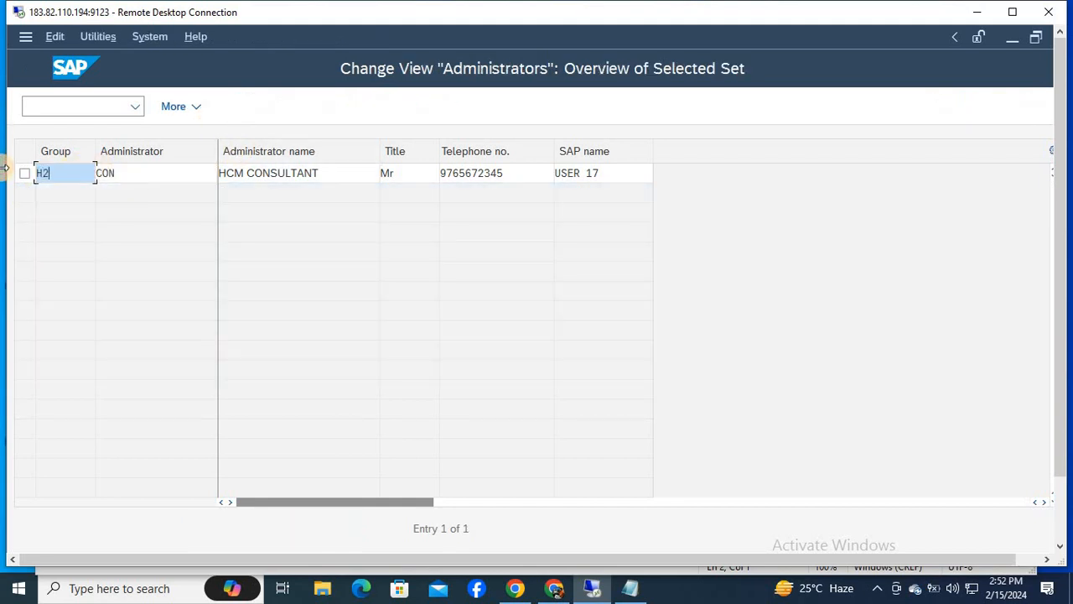
Set the copied entry's administrator code to CL
right_click(148, 173)
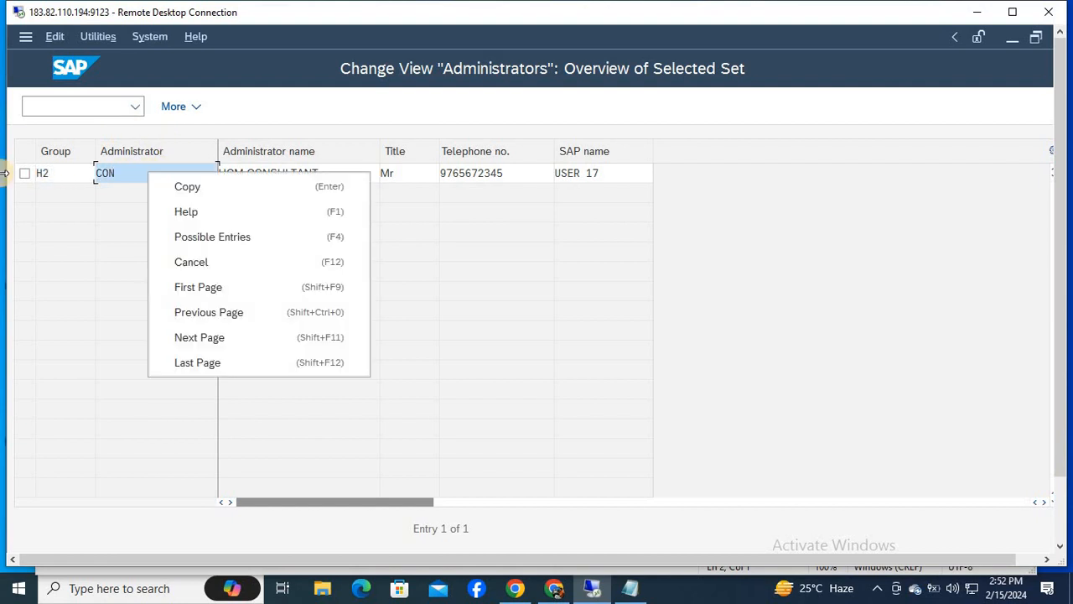
click(126, 173)
drag(125, 174, 43, 176)
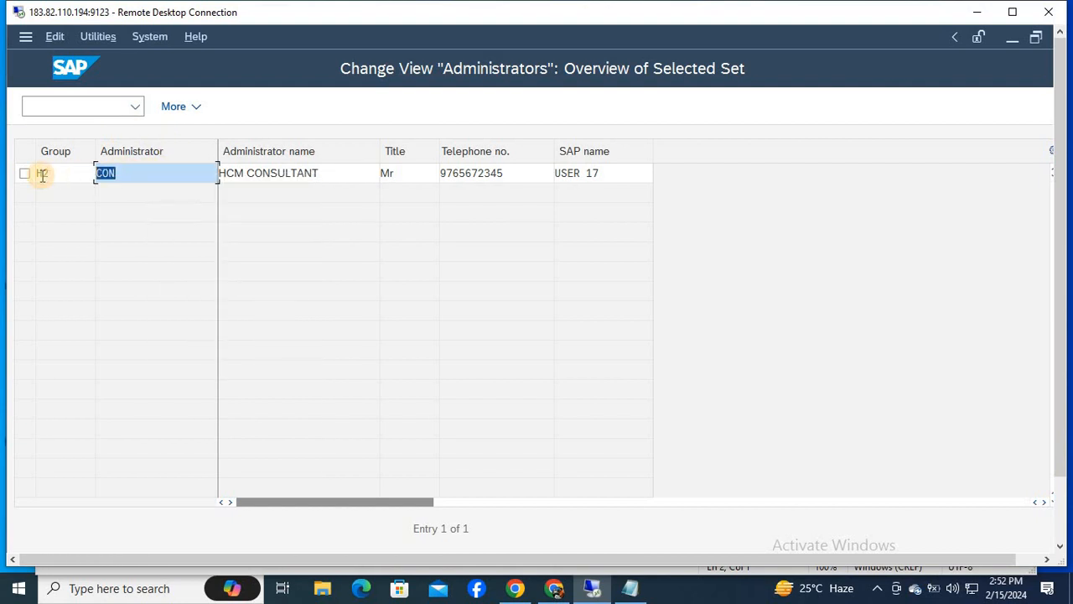
text(CON)
key(BackSpace)
key(BackSpace)
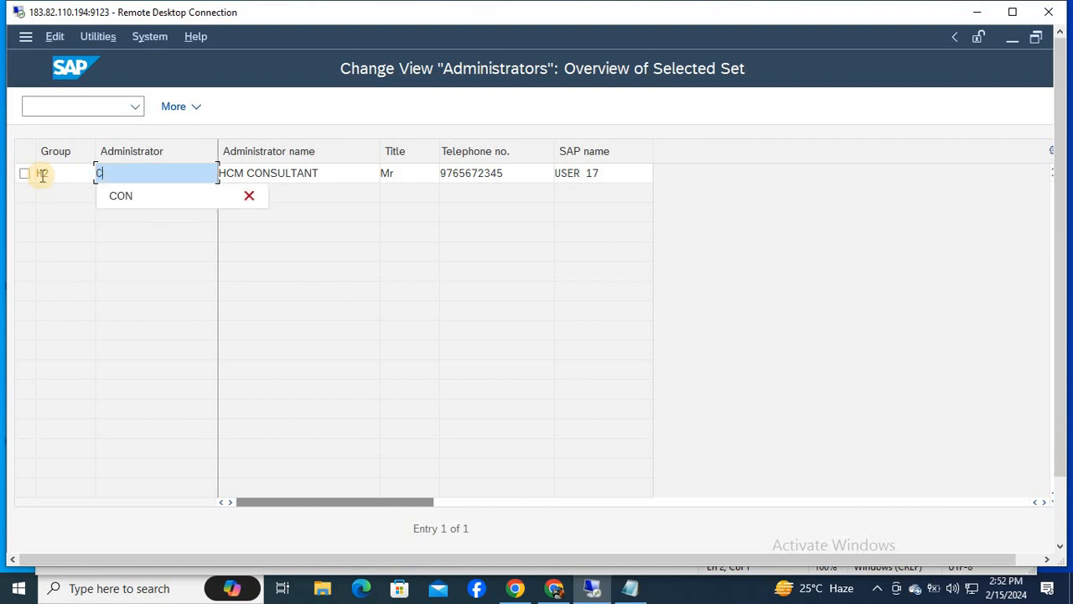
text(L)
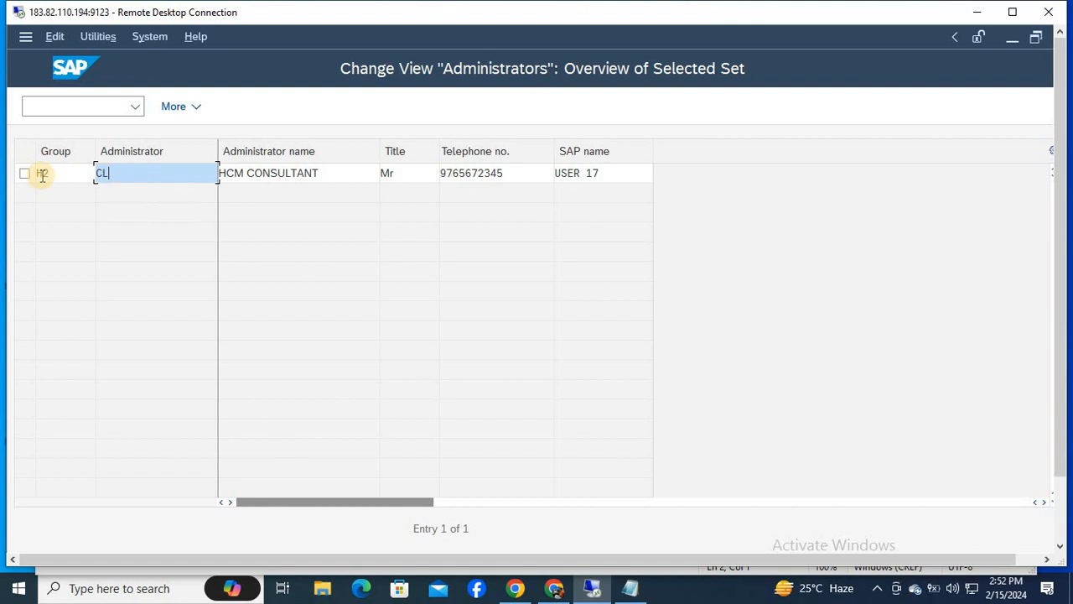
key(Tab)
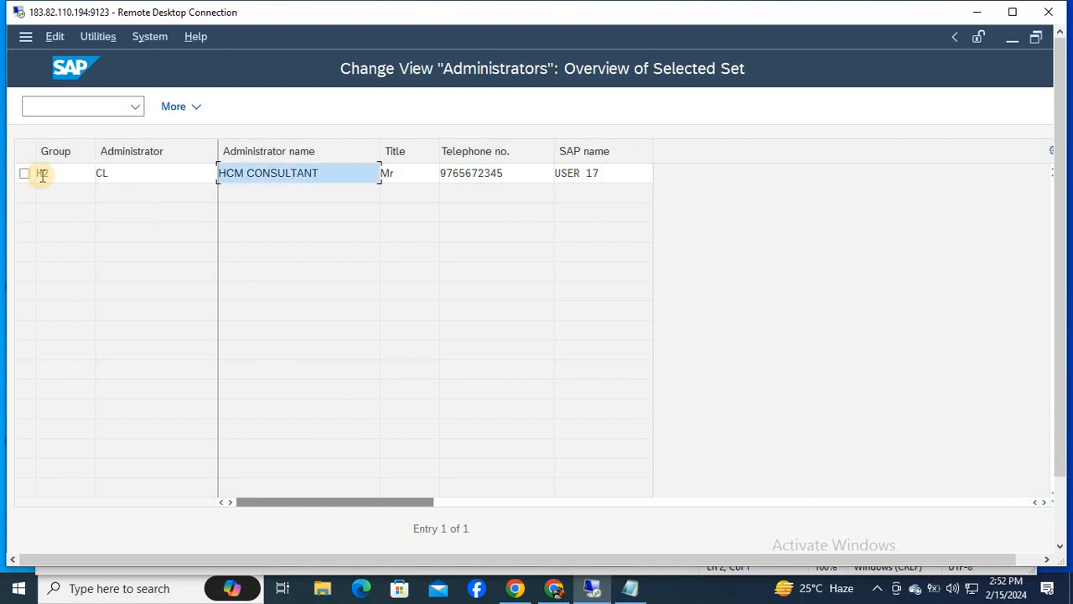
Change the copied entry's administrator name to HCM CONSULTANT SR and cancel the copy
click(337, 173)
text(SR)
click(431, 173)
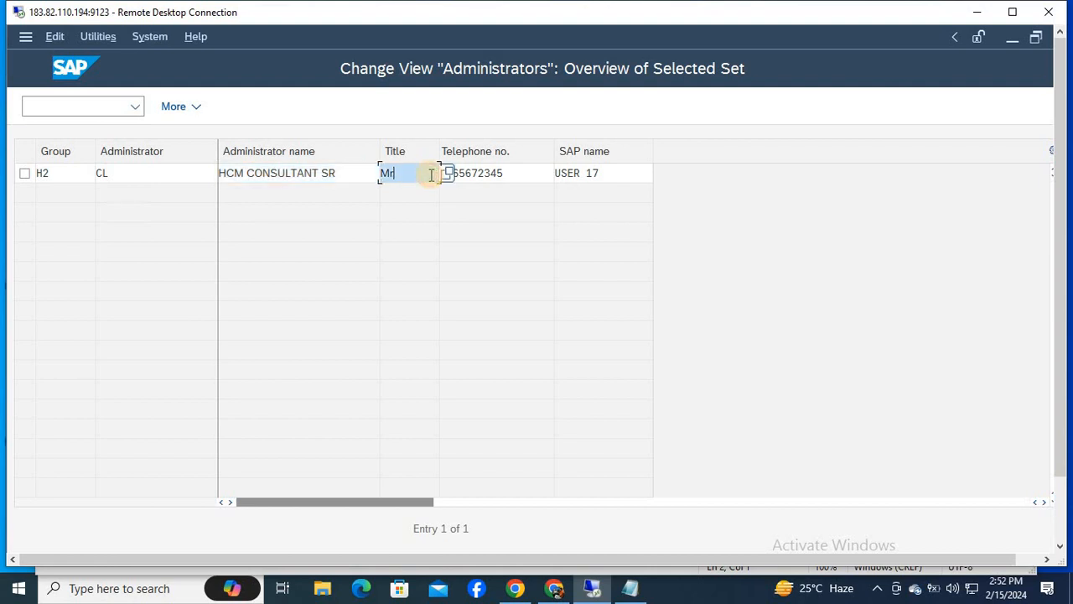
click(522, 173)
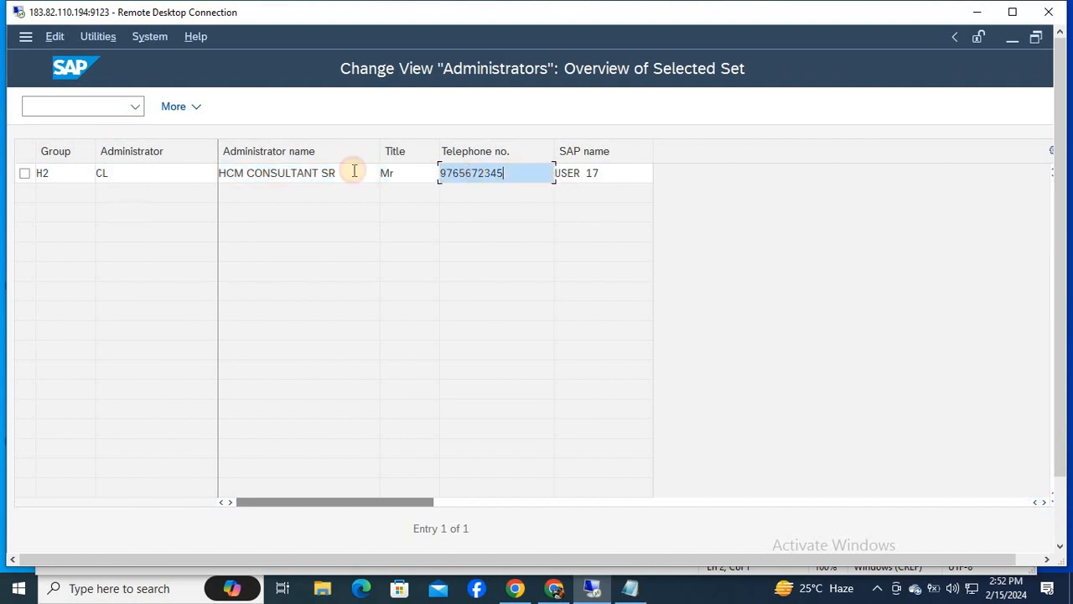
click(606, 172)
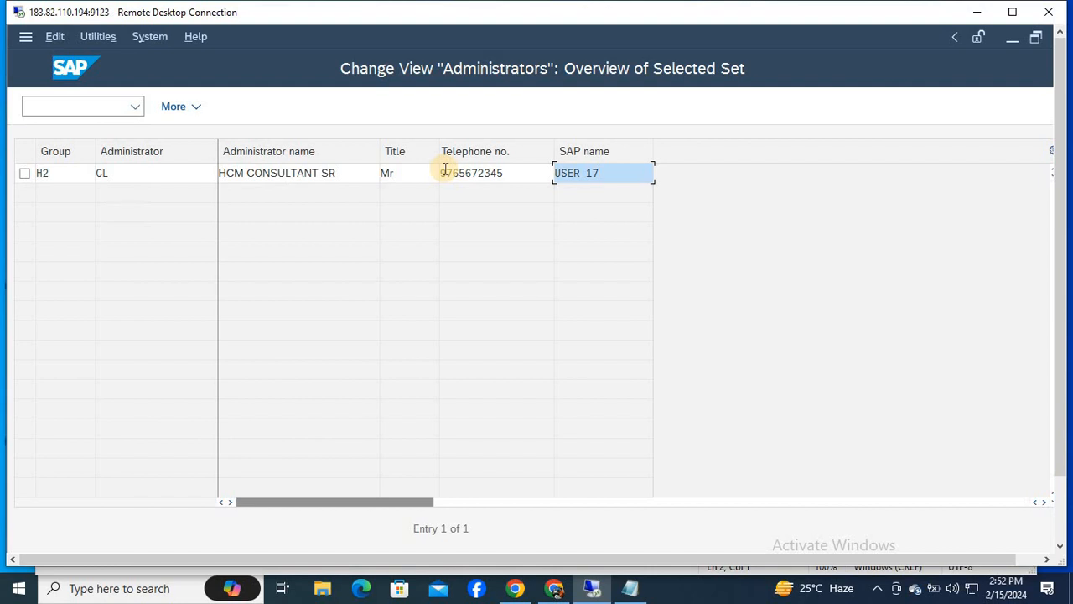
key(F12)
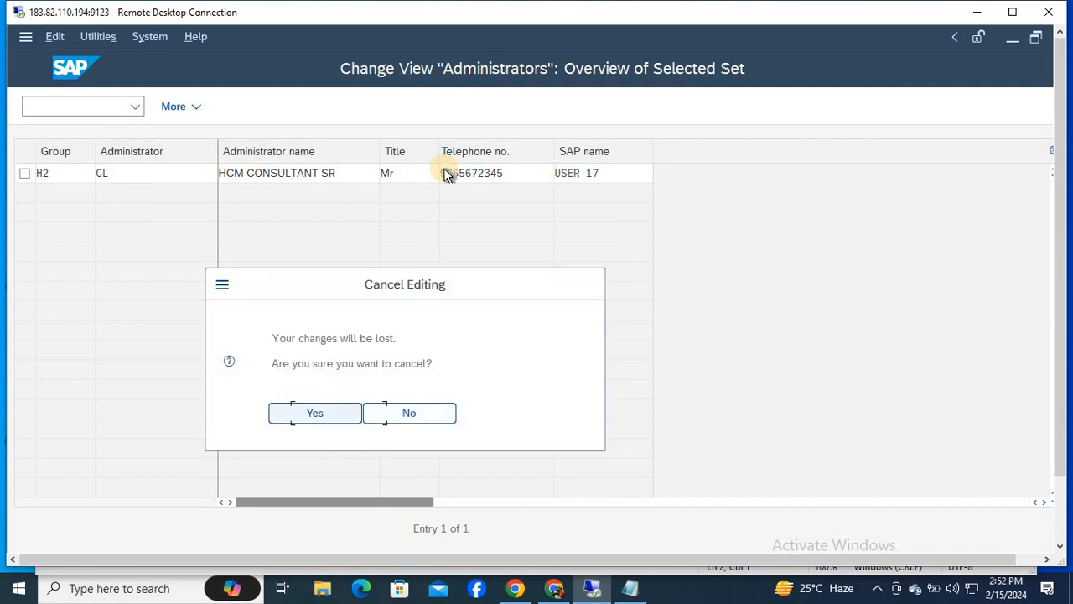
key(Return)
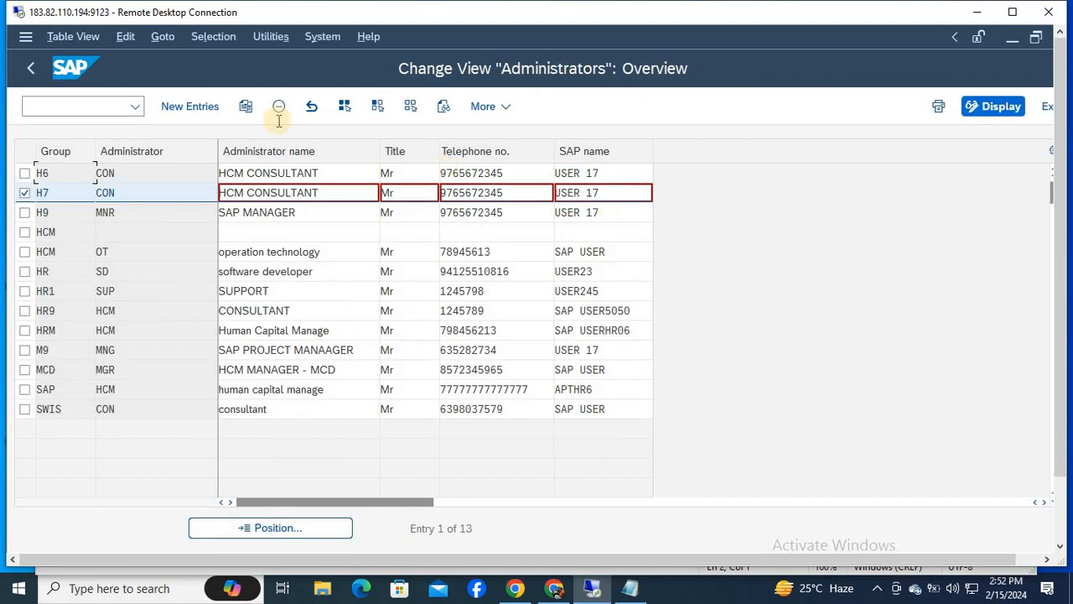
Create a new administrator entry with group 1, administrator C0 and administrator name HCM CONSULTANT
click(192, 109)
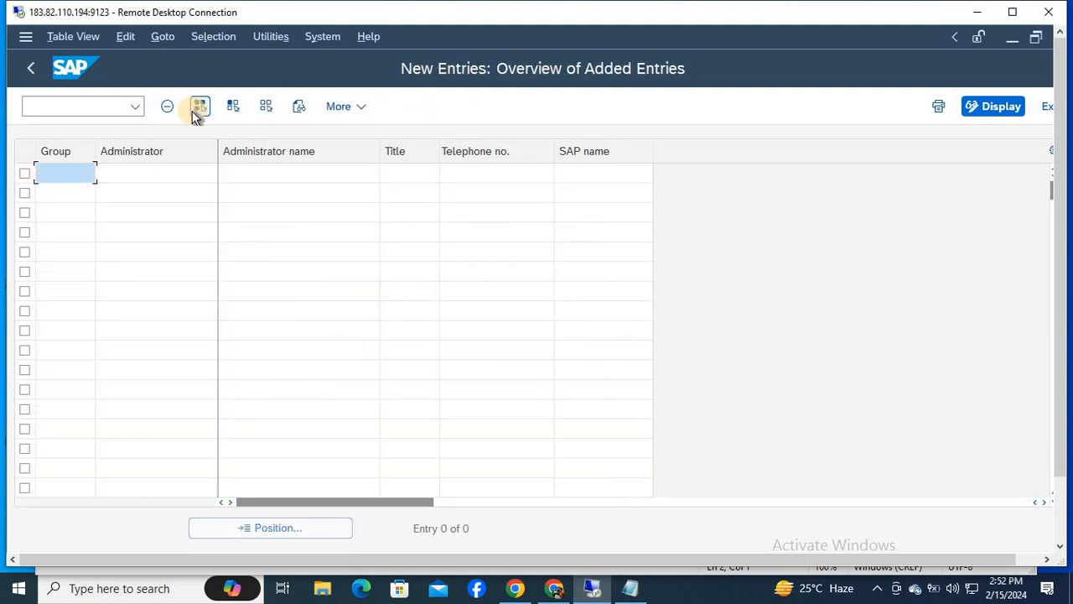
text(1)
key(Tab)
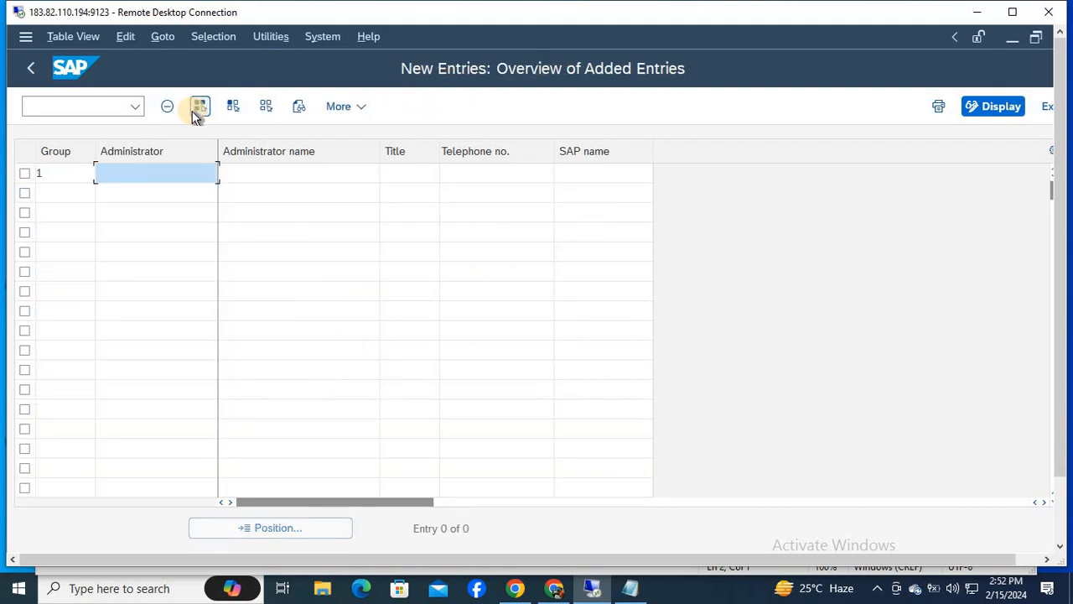
text(C0)
key(Tab)
text(CO)
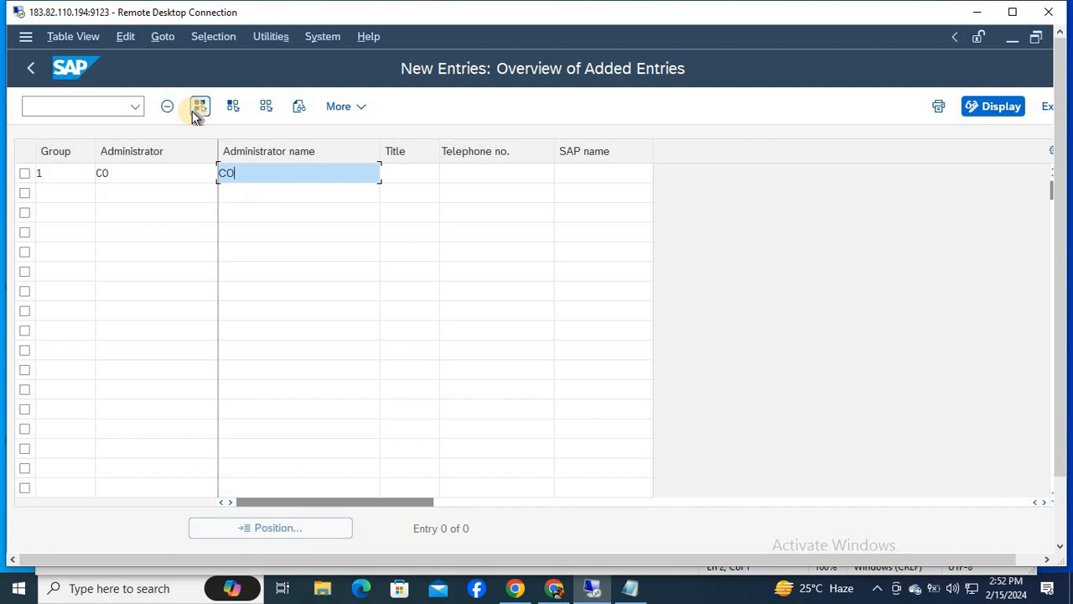
key(BackSpace)
key(BackSpace)
text(HCM)
key(Down)
key(Down)
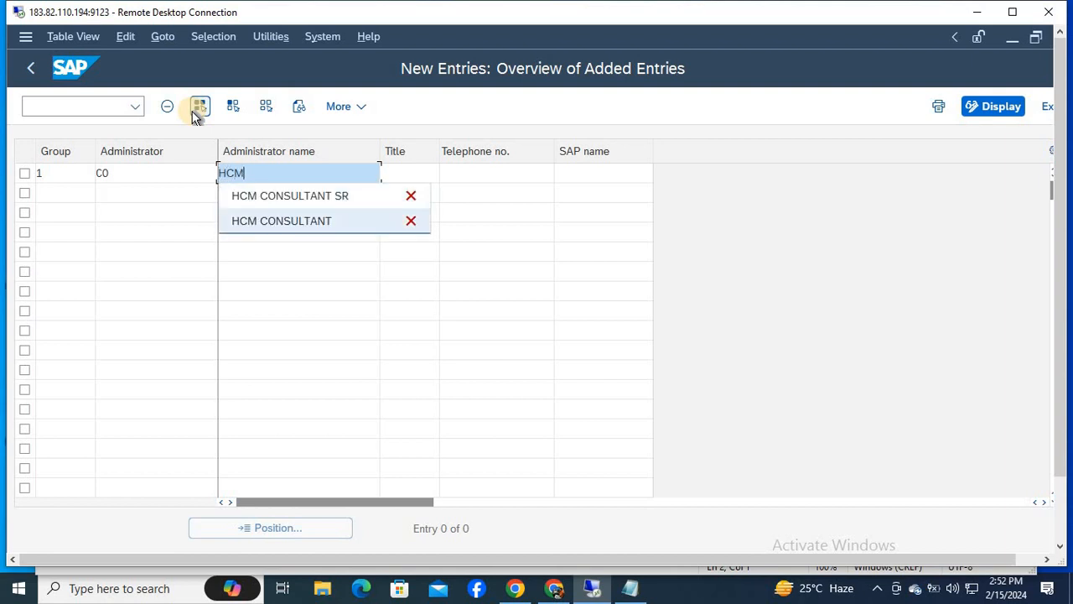
key(Return)
Set the title of the group 1 entry to Mr and fill in its telephone number
key(Tab)
text(R)
key(BackSpace)
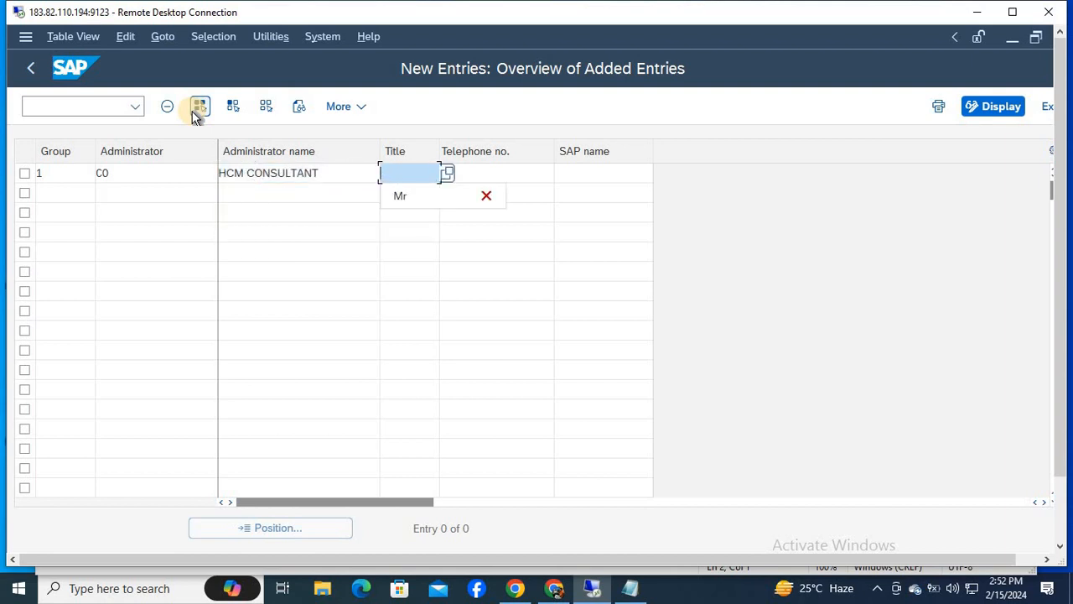
click(451, 174)
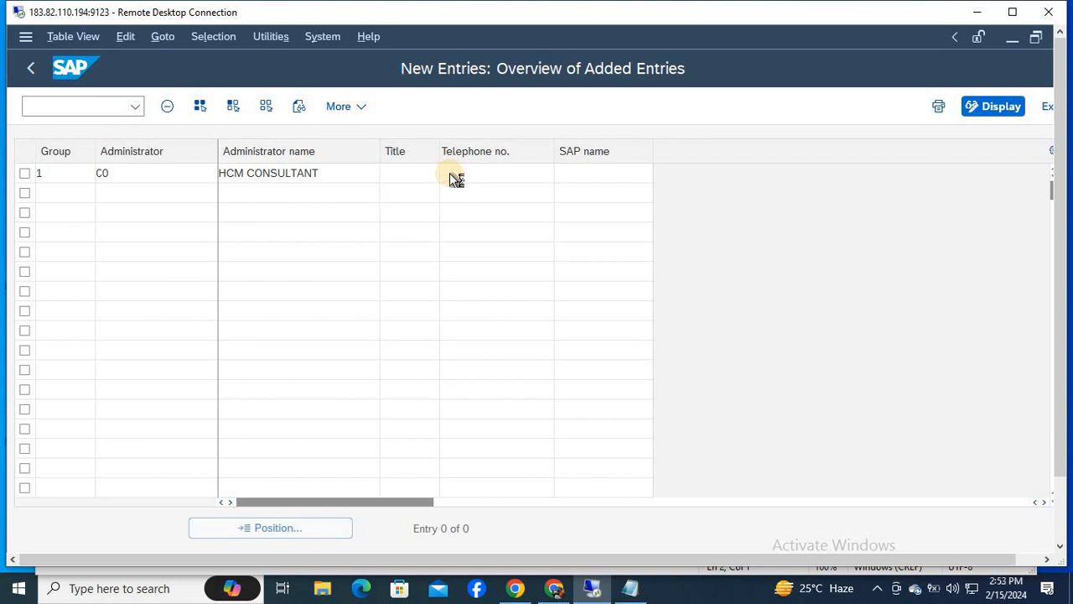
key(Return)
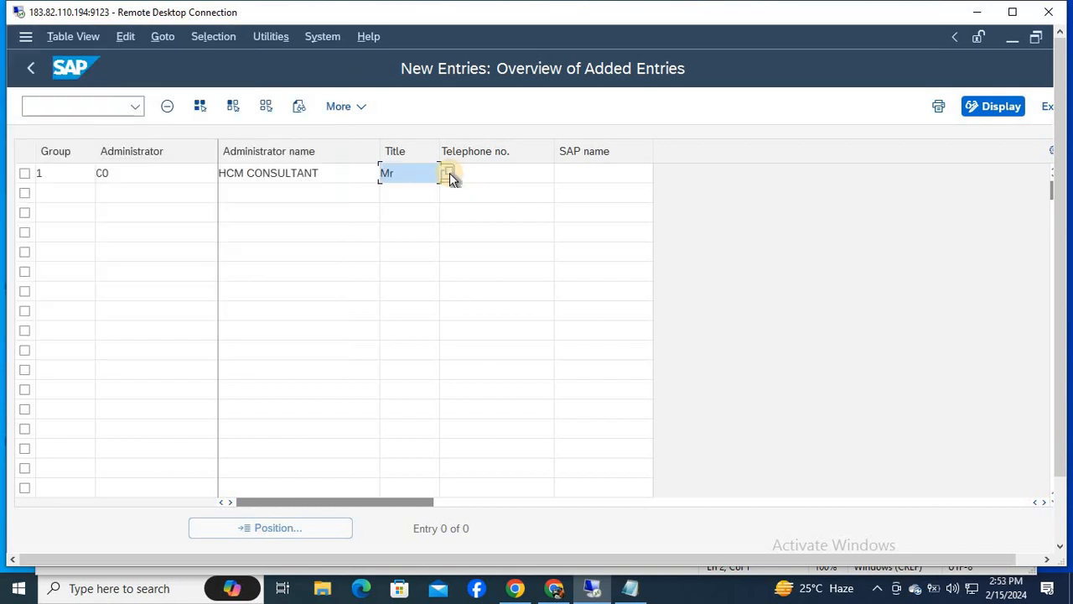
key(Tab)
text(96547854)
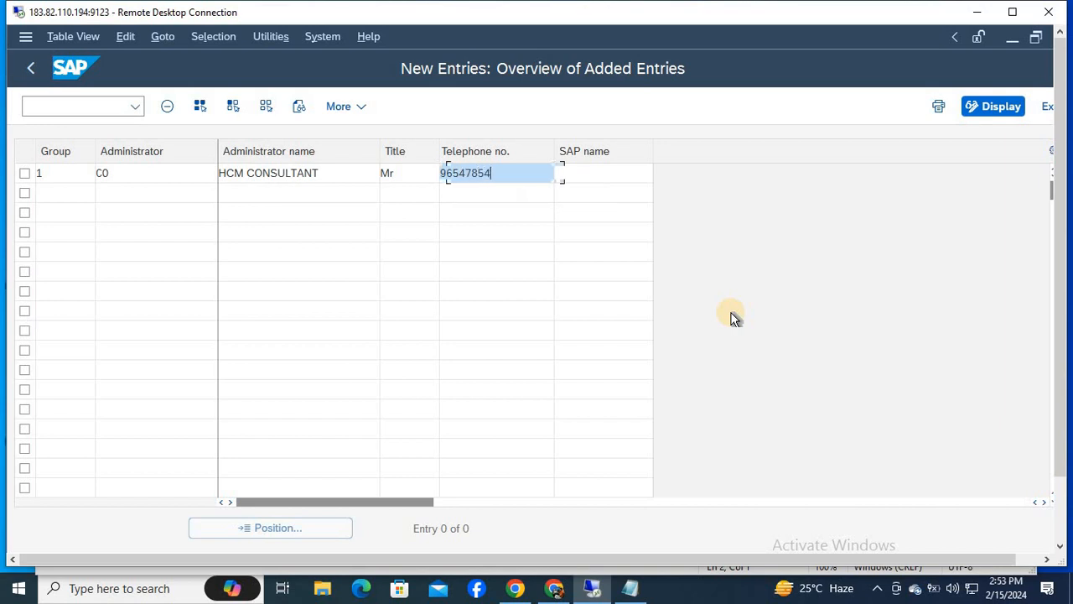
Set the SAP name of the group 1 entry to SAPUSER185
key(Tab)
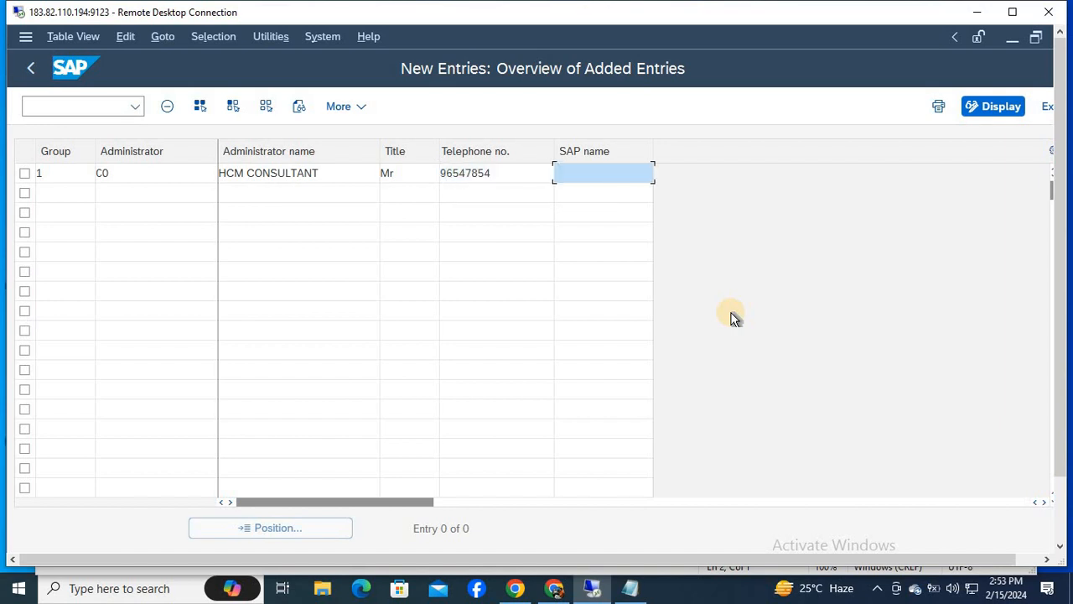
text(SAP)
key(BackSpace)
text(USER185)
key(Down)
key(Tab)
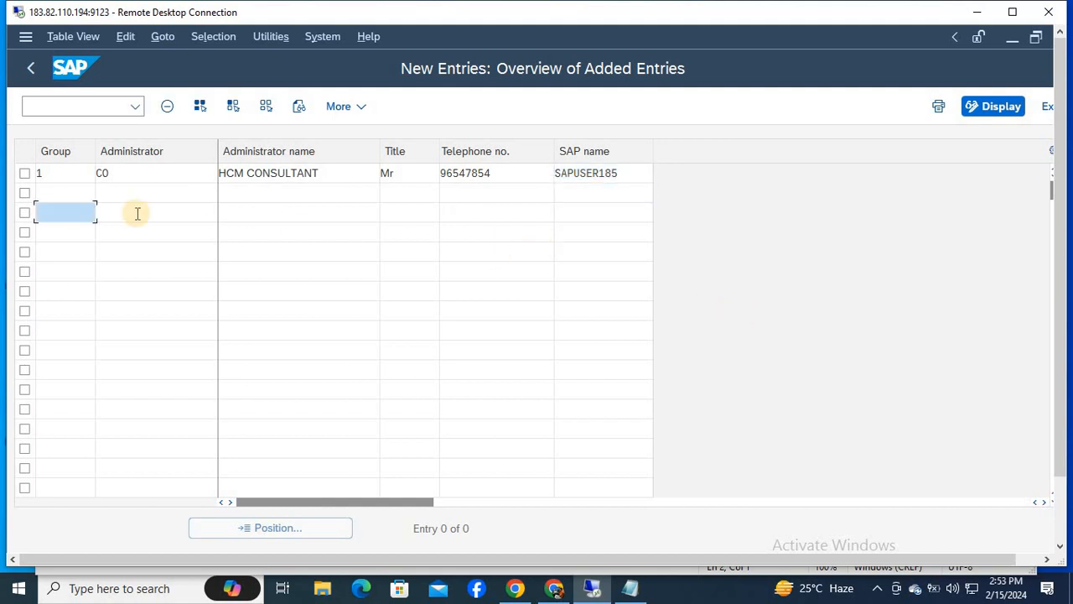
Add a second administrator entry with group 2, administrator P0 and administrator name POWER USER
click(79, 194)
text(2)
key(Tab)
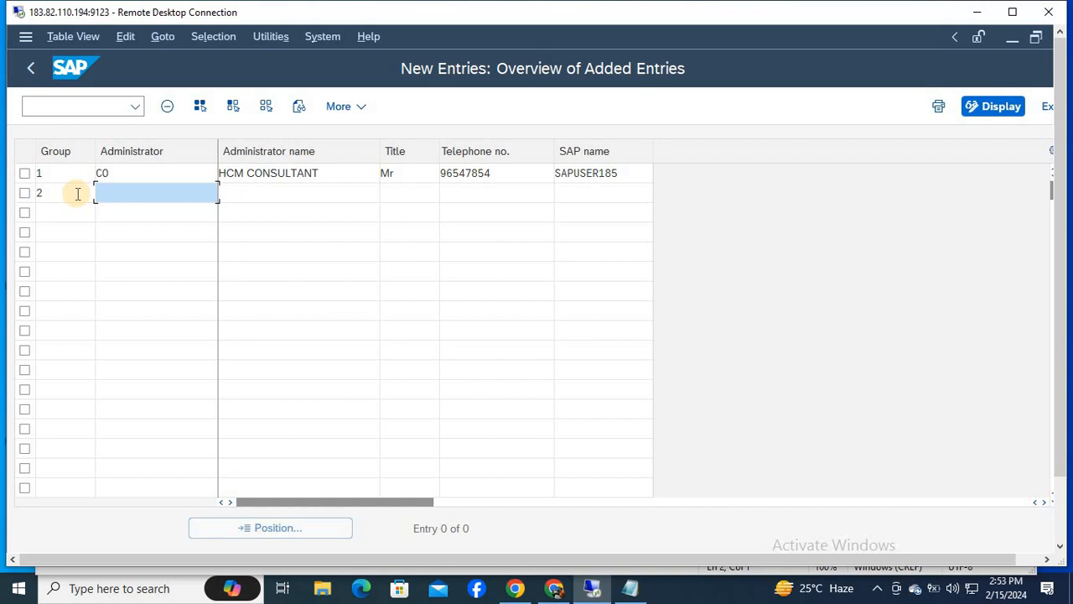
text(P0)
key(Tab)
text(POWE)
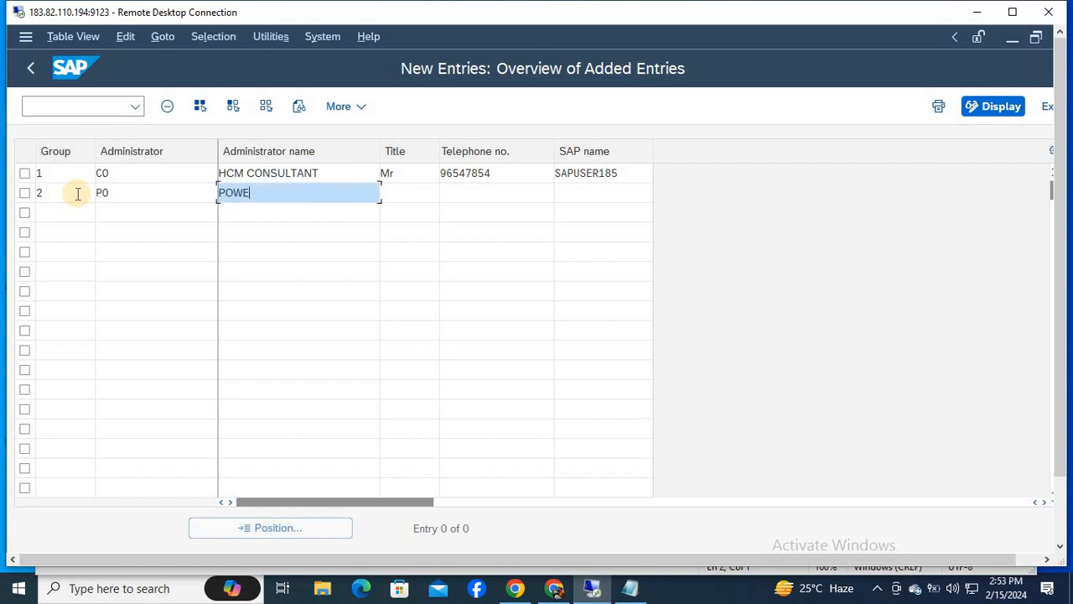
text(R USER)
key(Tab)
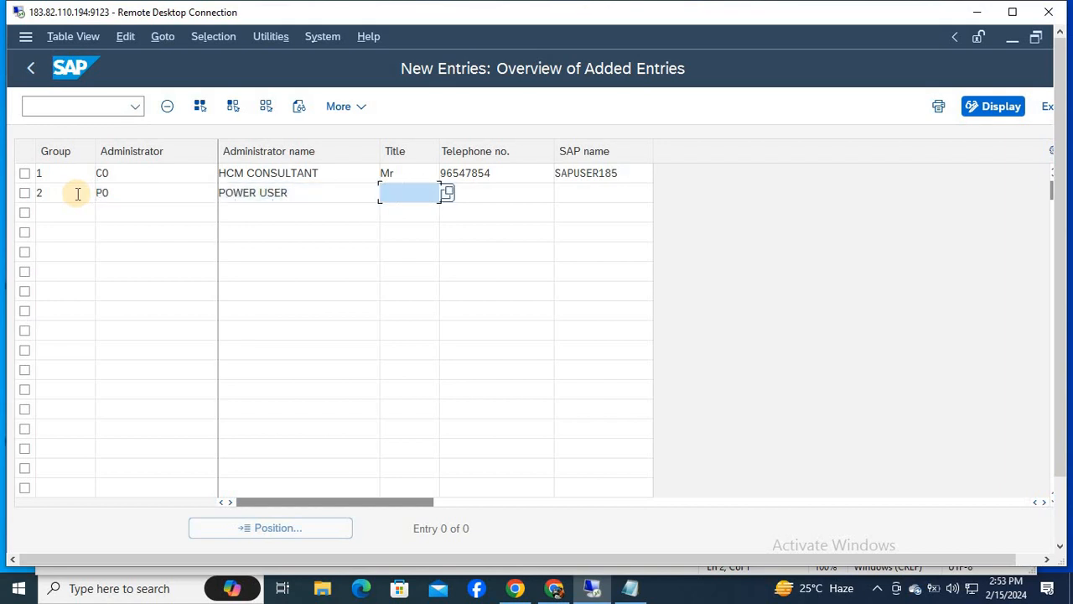
Set the group 2 entry's title to MR, fill in its telephone number and set its SAP name to SAPUSER1698
text(MR)
key(Tab)
text(48484848)
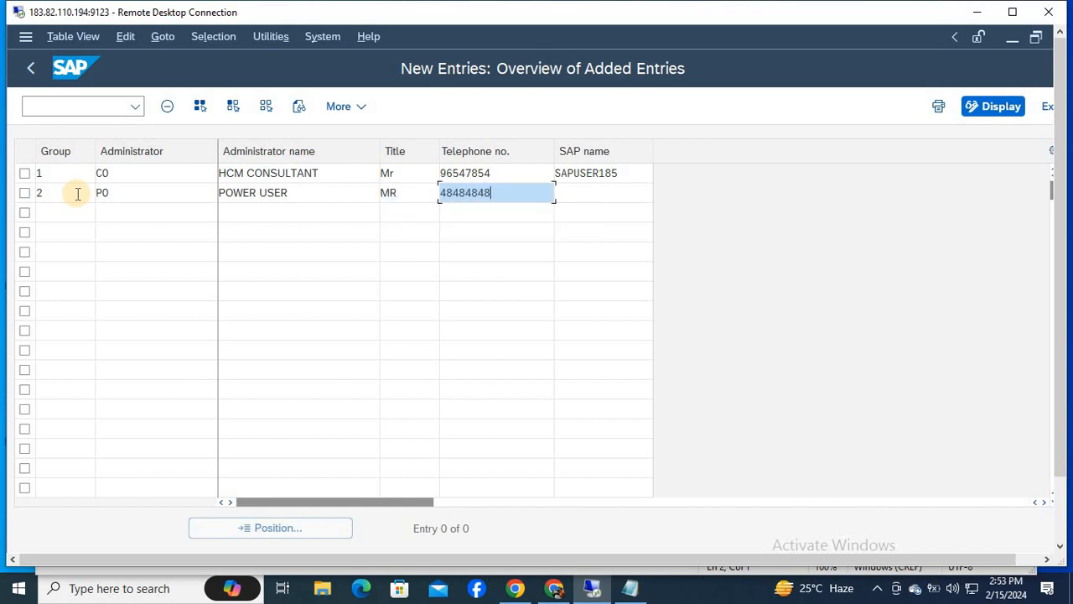
key(Tab)
text(SAPUSER)
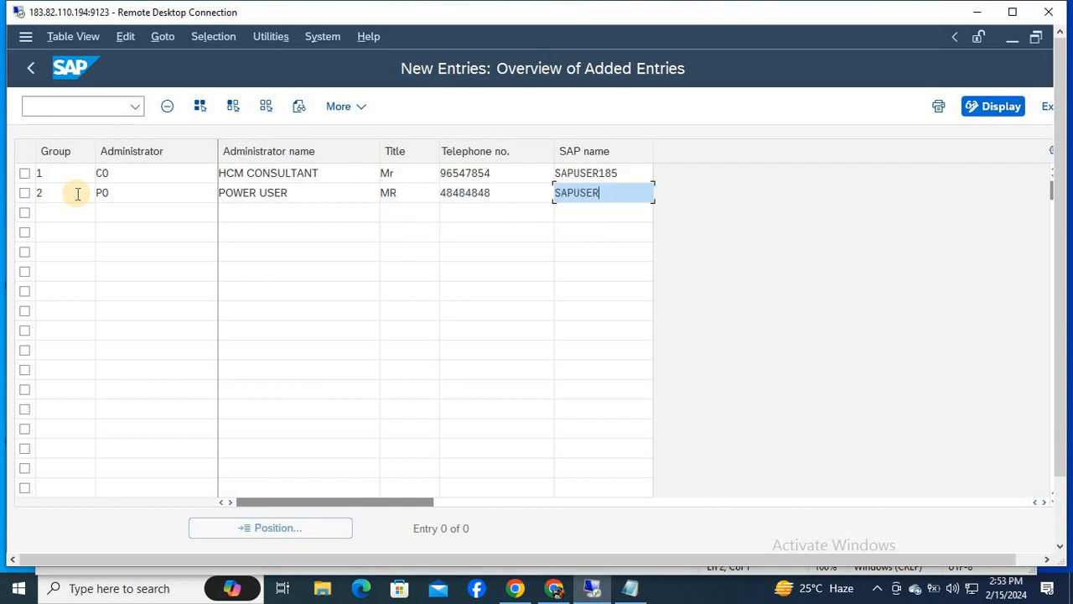
text(16988)
key(BackSpace)
Cancel editing of the new administrator entries, discard the changes and return to the IMG structure
key(F12)
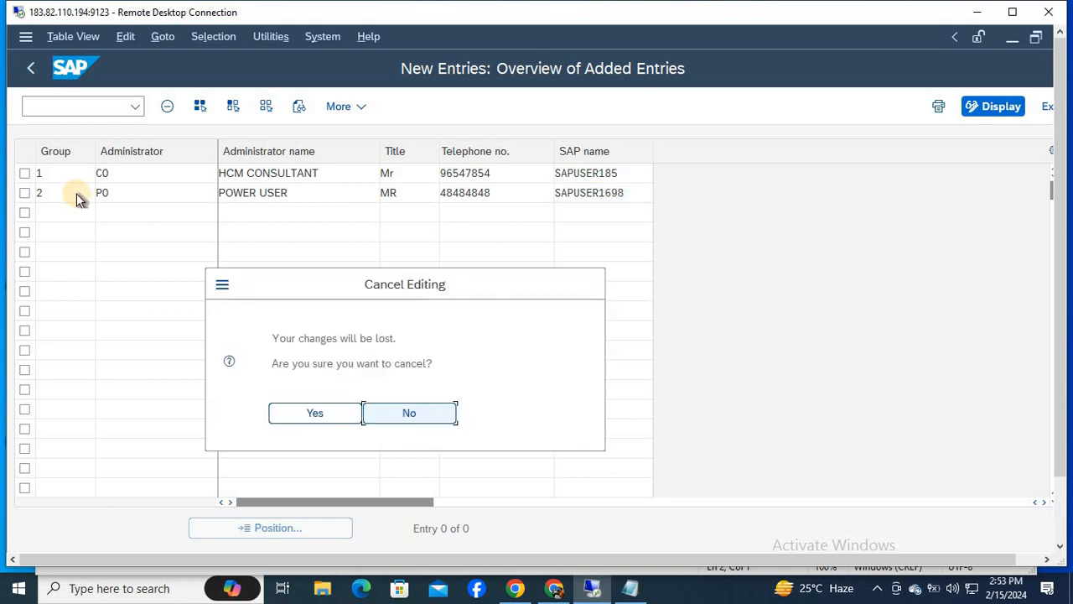
key(Left)
key(Return)
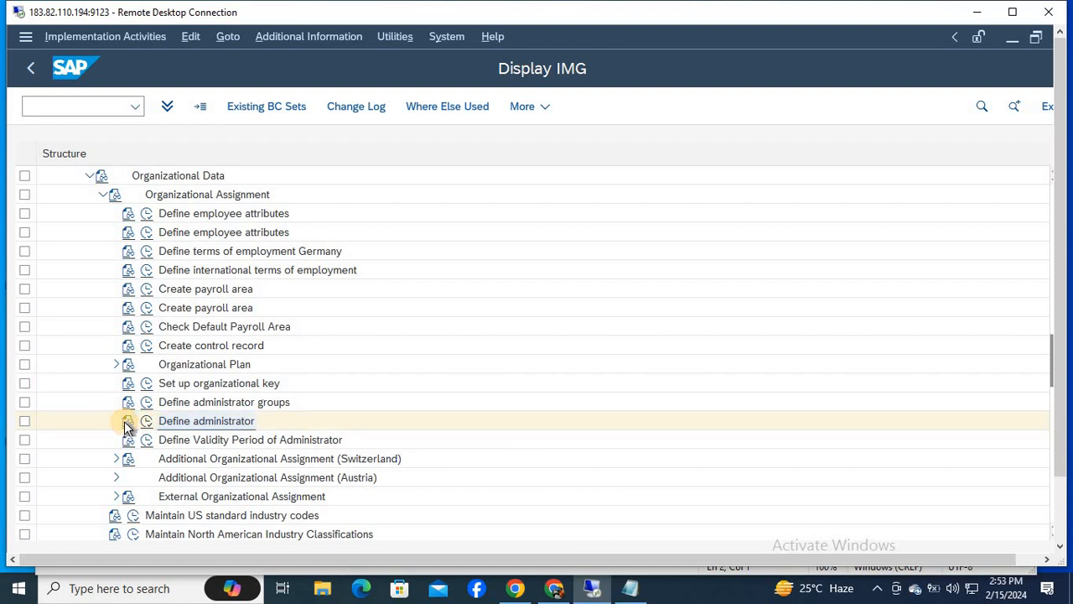
Open the documentation of the Define administrator activity and copy its text from the title through the SAP Note reference
click(128, 422)
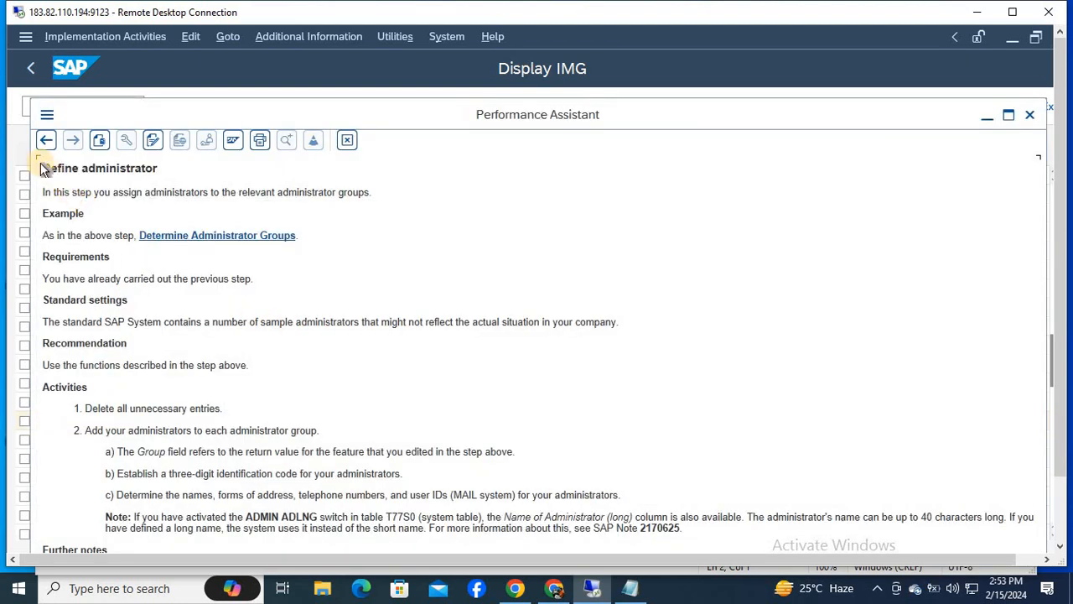
key(ctrl+a)
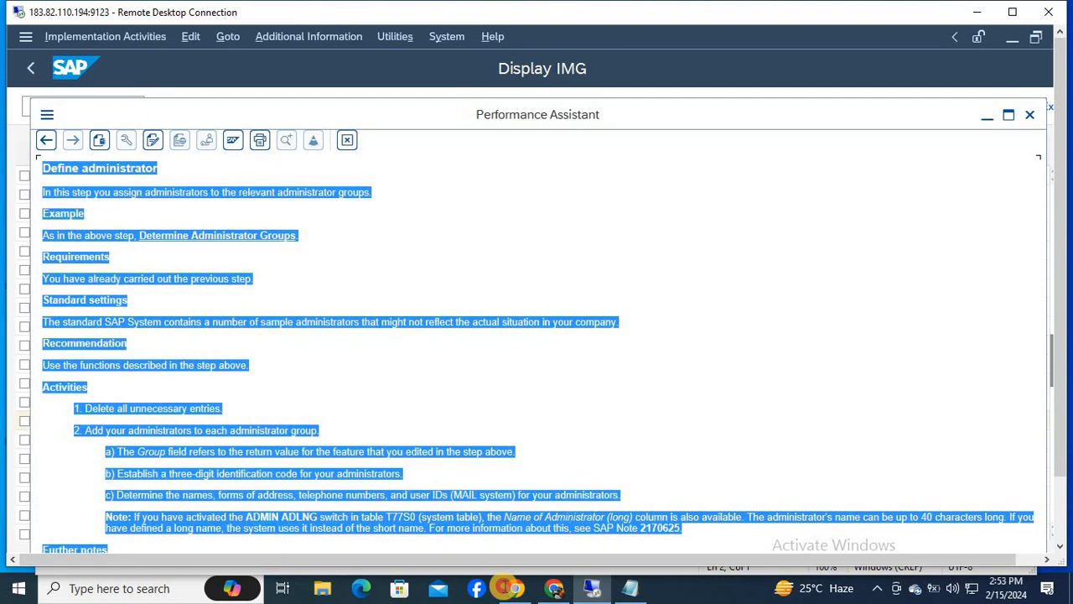
click(1010, 115)
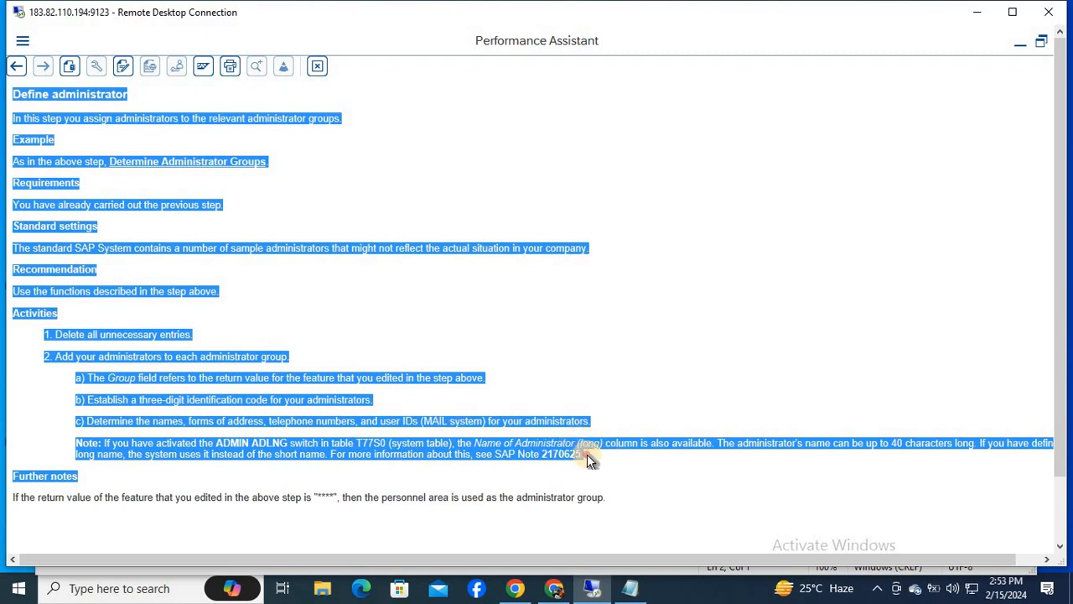
click(575, 455)
drag(586, 455, 4, 33)
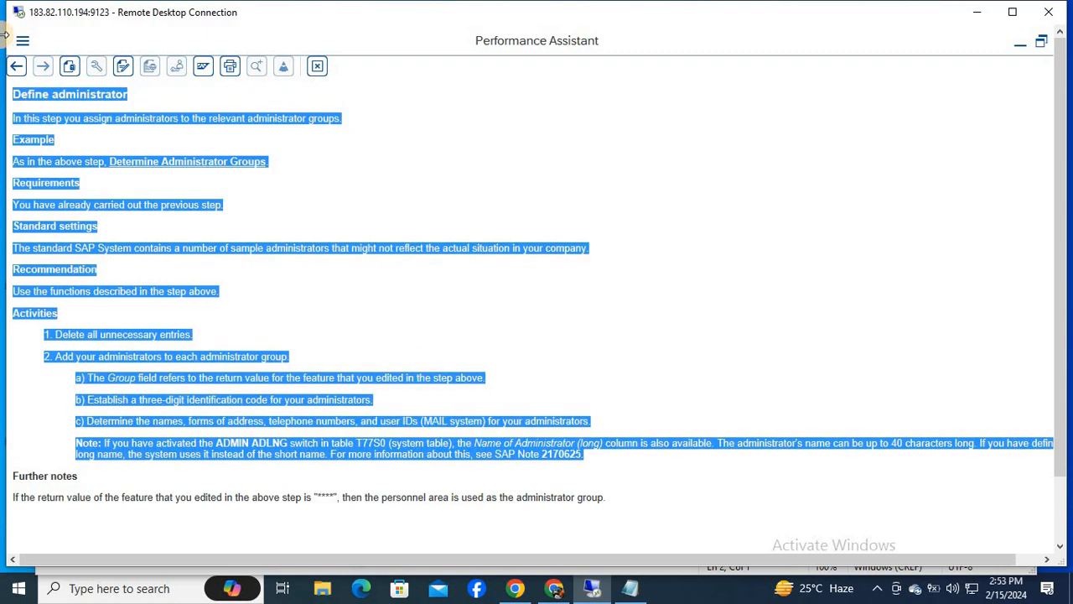
key(ctrl+c)
Paste the copied documentation below the first line of the Notepad note and add four blank lines after it
key(alt+Tab)
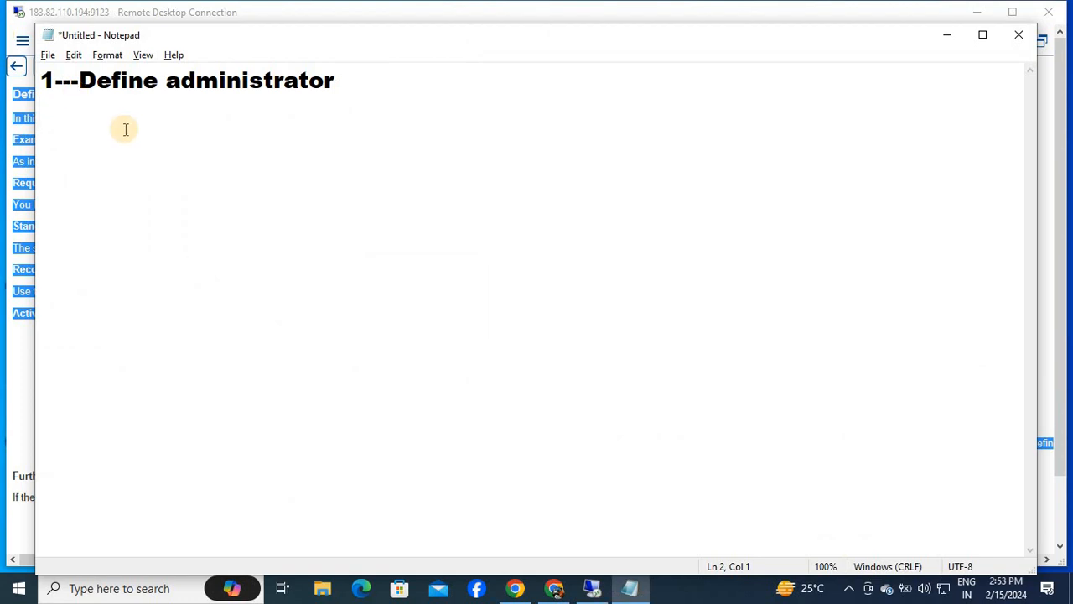
key(ctrl+v)
key(Left)
key(Left)
key(Left)
key(Left)
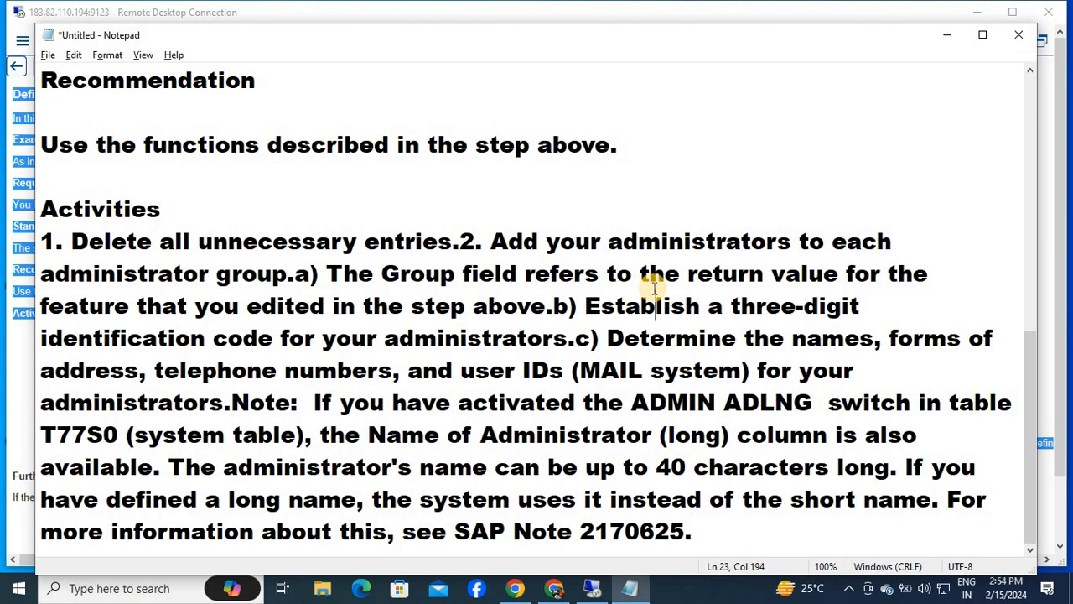
key(Right)
key(Right)
key(Right)
key(Right)
key(Return)
key(Return)
key(Return)
key(Return)
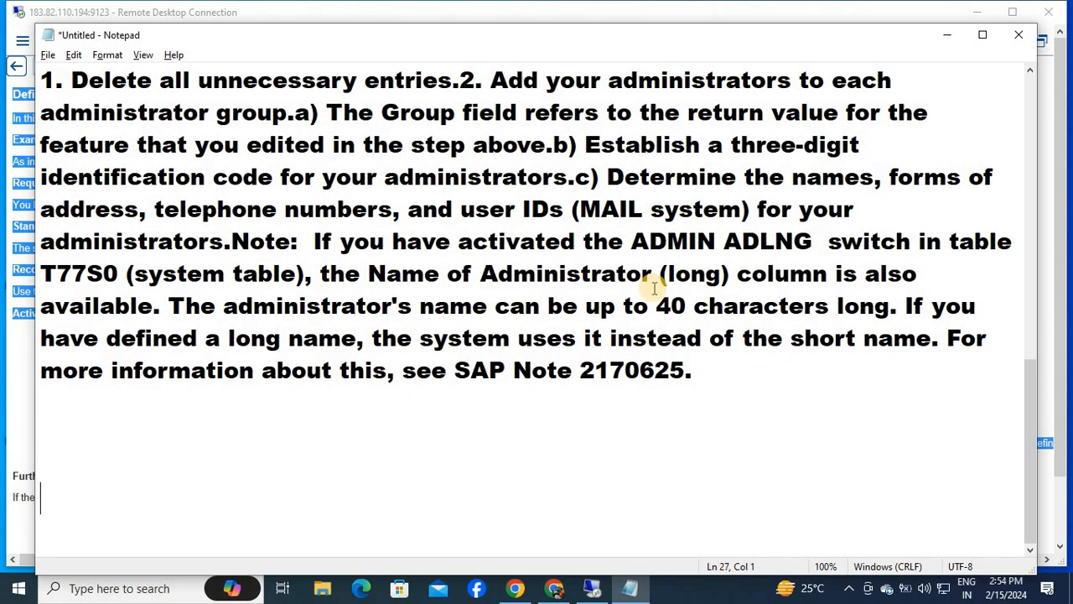
Look back over the pasted documentation and undo the edits until the Notepad document is empty
key(Up)
key(Up)
key(Up)
key(Up)
key(Up)
key(Up)
key(Up)
key(Up)
key(Up)
key(Up)
key(Up)
key(Up)
key(Up)
scroll(654, 288, up, 1)
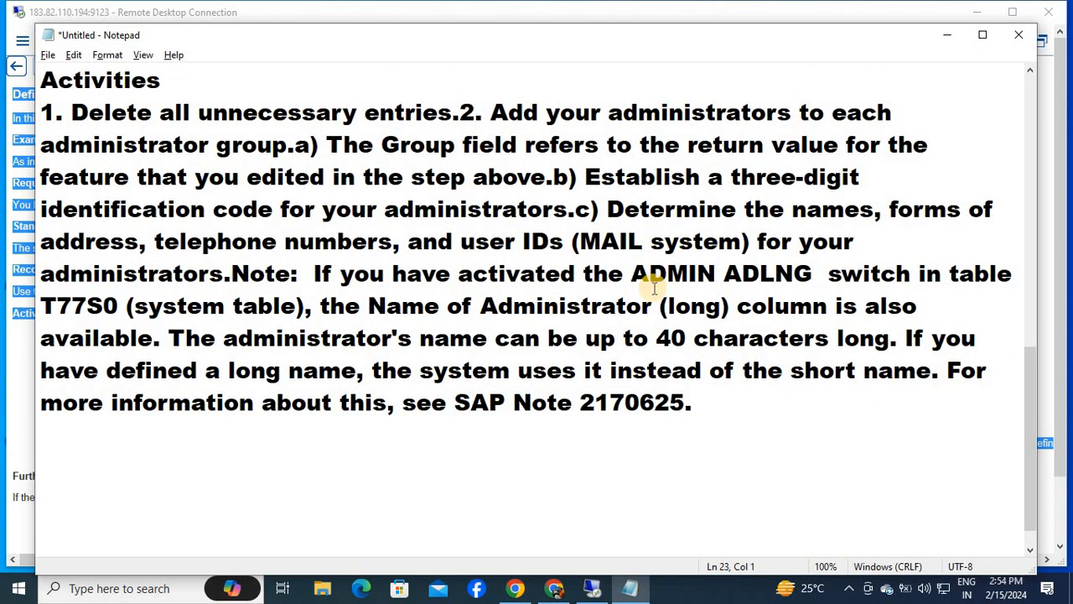
key(ctrl+z)
key(ctrl+z)
key(ctrl+z)
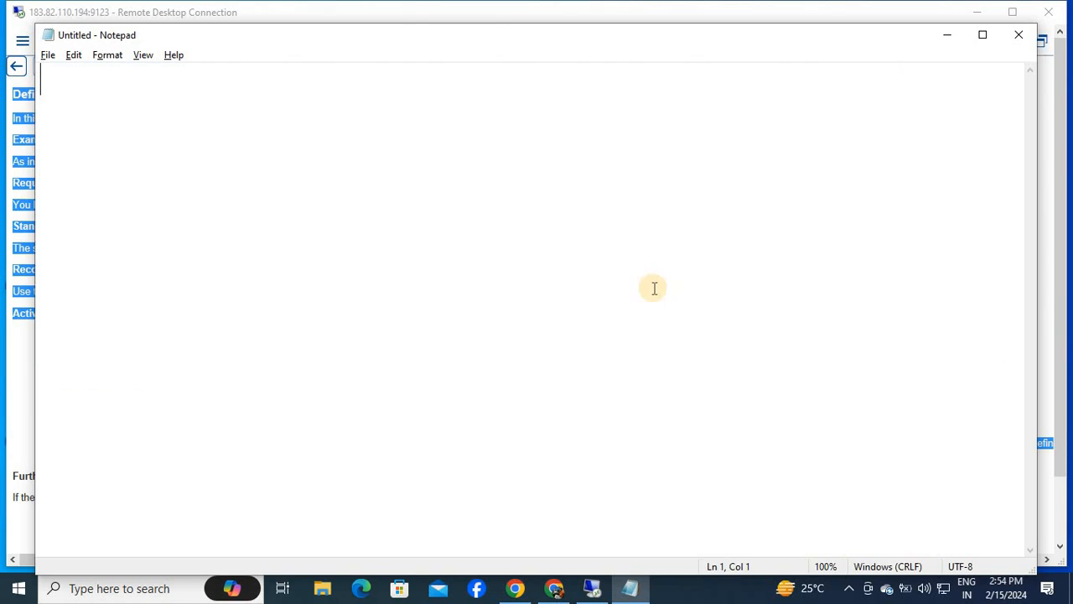
Close the Define administrator documentation and paste the copied text after the prefix 1---- in Notepad
key(alt+Tab)
key(Escape)
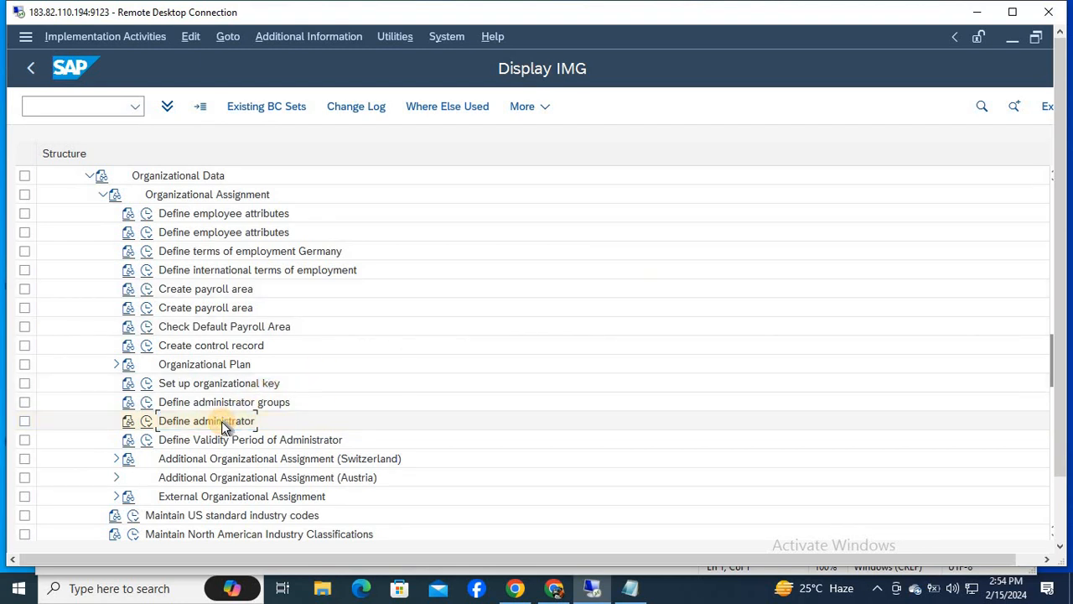
key(alt+Tab)
text(1----)
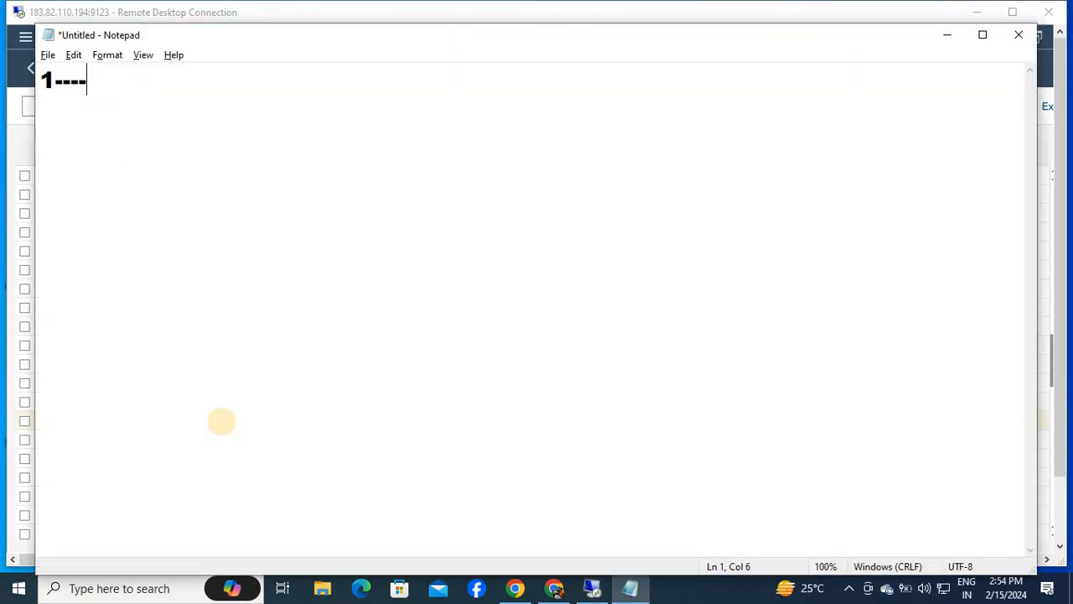
key(ctrl+v)
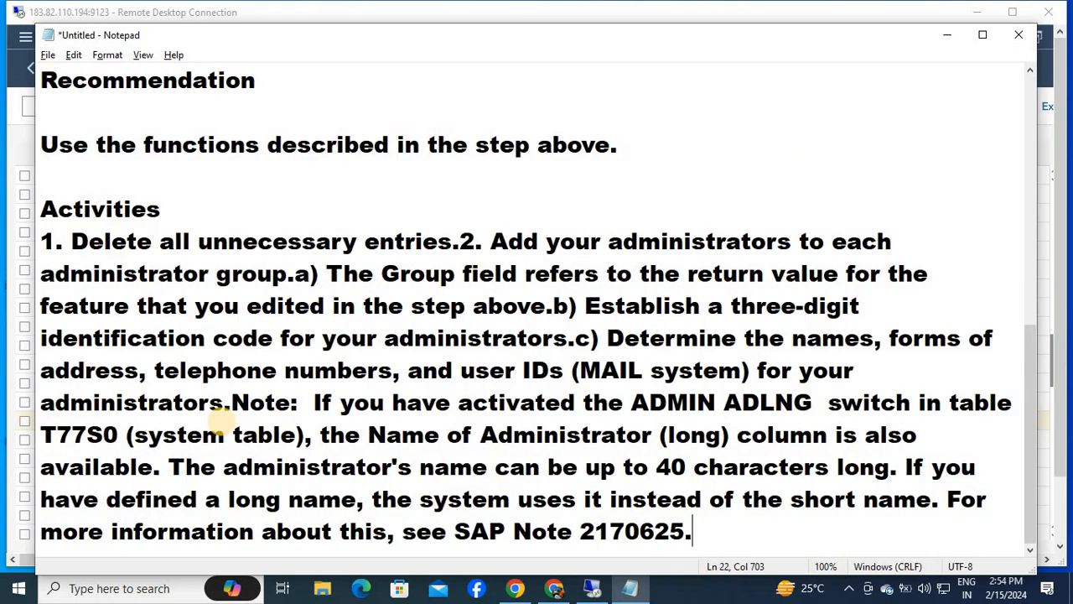
Select the Define administrator activity name in the IMG for copying and clear all text from the Notepad note
key(ctrl+a)
key(alt+Tab)
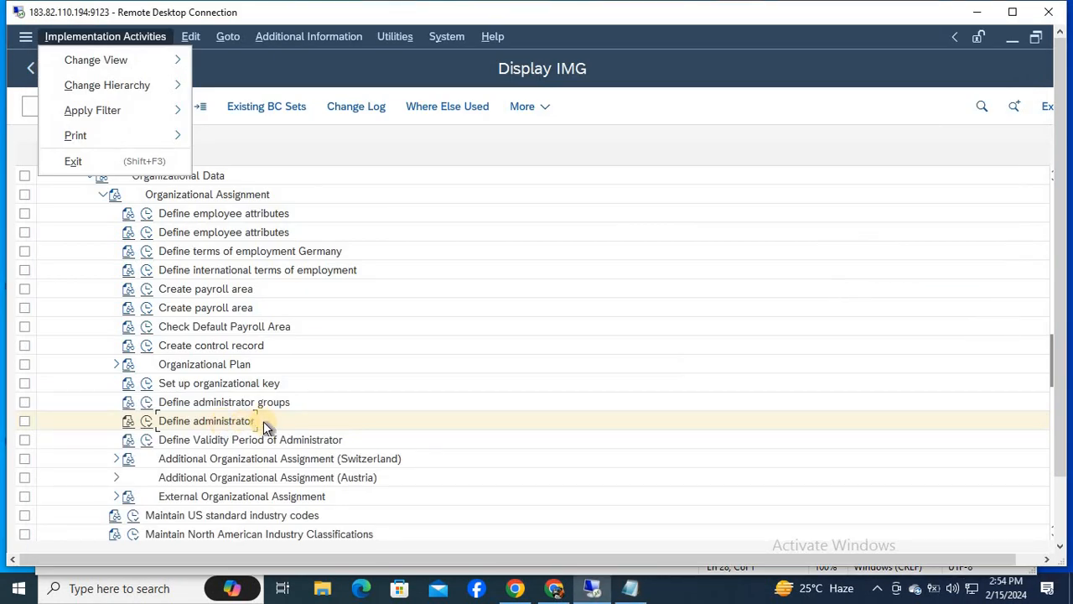
click(210, 421)
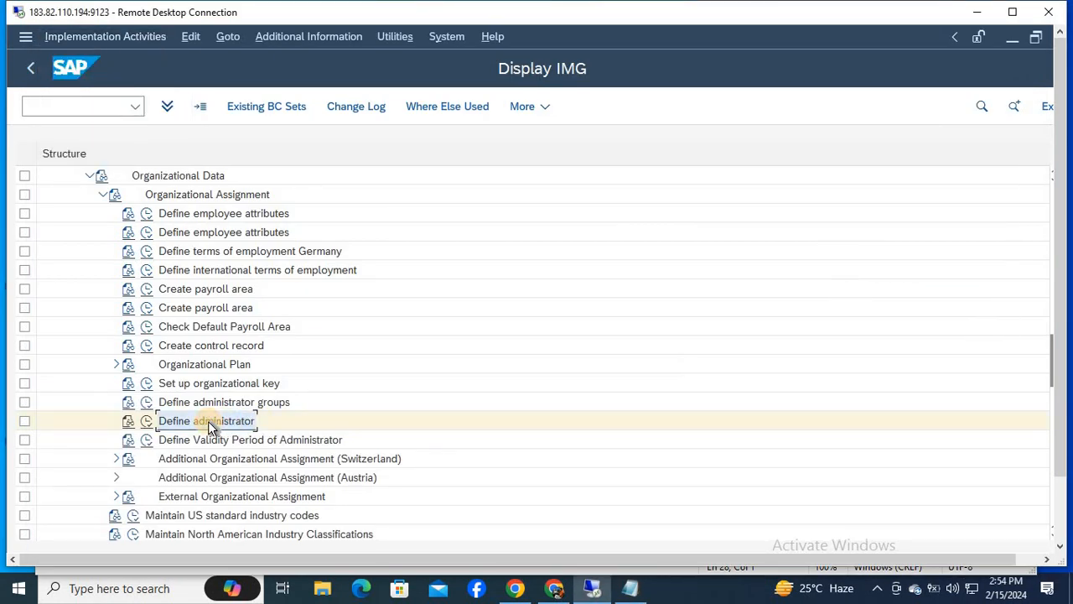
key(alt+Tab)
key(Delete)
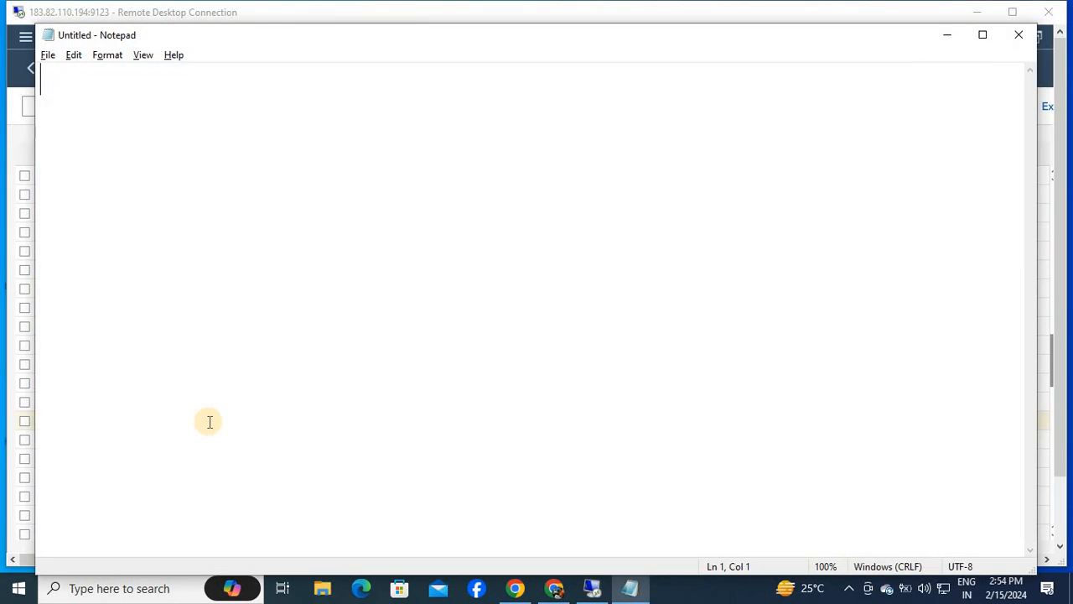
Paste Define administrator as the first line of the note and prefix it with 1----
key(ctrl+v)
key(Left)
key(Left)
key(Left)
key(Left)
key(Left)
key(Left)
key(Left)
key(Left)
key(Left)
key(Left)
key(Left)
key(Left)
key(Left)
key(Left)
key(Left)
key(Left)
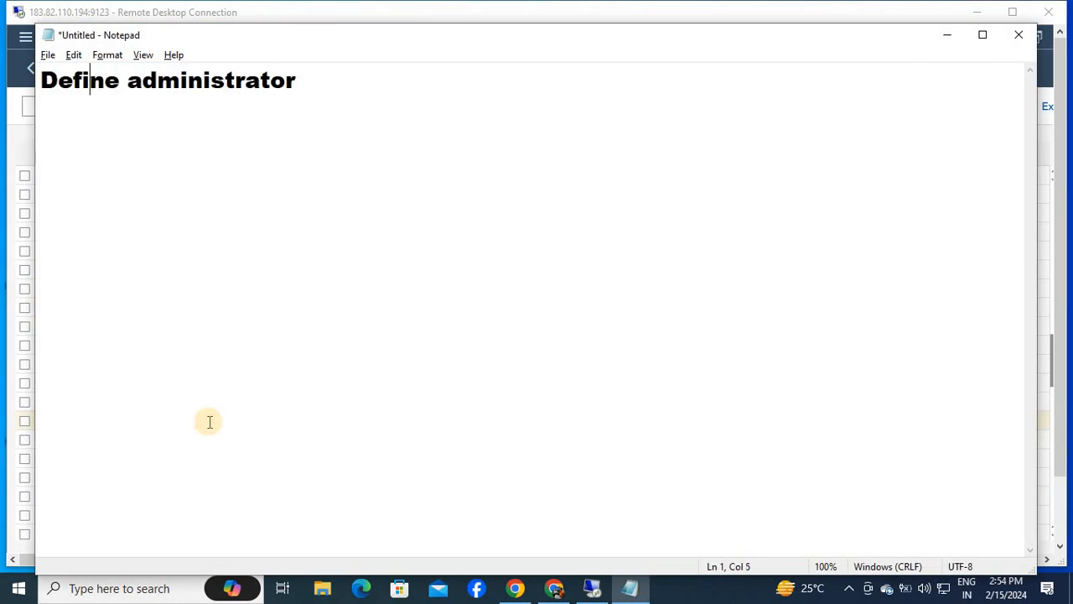
key(Home)
text(1---)
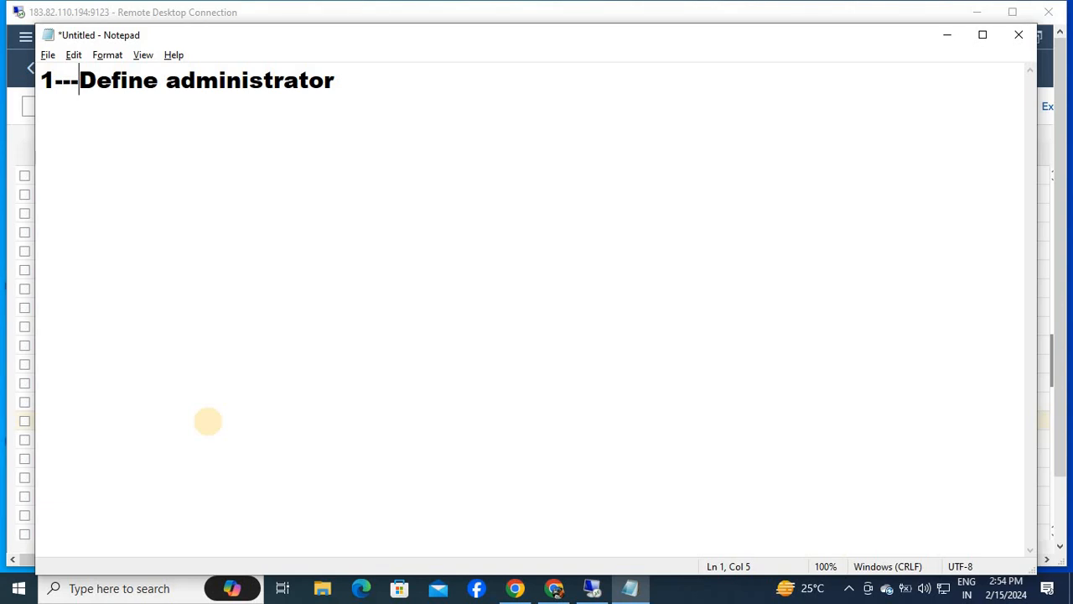
text(-)
Add a second note line starting with 2----- and lengthen the first line's prefix to 1-----
key(Right)
key(Right)
key(Right)
key(Right)
key(Right)
key(Right)
key(Right)
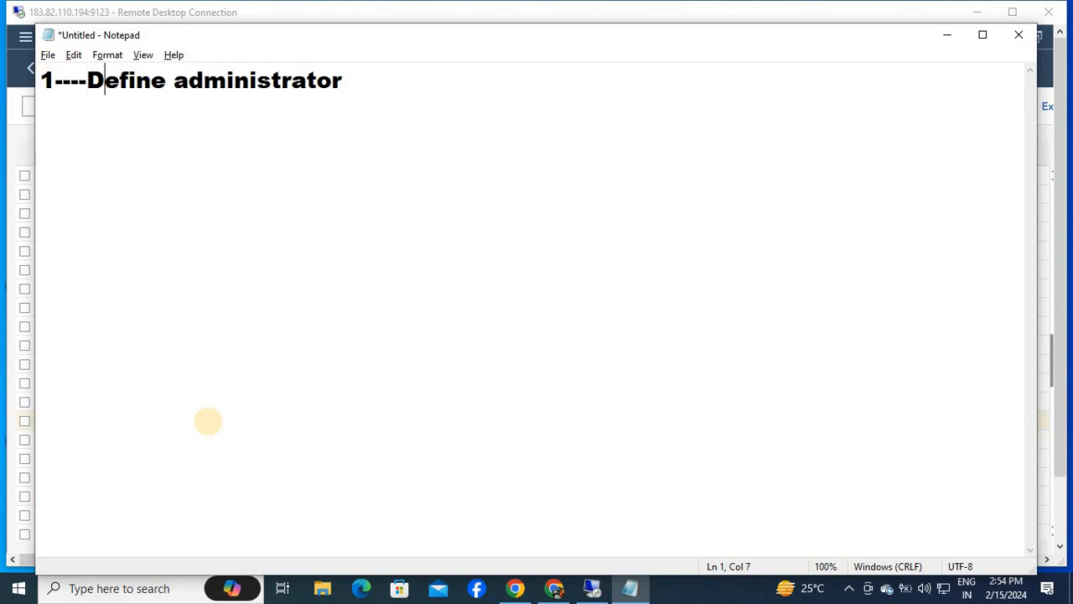
key(Right)
key(Right)
key(Right)
key(Right)
key(Right)
key(Right)
key(Right)
key(Right)
key(Right)
key(Right)
key(Right)
key(Right)
key(Right)
key(Return)
text(2----)
key(Up)
text(-)
key(Down)
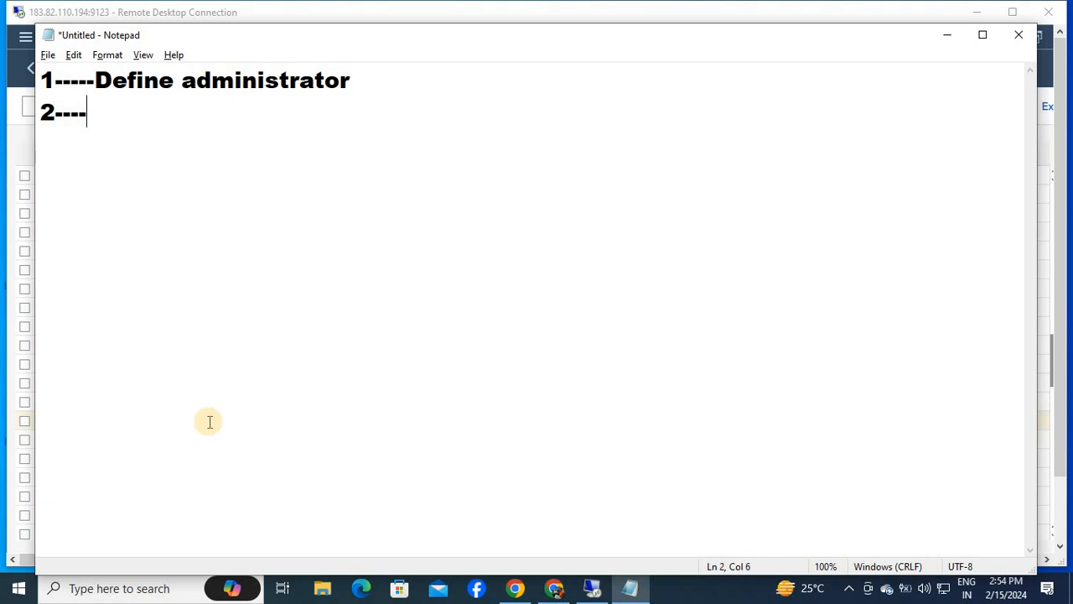
text(-)
Expand External Organizational Assignment in the IMG and add its activity name Maintain external personnel areas to note line 2
key(alt+Tab)
click(208, 421)
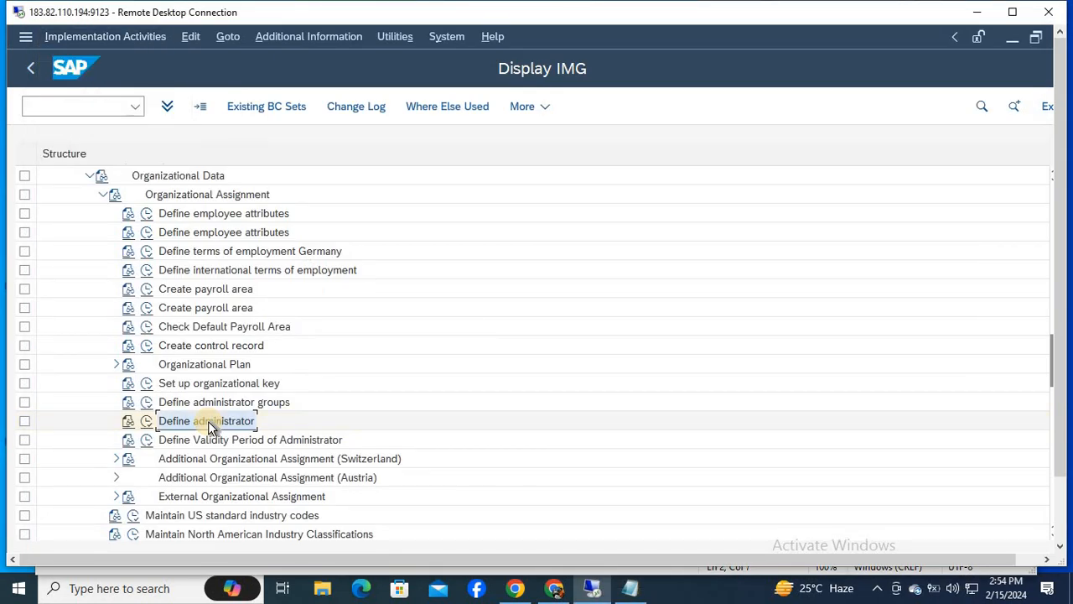
click(222, 499)
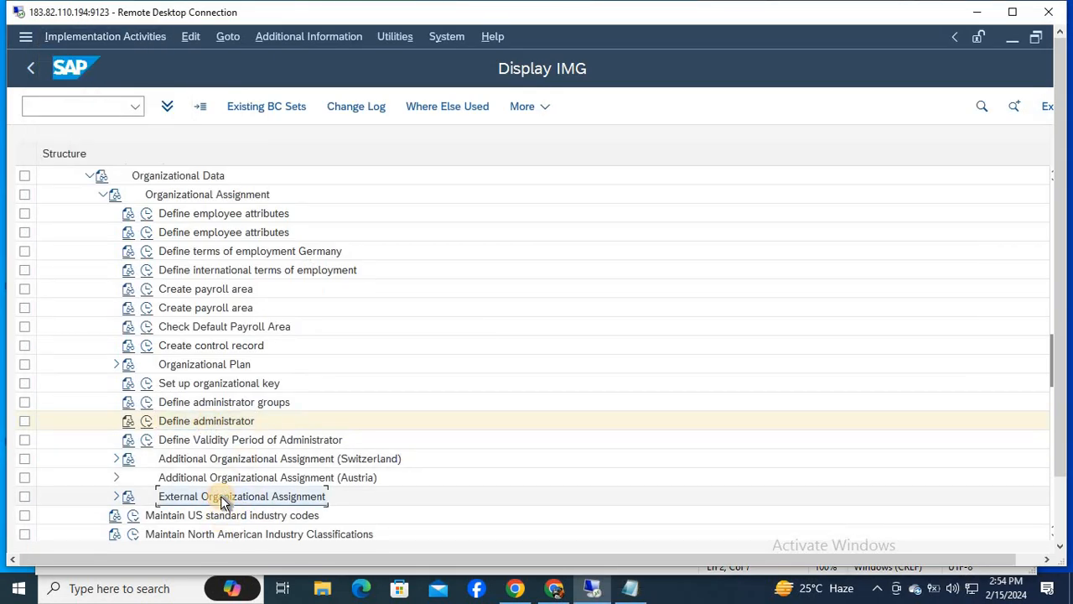
double_click(221, 496)
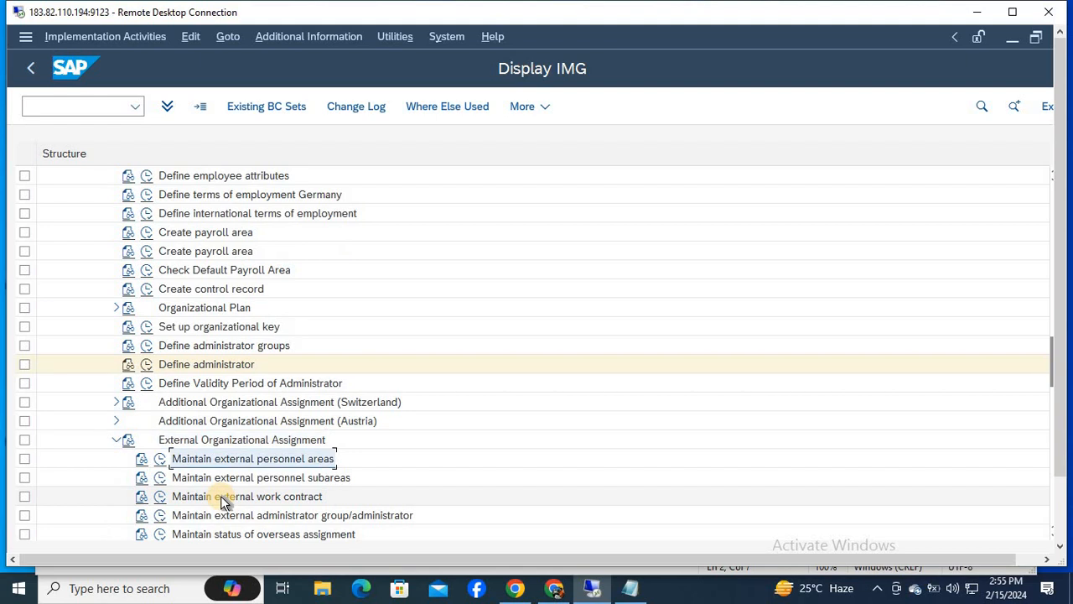
key(alt+Tab)
key(ctrl+v)
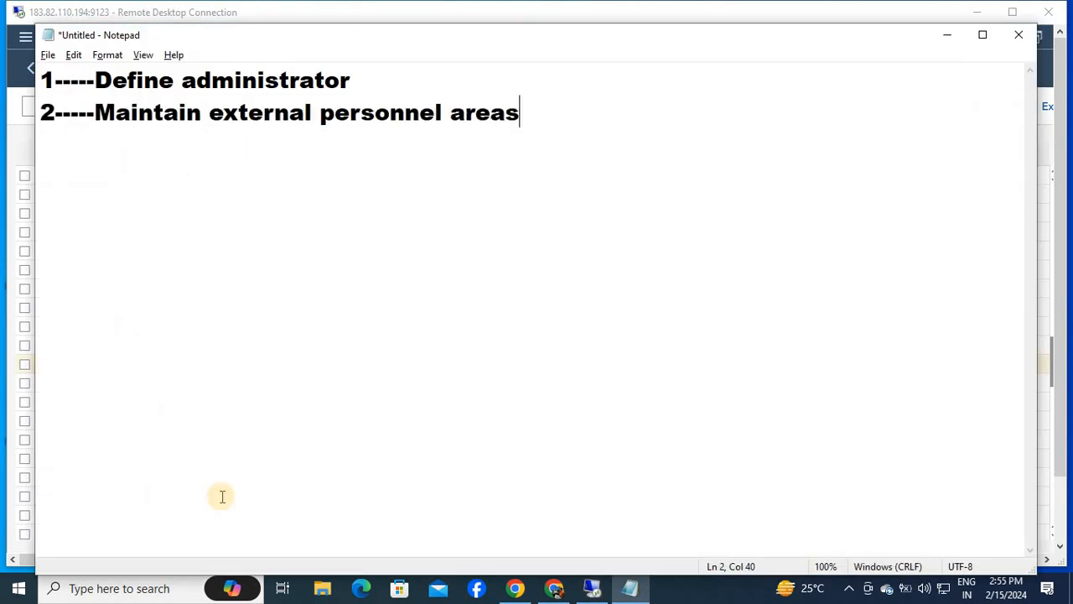
key(Return)
Open the Maintain external personnel areas activity and fill in a new entry with personnel area HR3 and text DELHI
key(alt+Tab)
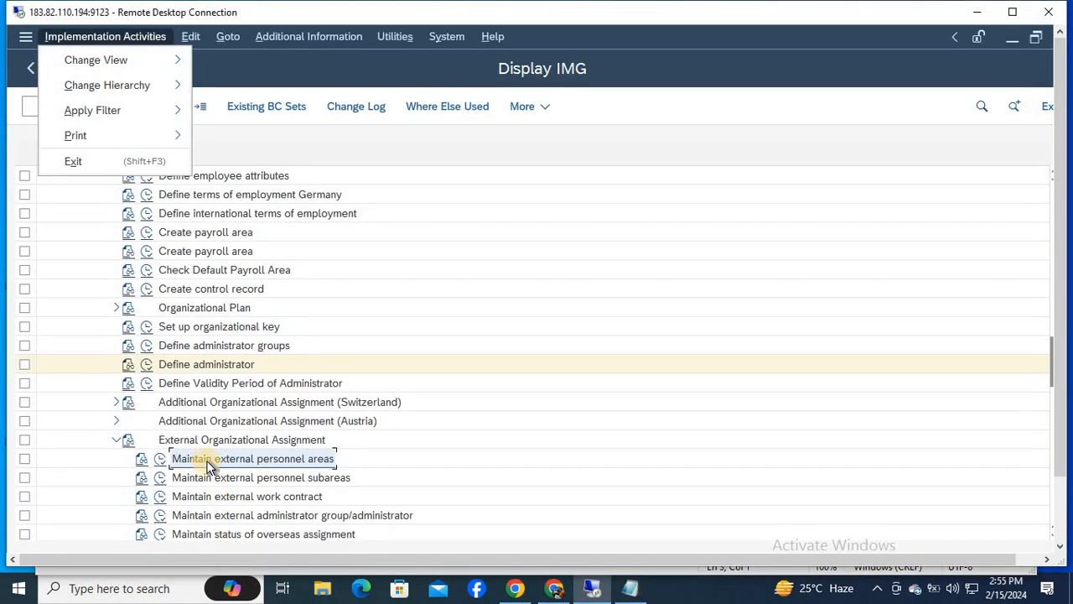
click(161, 459)
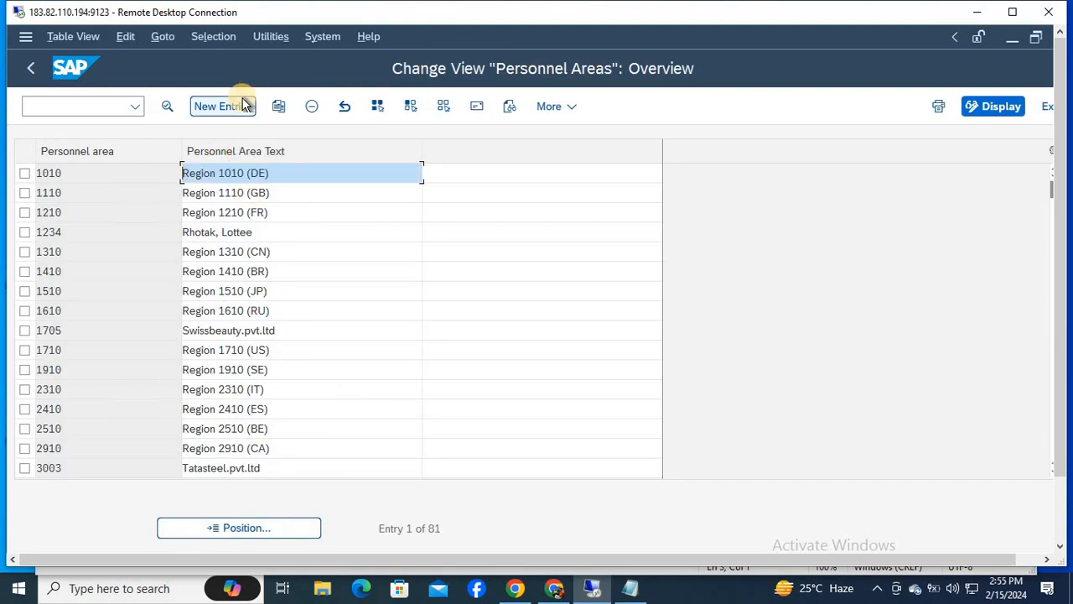
click(223, 106)
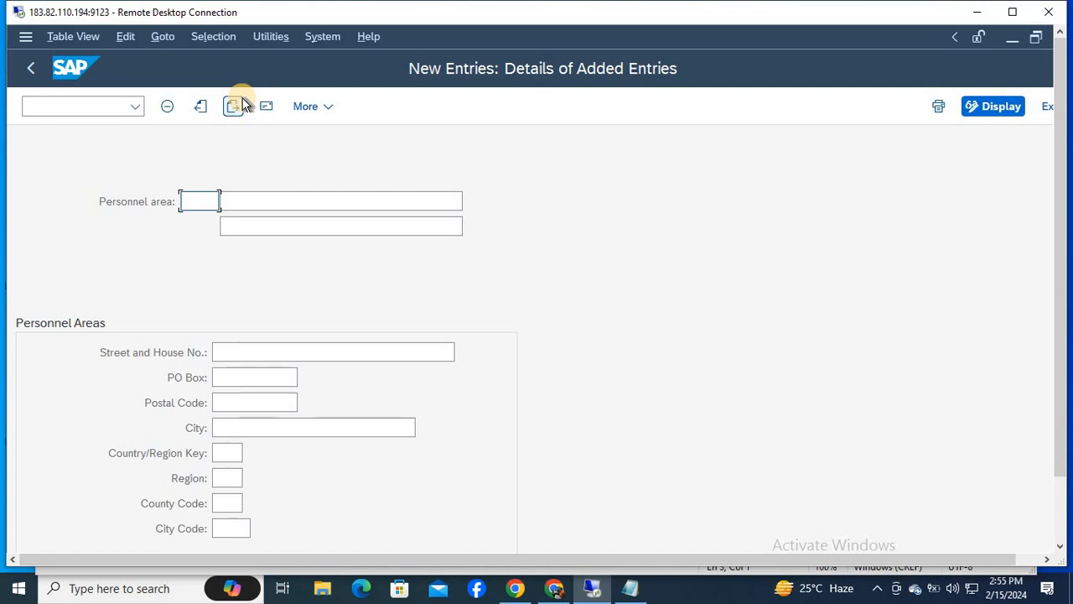
text(HR3)
key(Tab)
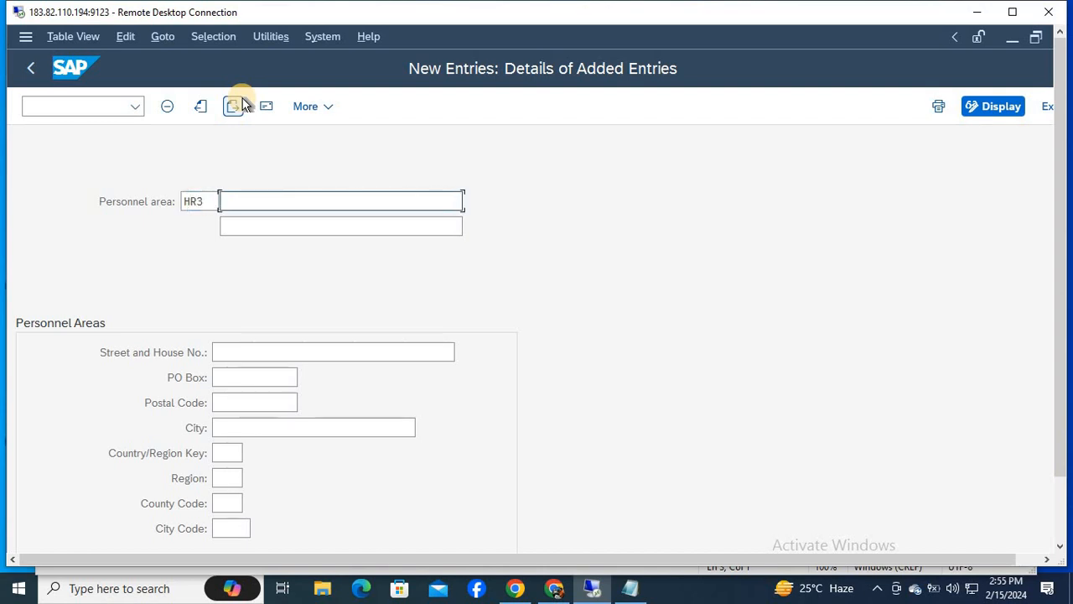
text(DELHI)
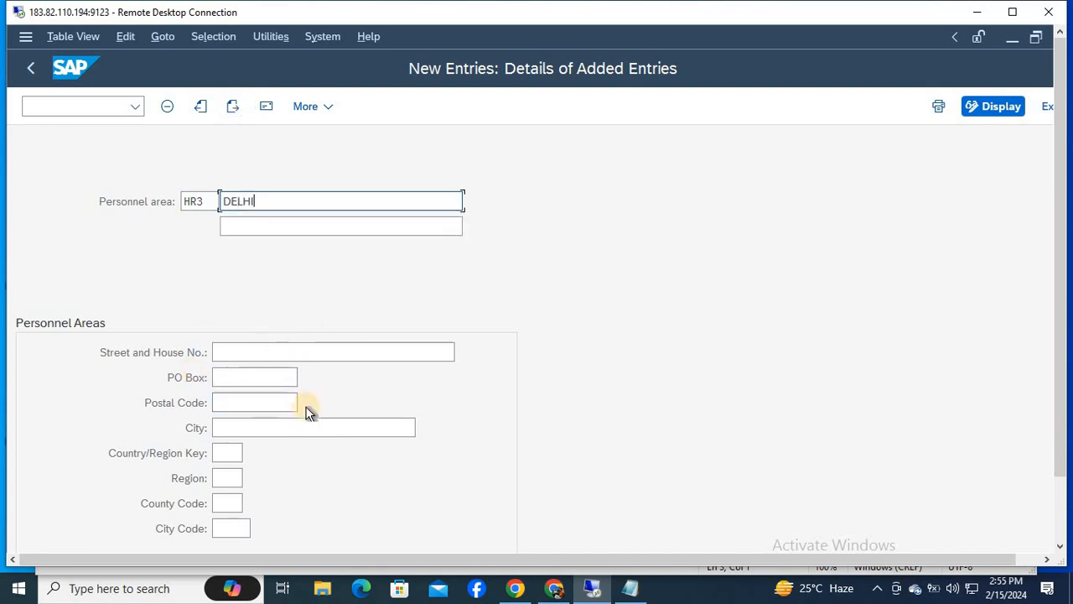
Save the HR3 entry and set its address title to Company and name to HR3 PVT.LTD
key(shift+Tab)
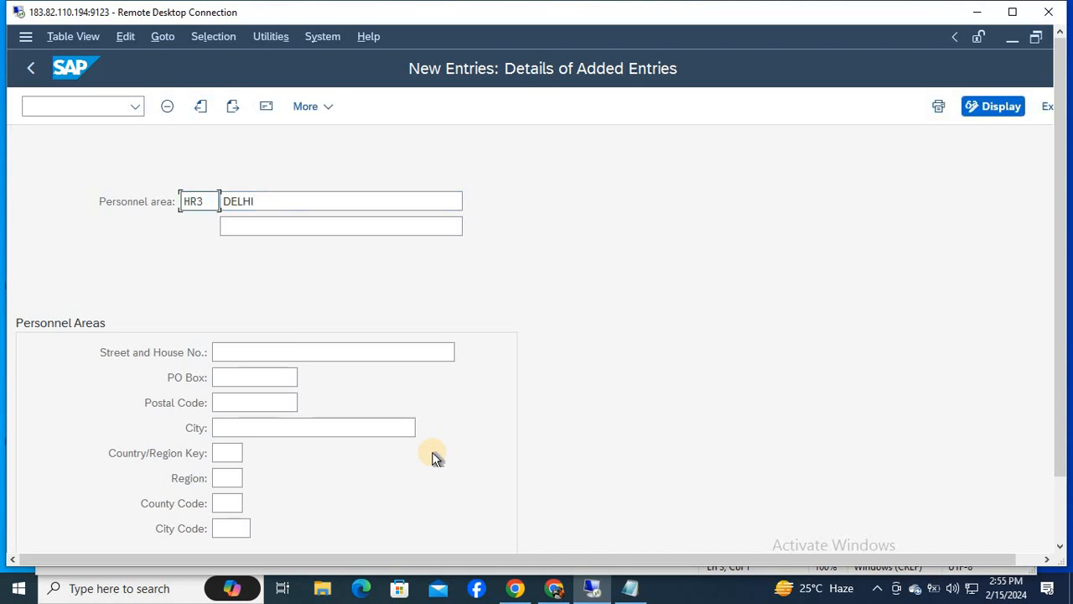
key(ctrl+s)
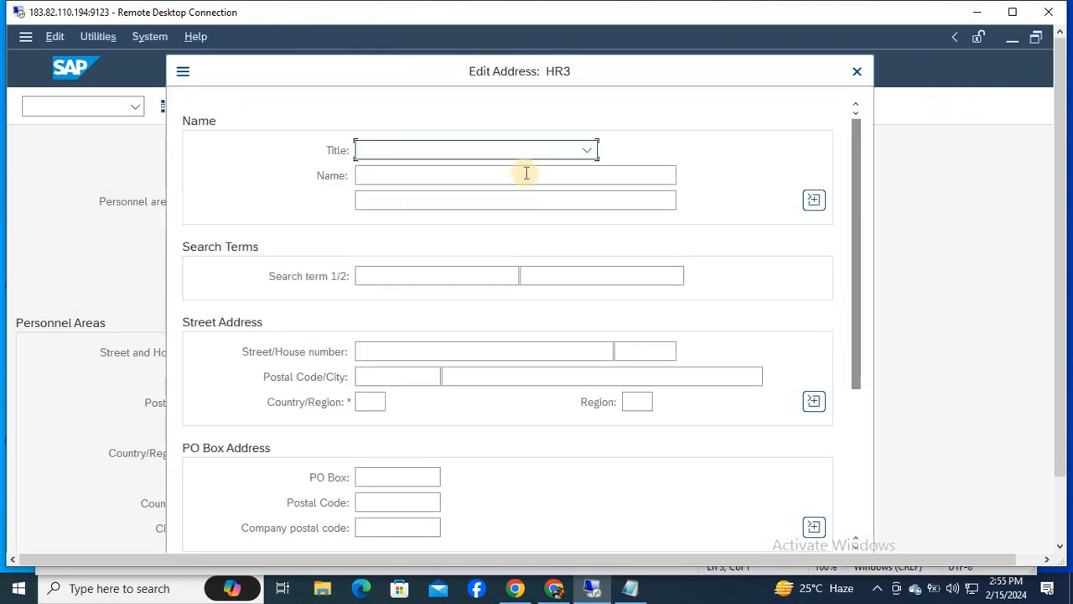
click(524, 150)
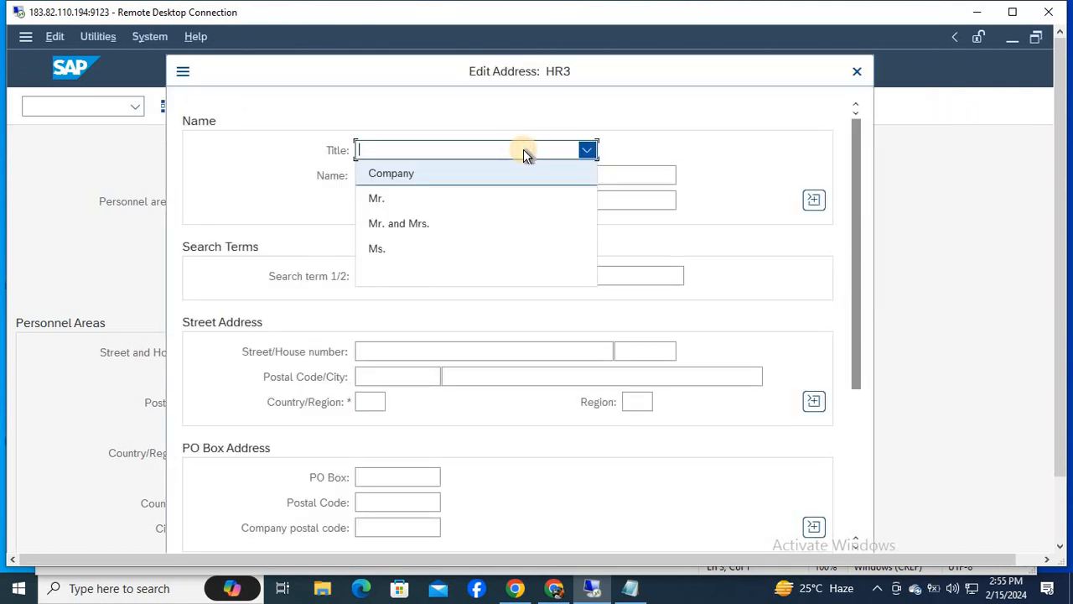
click(498, 174)
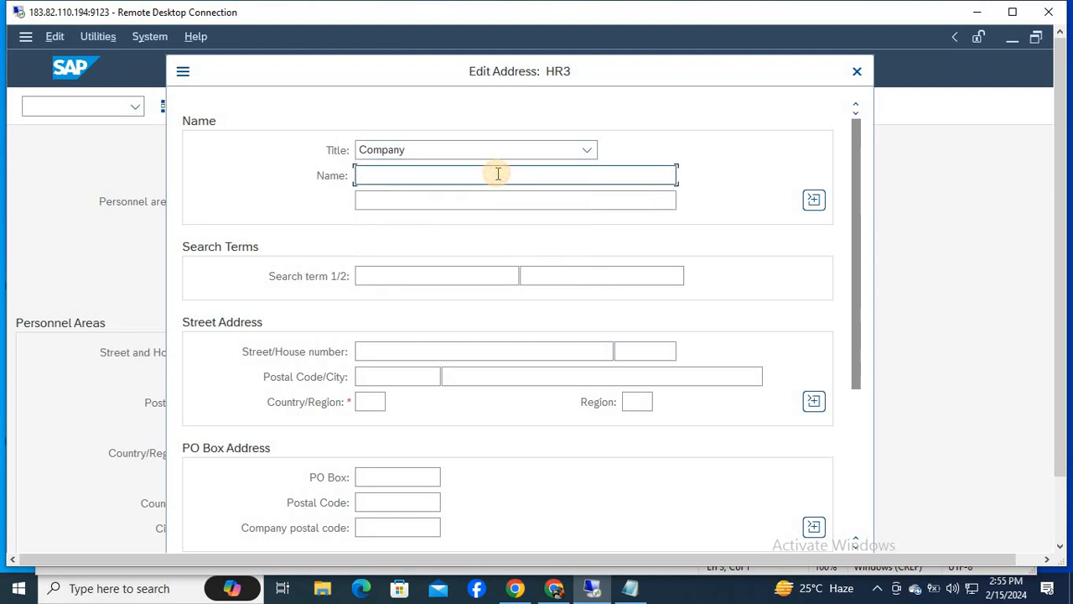
text(HR3 PVT.LTD)
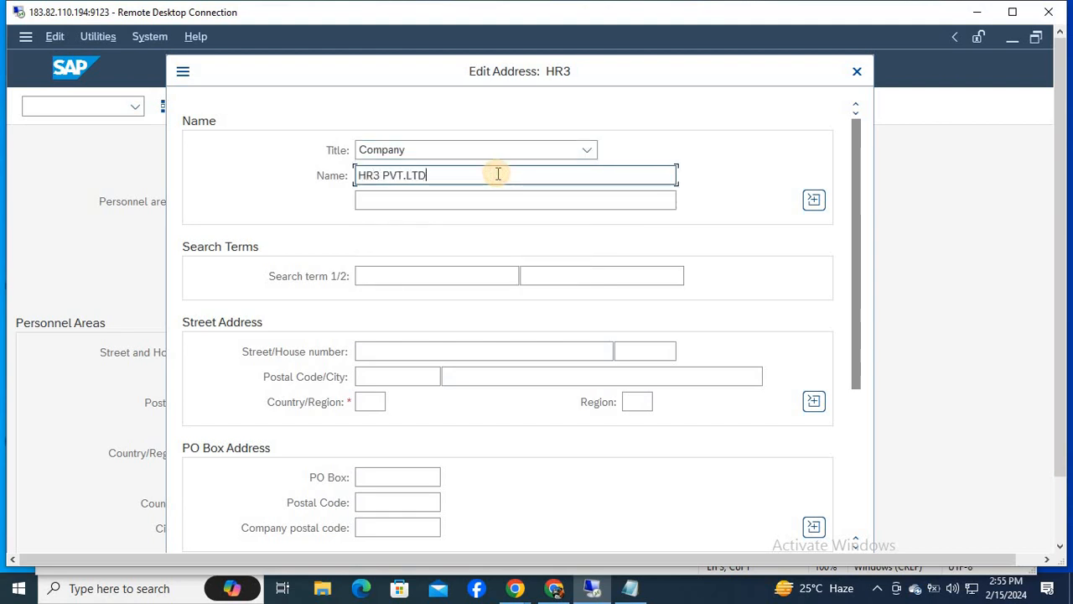
Fill in HR3's street address with the street number, the postal code and the city NEW DELHI
click(414, 356)
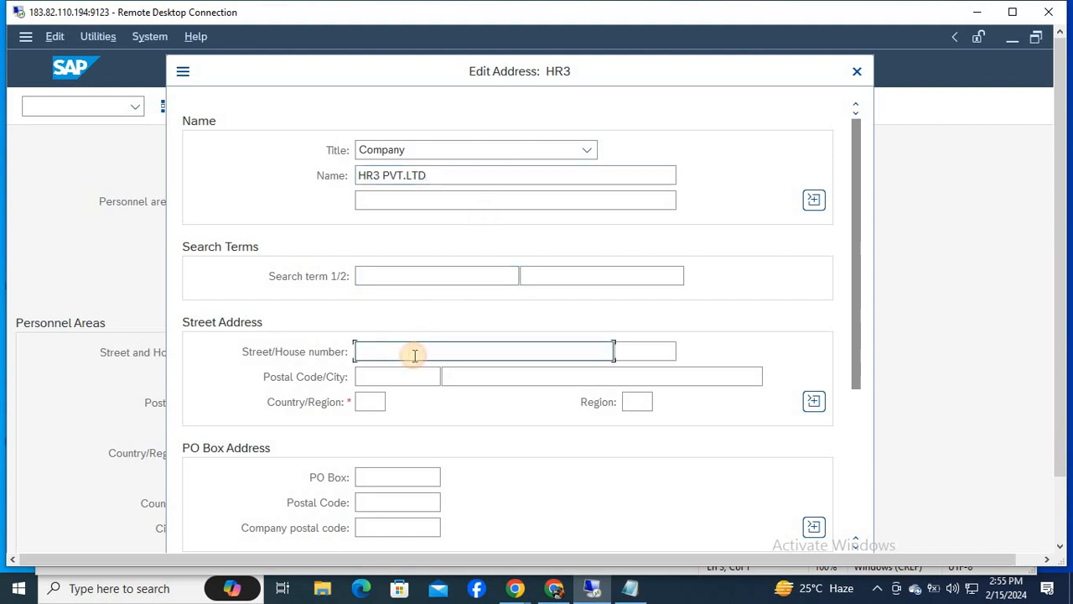
text(5479687)
key(Tab)
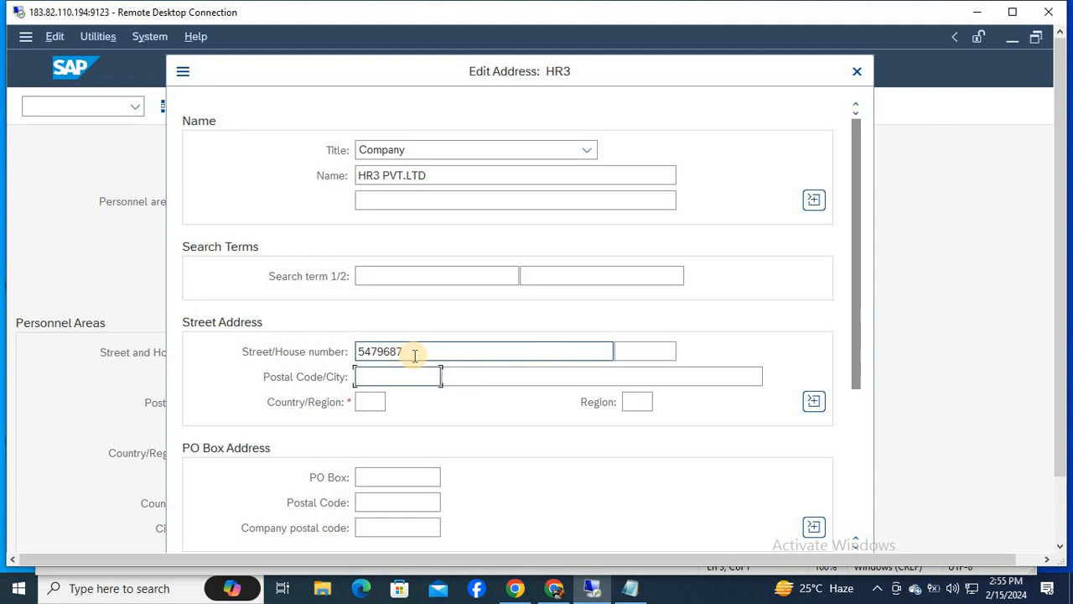
text(110069)
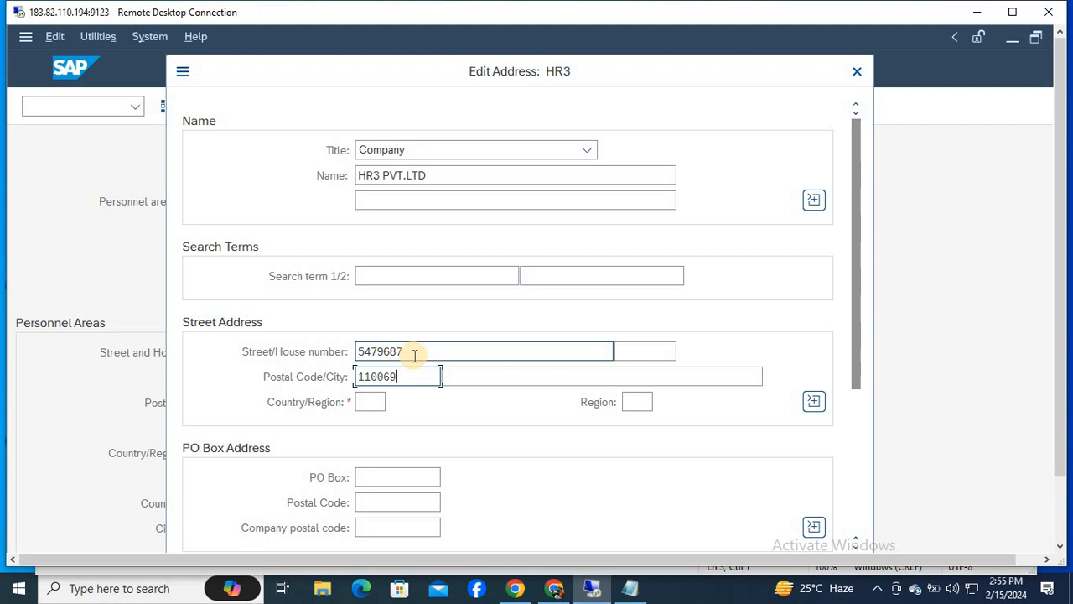
key(Tab)
text(NEW DELHI)
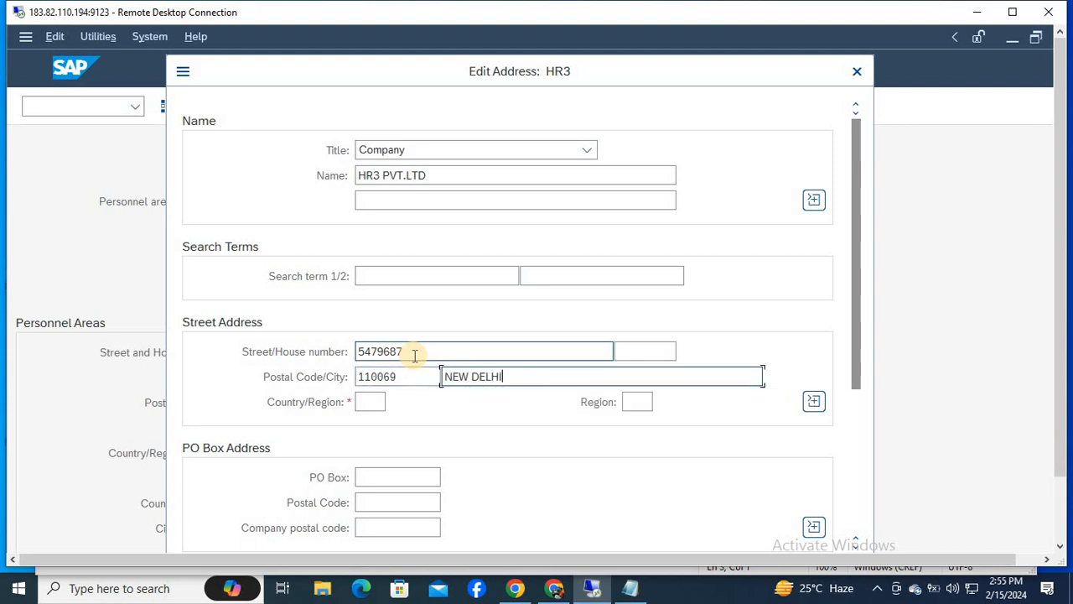
Set the HR3 address country to IN and region to DL, and confirm the address
key(Tab)
text(IN)
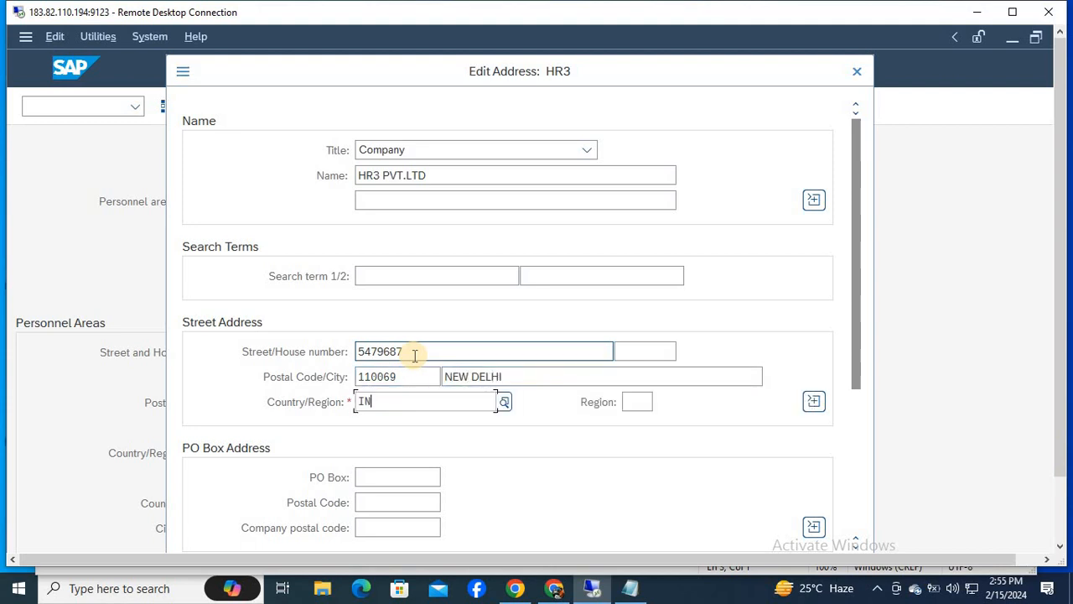
key(Tab)
text(DL)
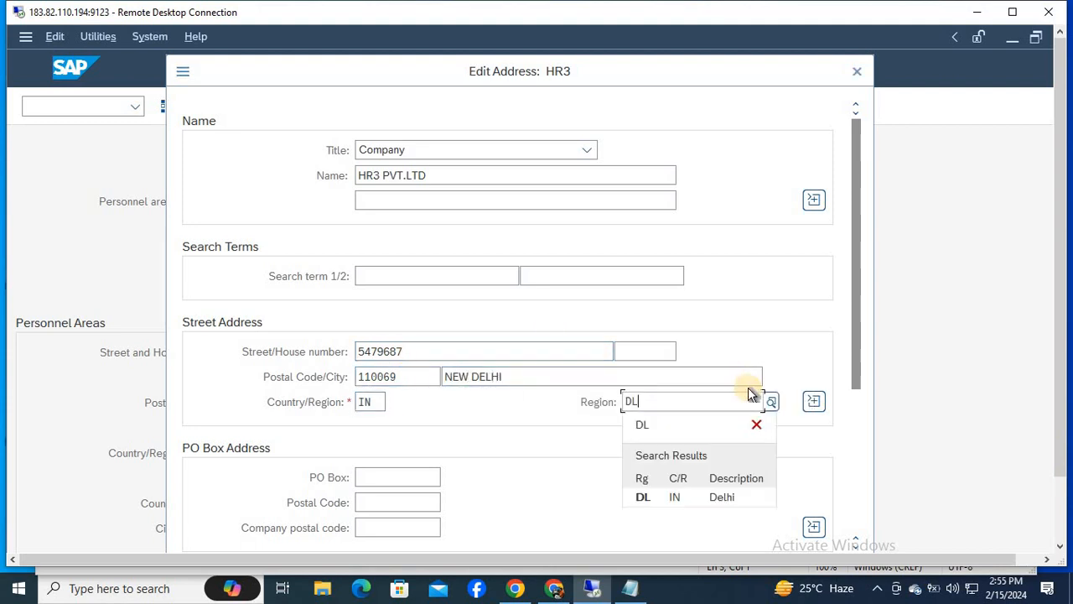
click(643, 499)
drag(858, 353, 858, 454)
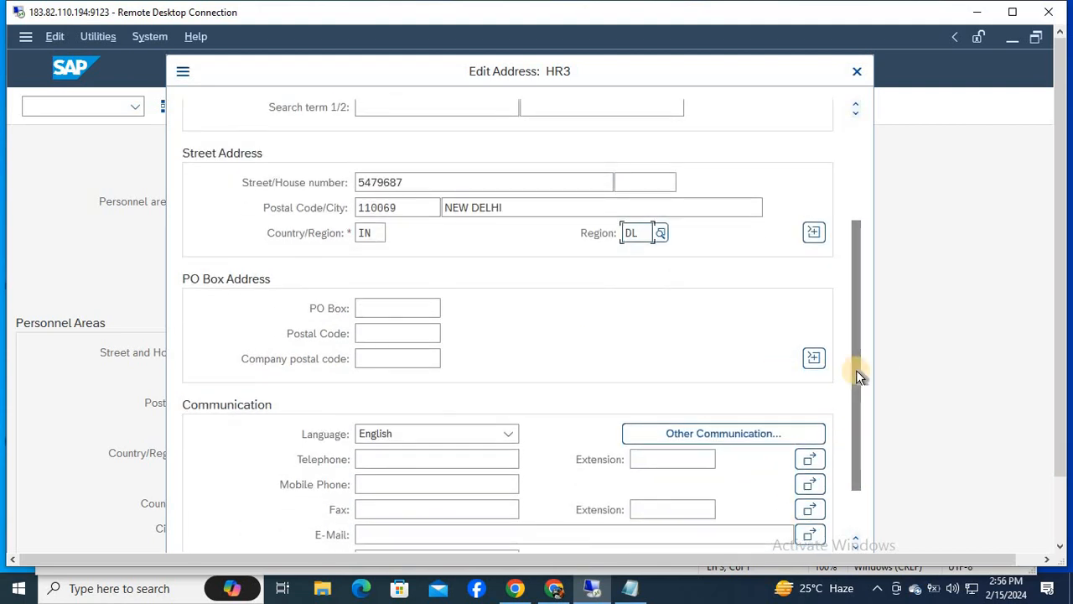
key(Return)
key(Return)
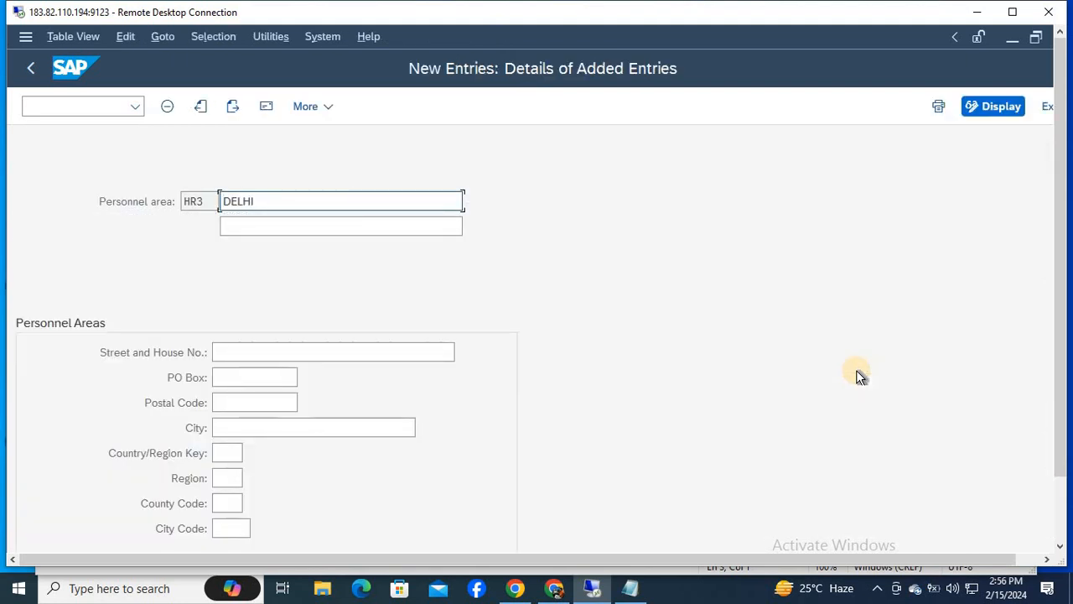
Go to the next blank new entry and fill in personnel area HR55 with text MUMBAI
double_click(208, 201)
key(Tab)
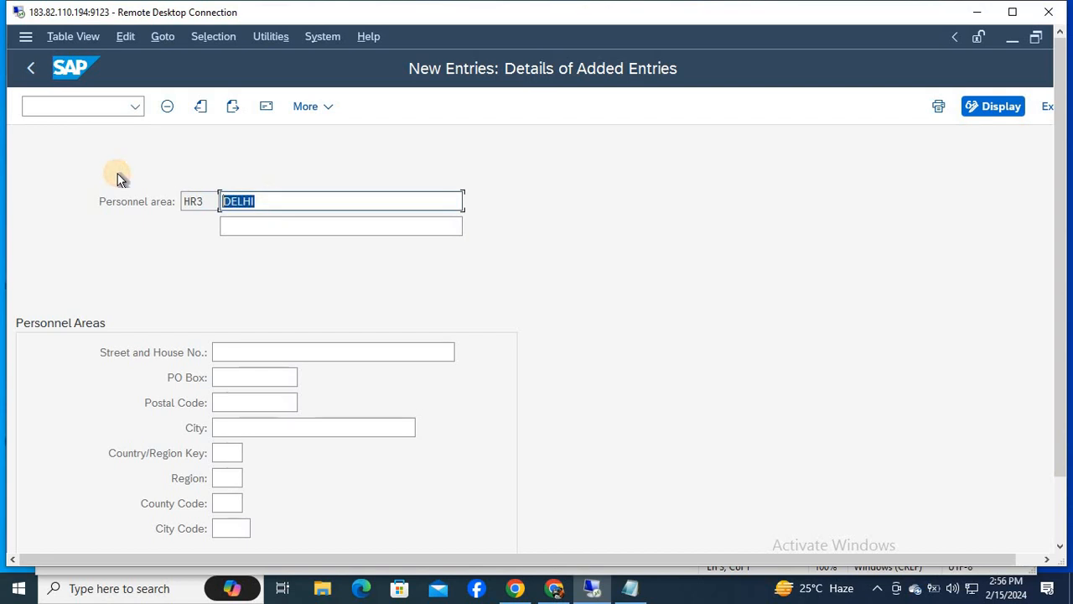
click(237, 107)
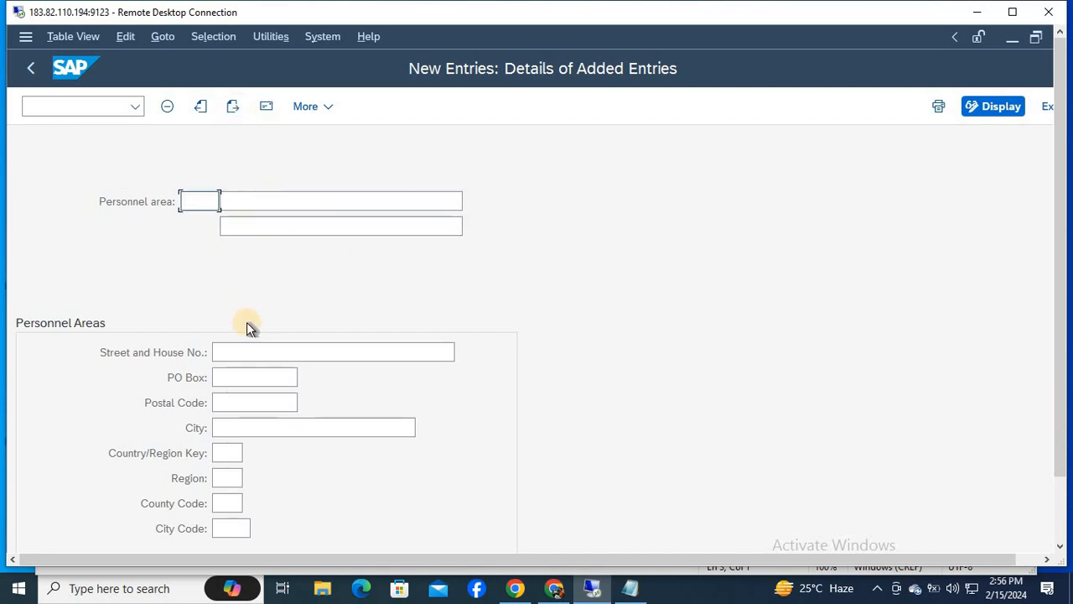
text(HR55)
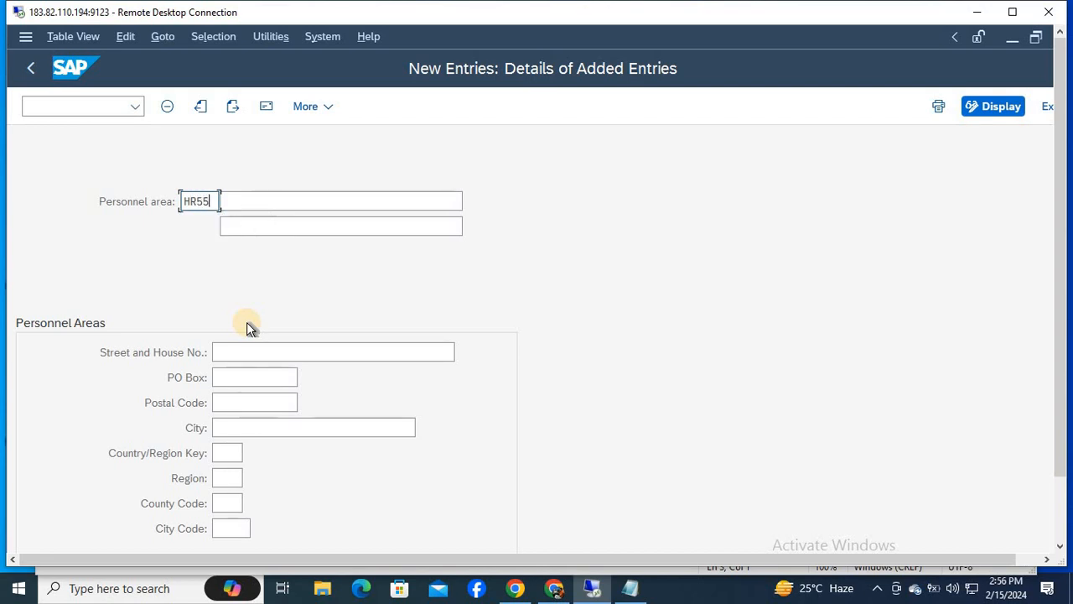
key(Tab)
text(MUMBAI)
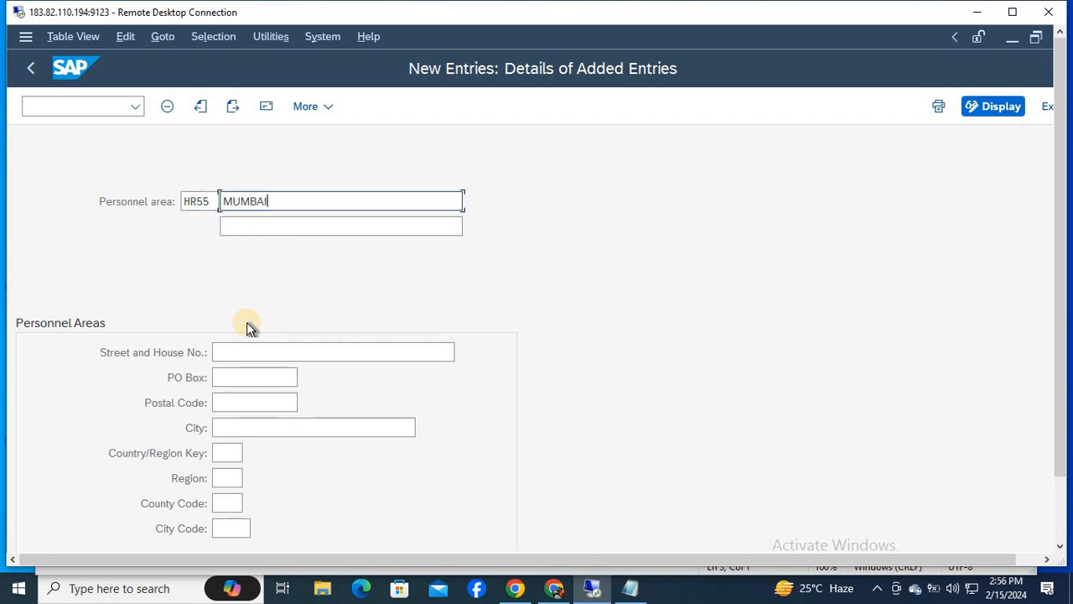
key(Tab)
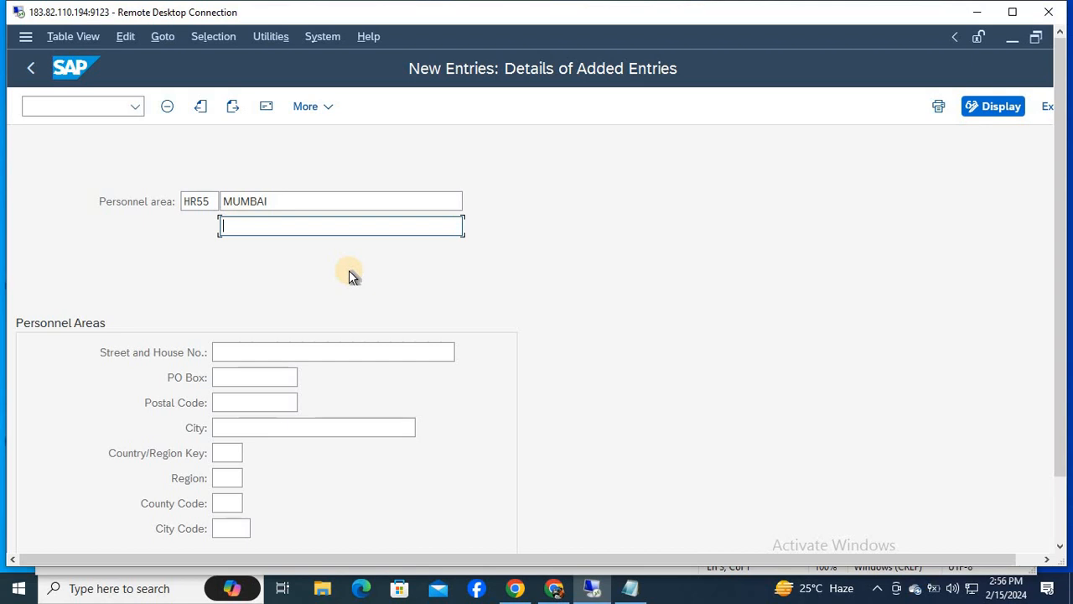
Complete the HR55 address with title Company, name HR55 PVT.LTD and country IN, and confirm it
key(Return)
click(458, 161)
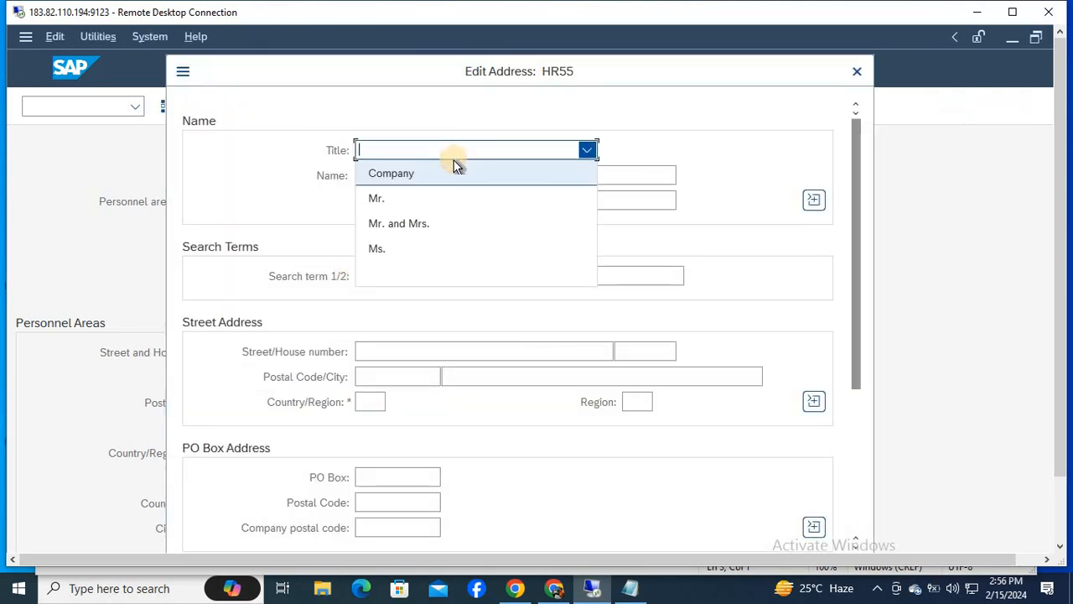
click(441, 172)
click(399, 183)
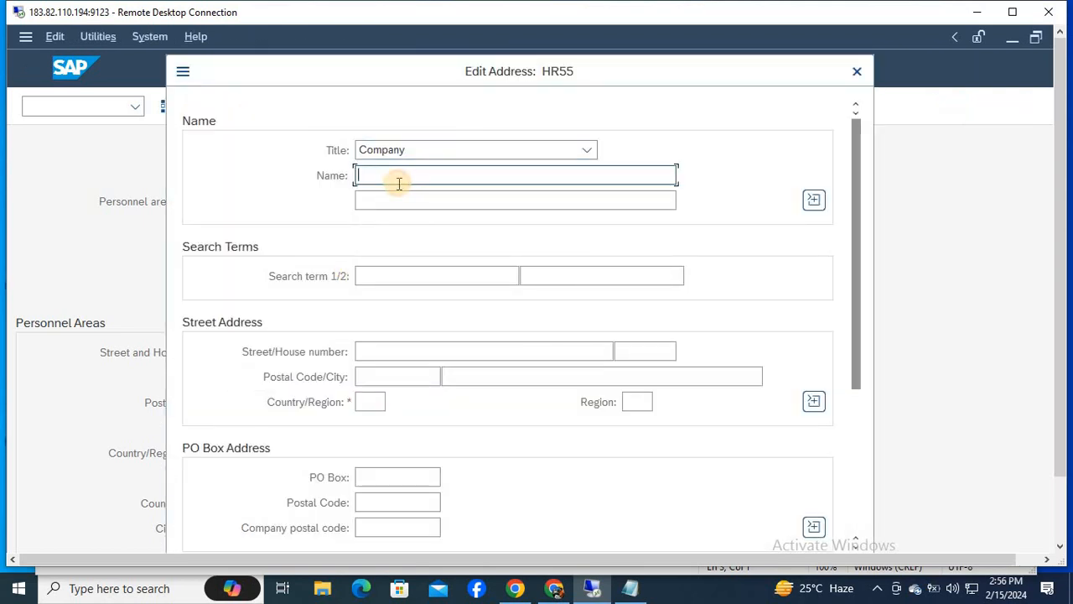
text(HR)
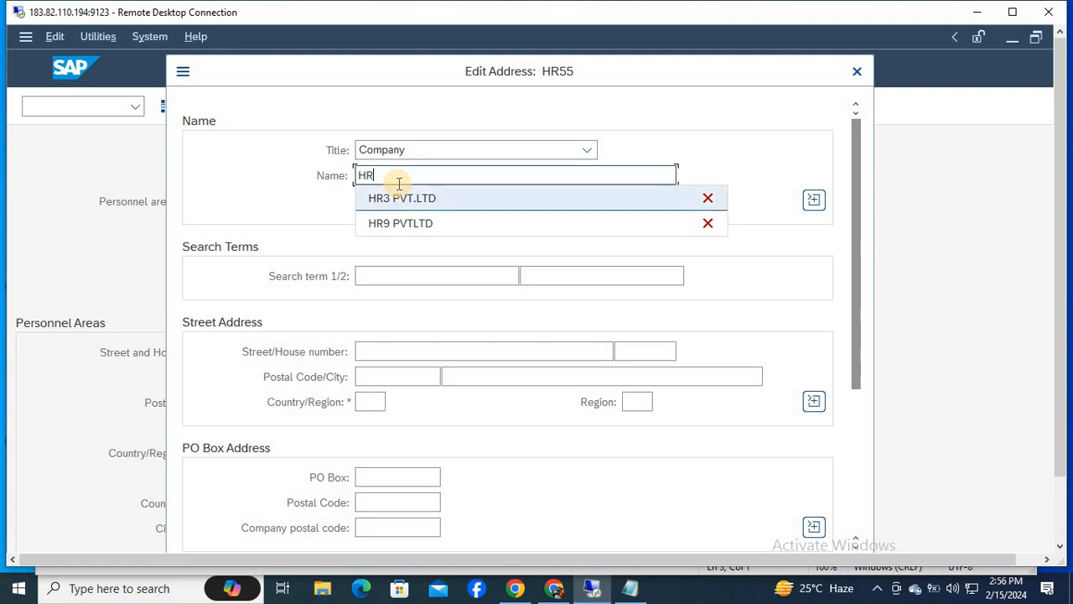
text(55)
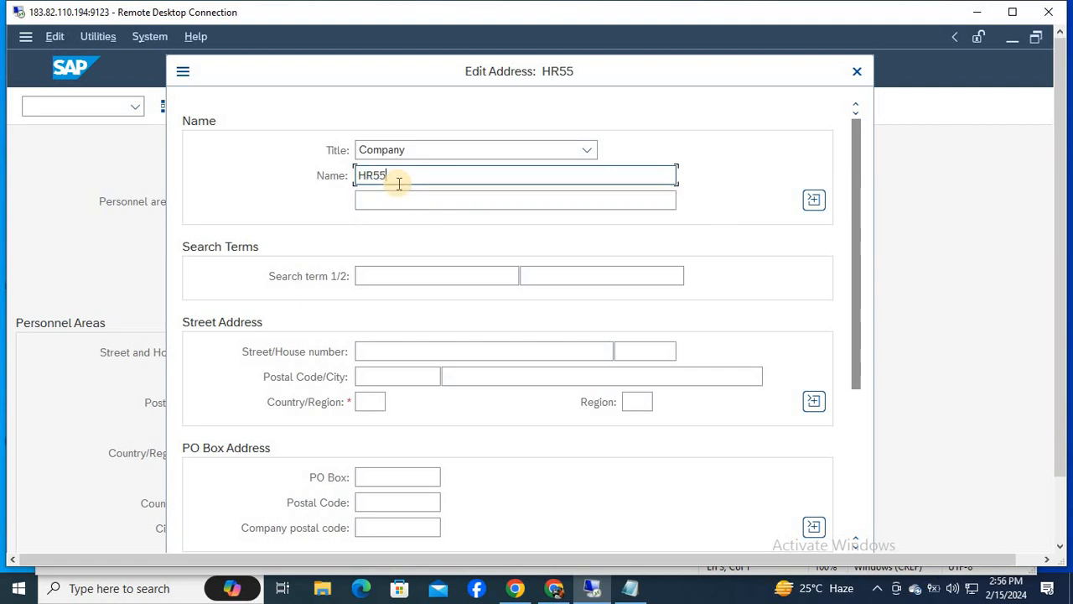
text( PVT.LTD)
click(361, 404)
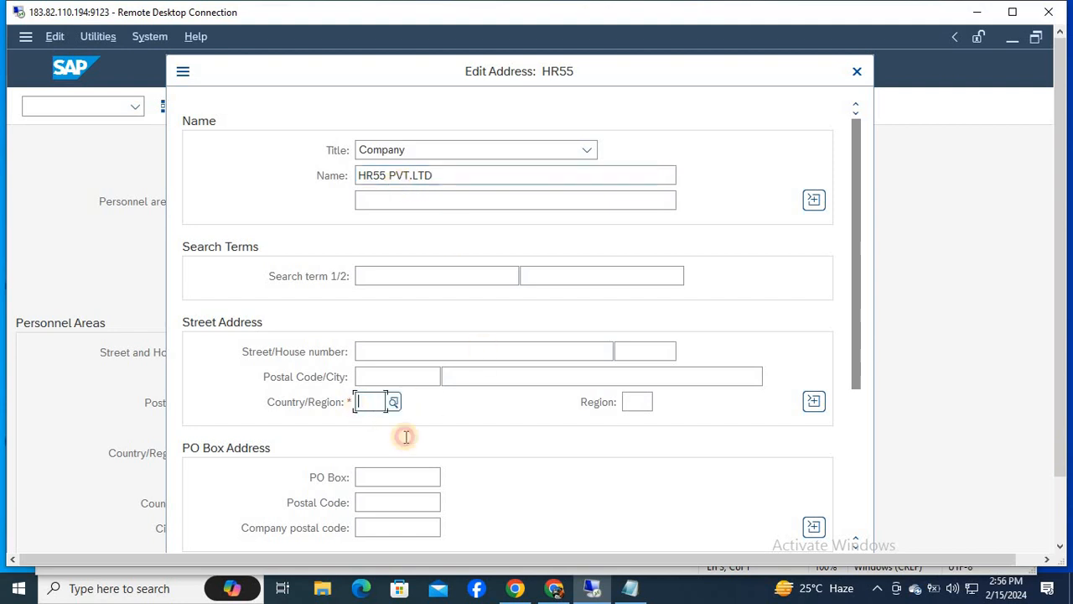
text(IN)
key(Return)
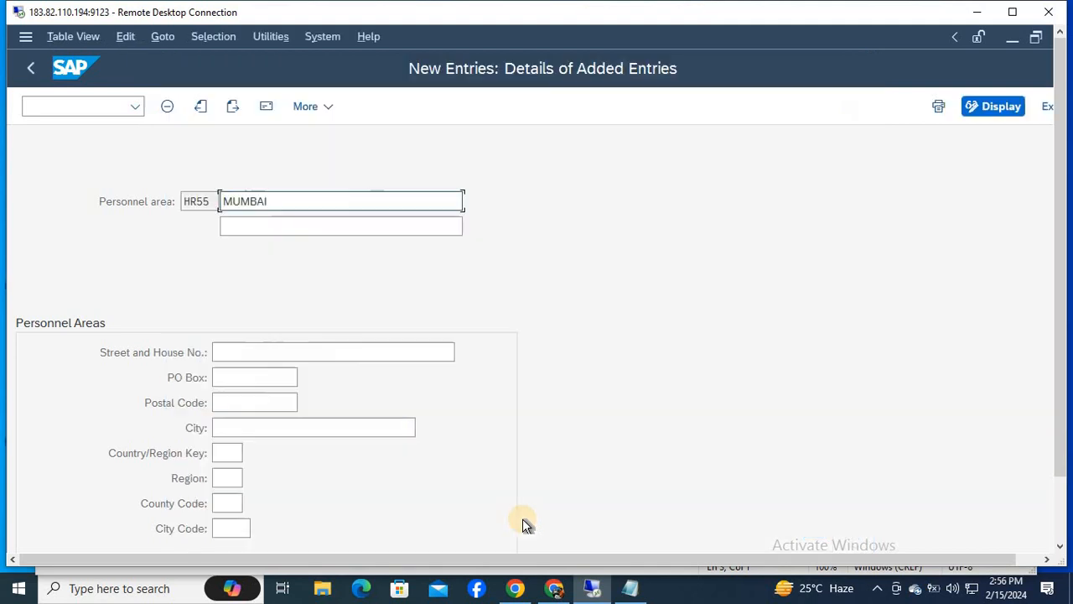
In the overview of added entries, enter the second name JRD PVT.LTD for HR3 and JRM PVT.LTD for HR55
key(F3)
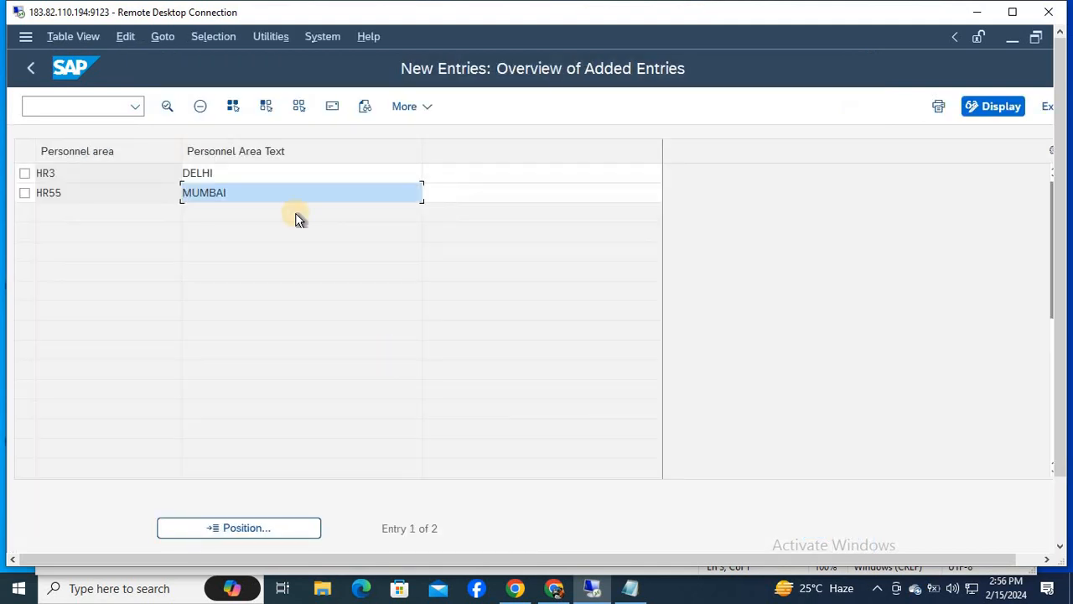
click(472, 172)
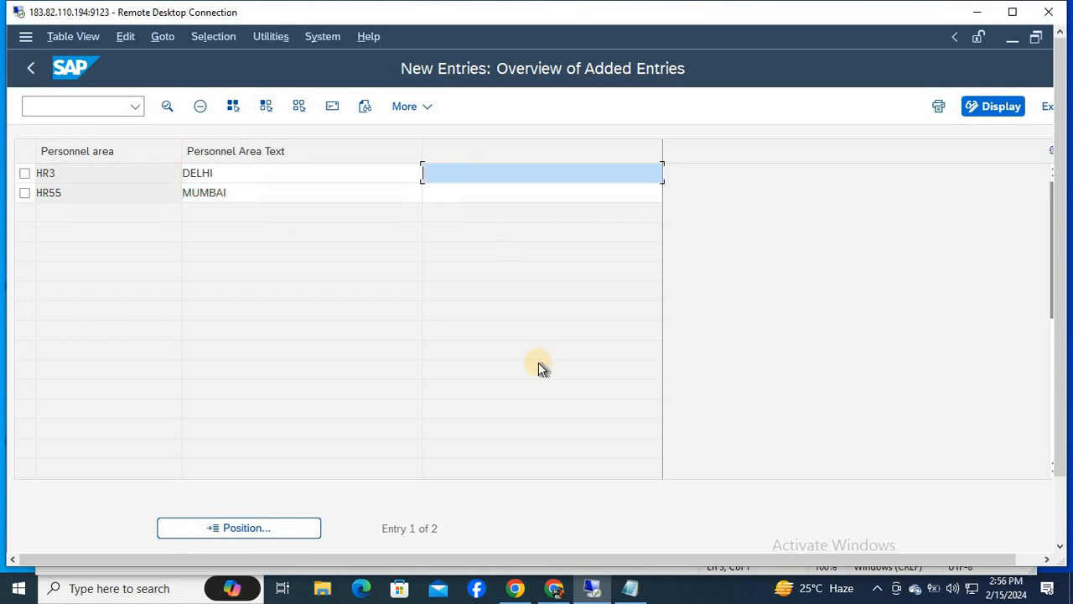
text(RRD PVT.LTD)
key(Down)
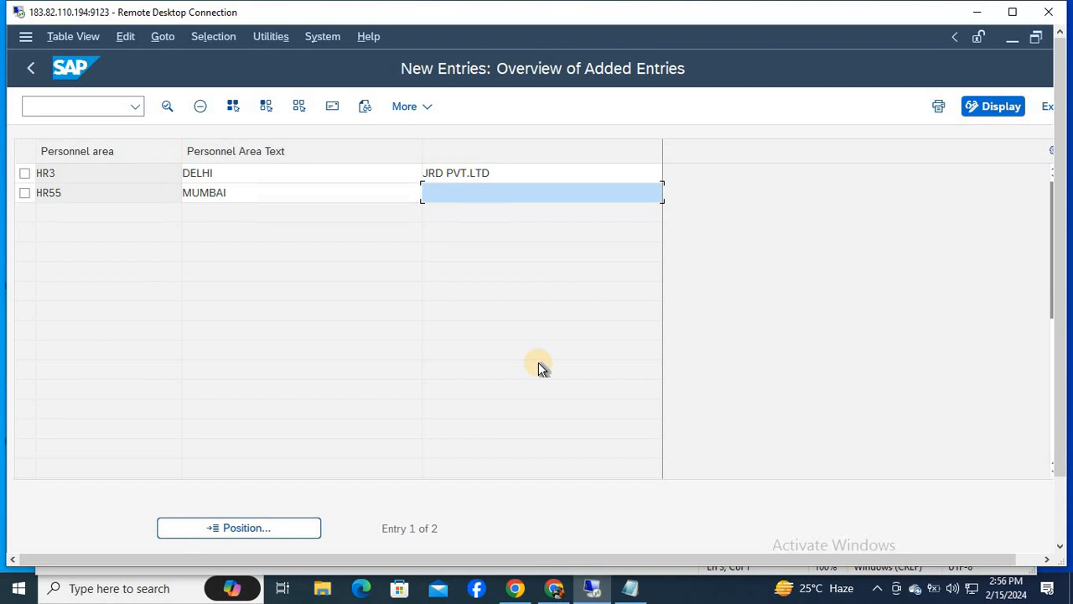
text(R)
key(BackSpace)
text(JRM PVT.LTD)
key(Up)
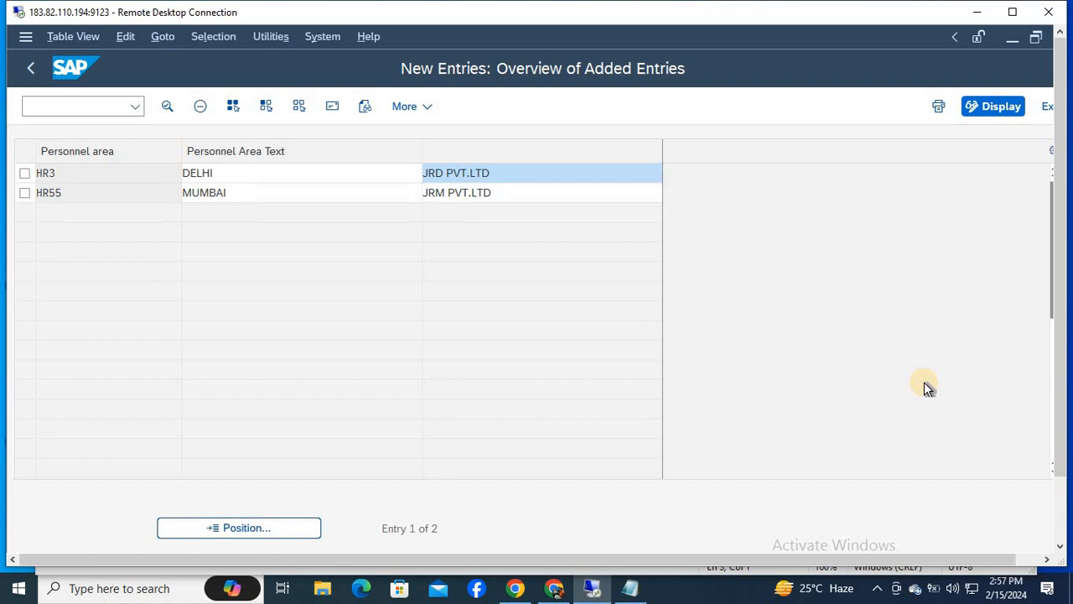
Return to the IMG and open the Maintain external personnel subareas activity for personnel area HR3
key(F3)
key(F3)
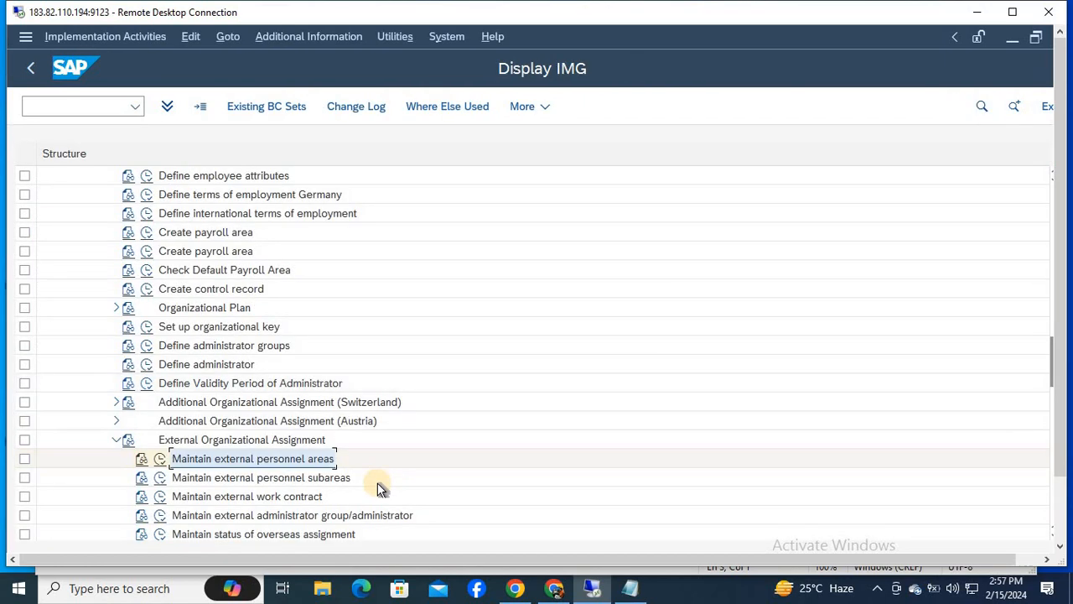
click(294, 480)
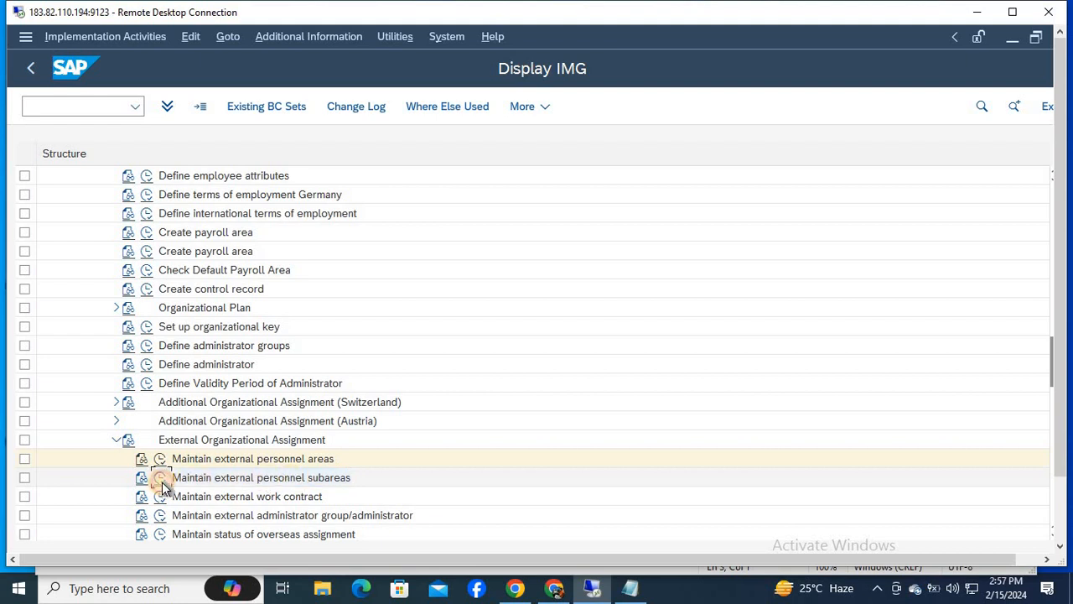
click(161, 458)
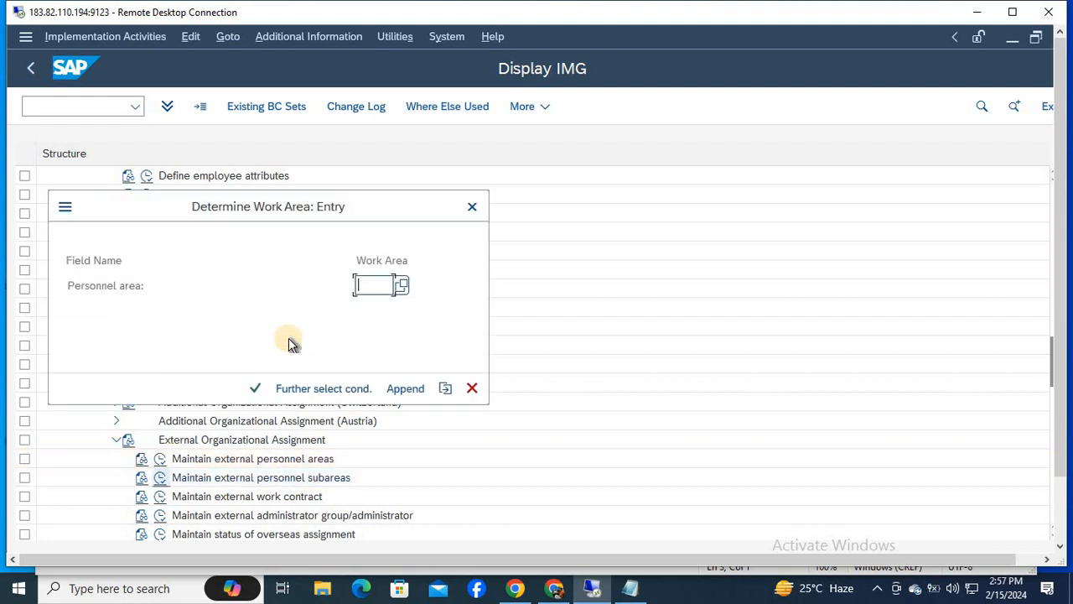
text(HR3)
key(Return)
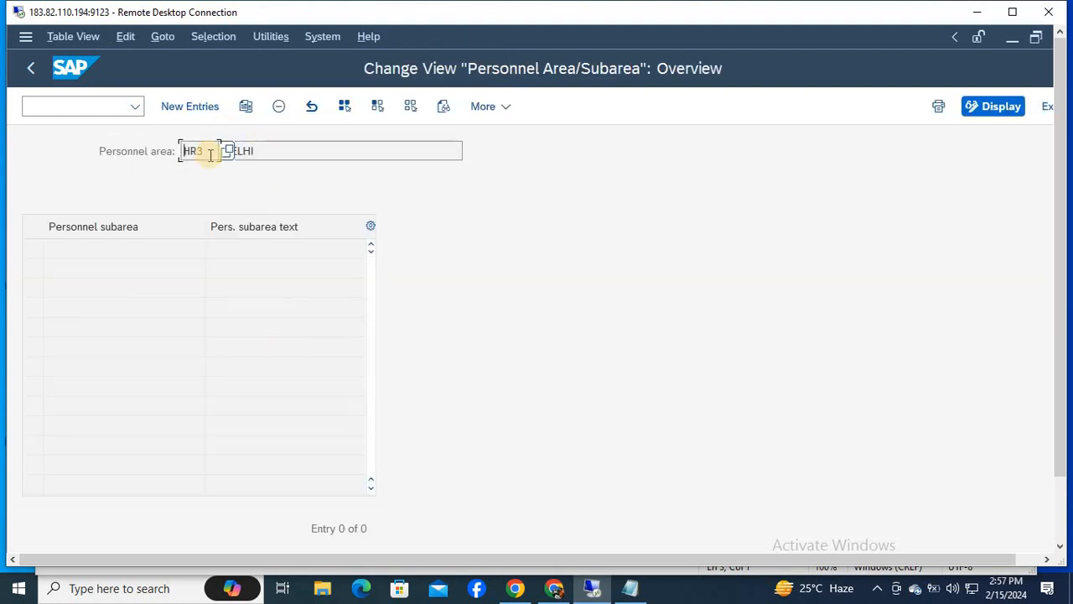
Start new entries for personnel area HR3 and enter the subarea texts SAKET, KHANPUR and SOUTH EX
click(193, 107)
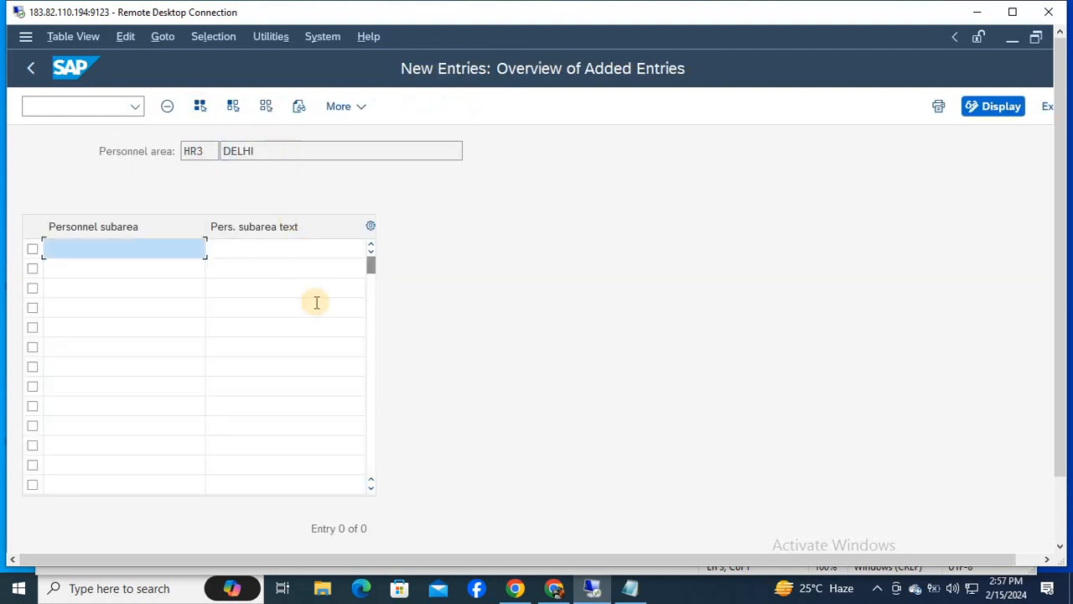
key(Tab)
text(SAKET)
key(Tab)
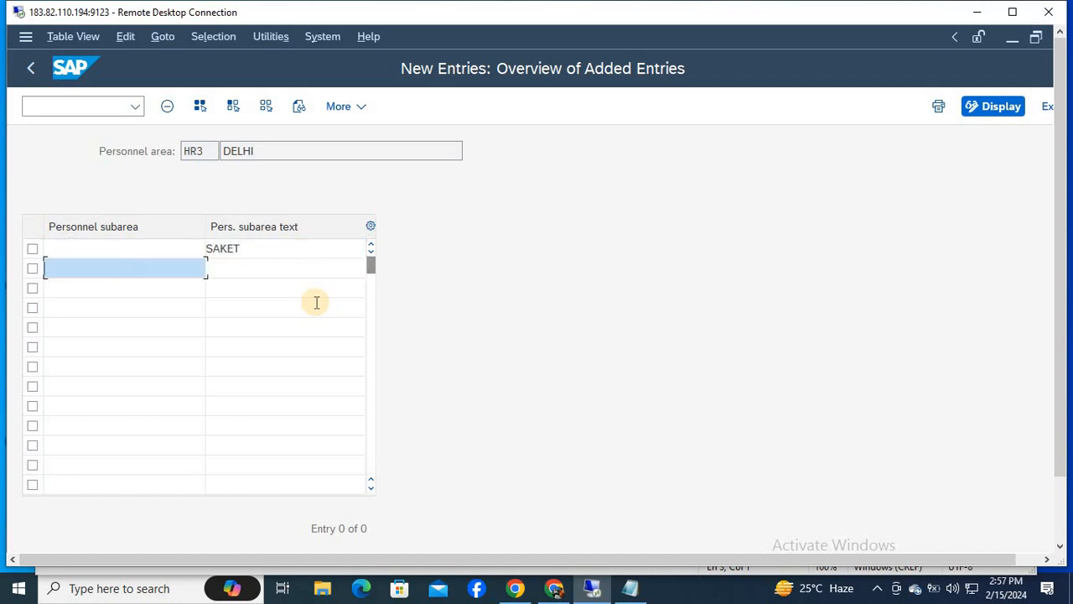
key(Tab)
text(KHANPUR)
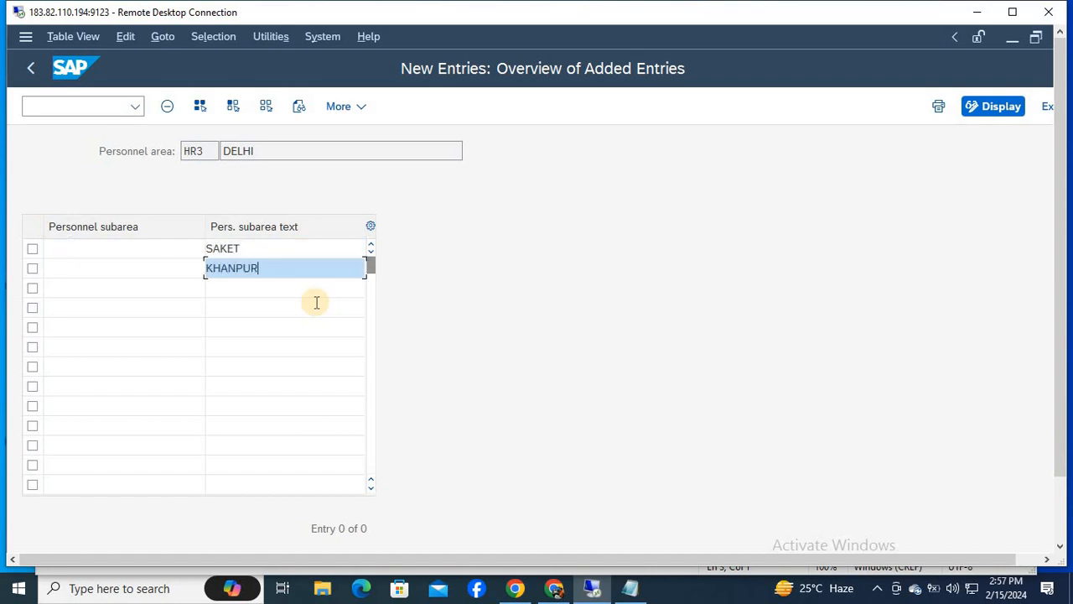
key(Tab)
key(Tab)
text(SOUT)
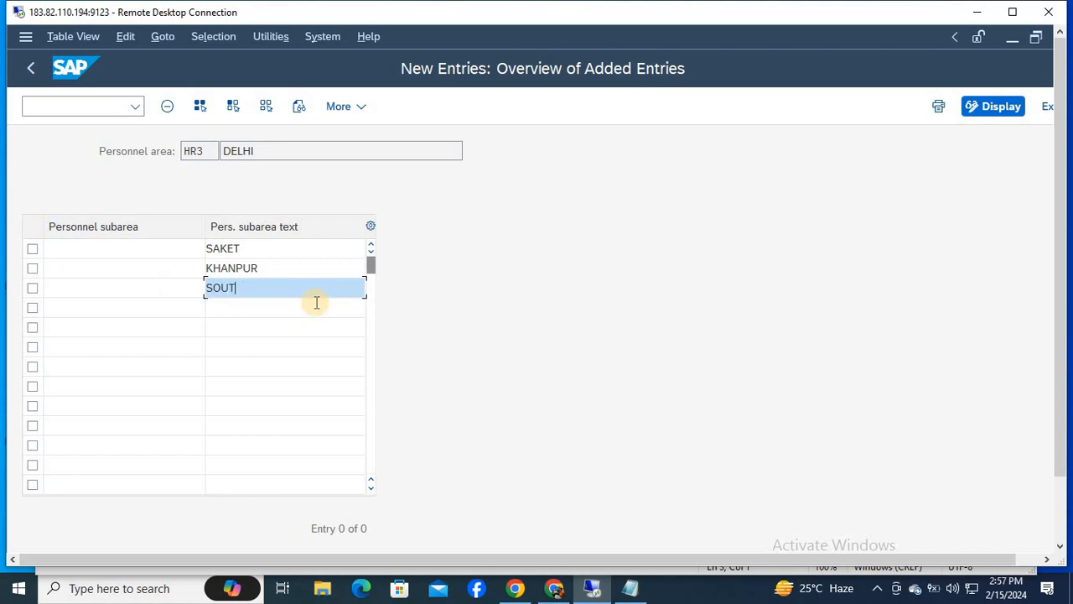
text(H EX)
key(Tab)
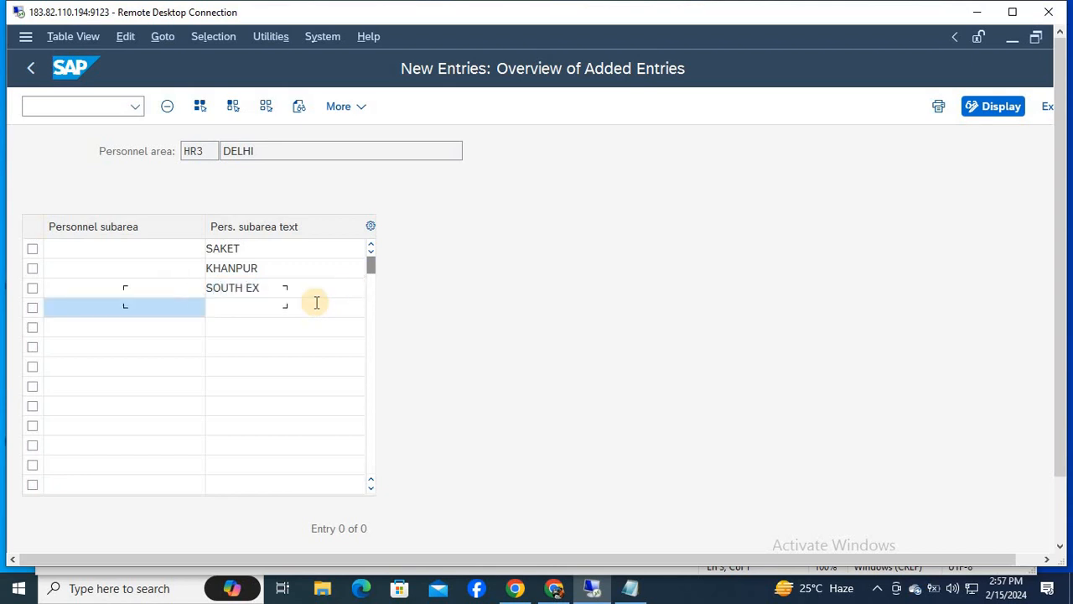
Assign personnel subarea codes HR31 to SAKET, HR32 to KHANPUR and HR34 to SOUTH EX, and confirm the entries
click(167, 251)
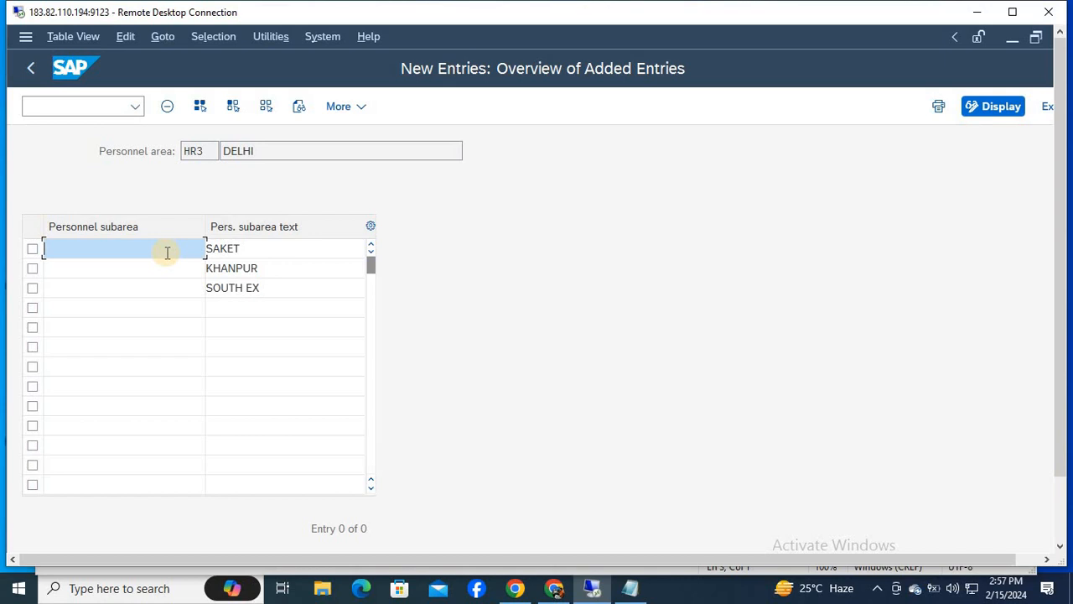
text(HR31)
key(Down)
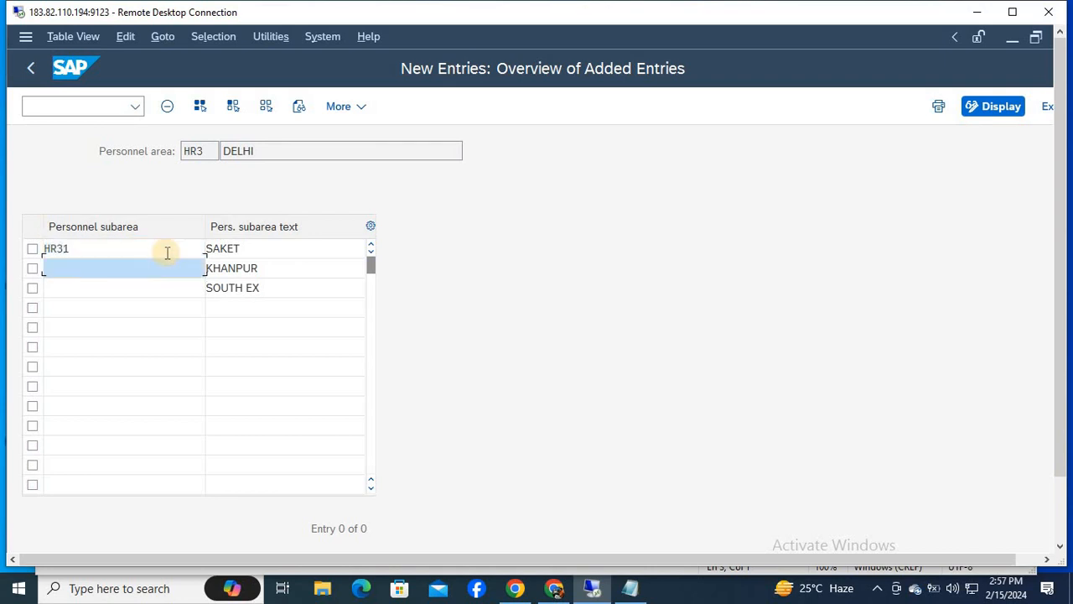
text(HR32)
key(Down)
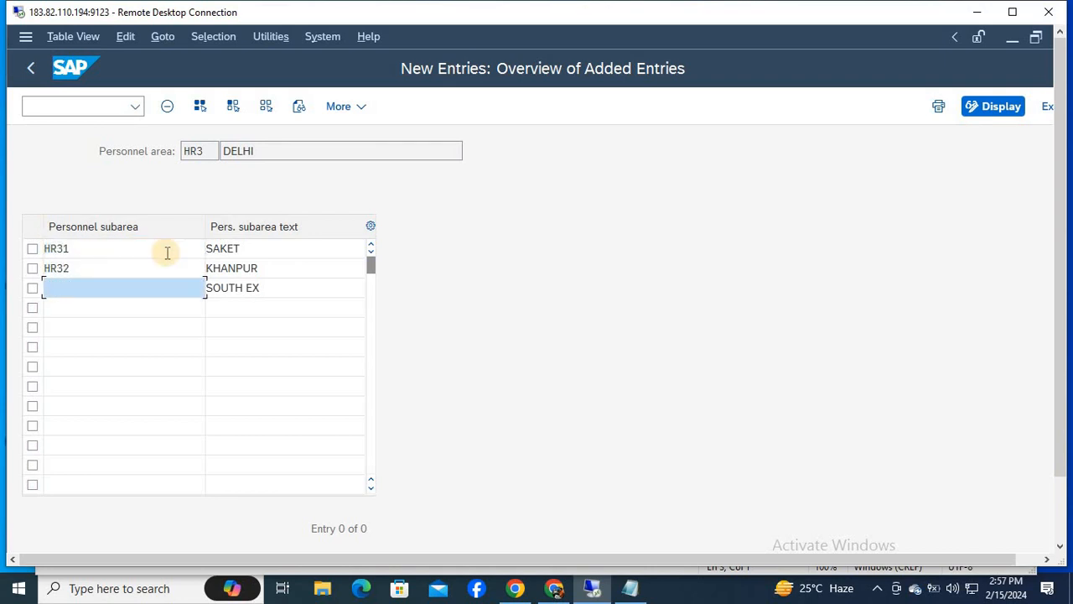
text(HR34)
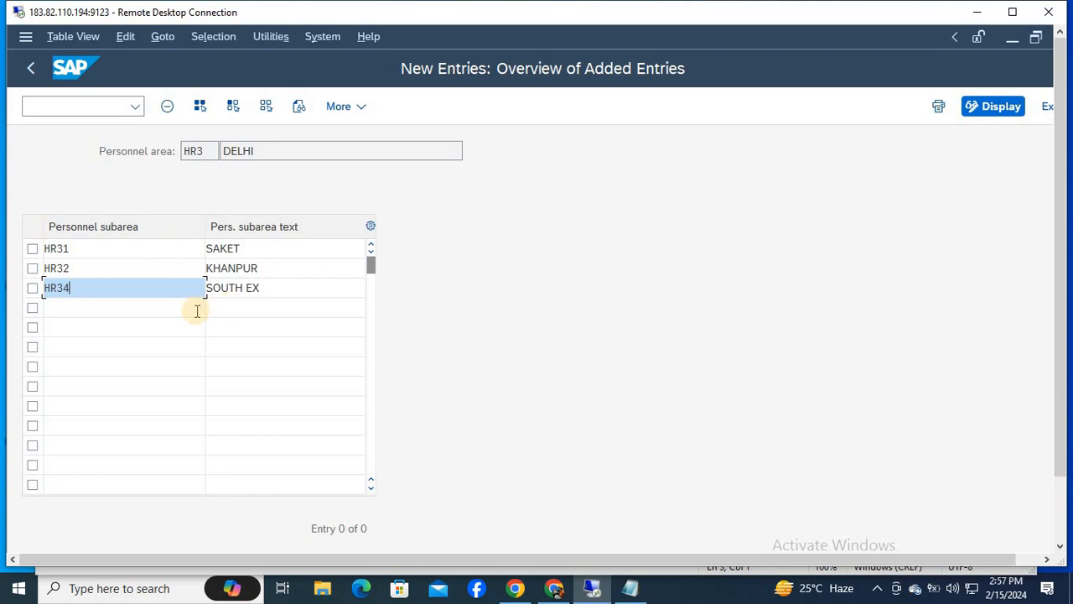
click(197, 311)
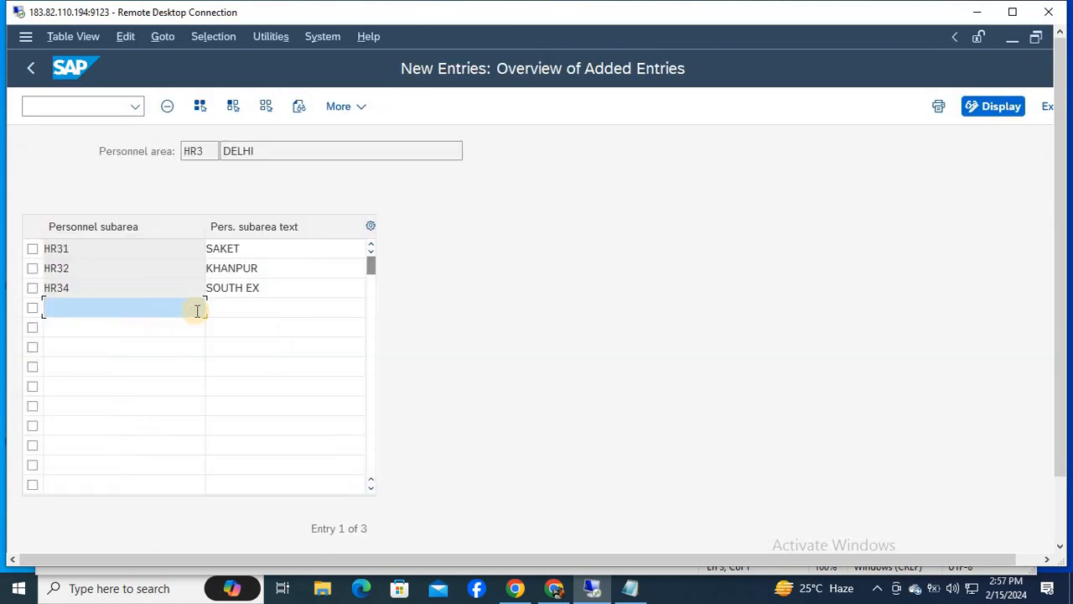
drag(263, 156, 172, 140)
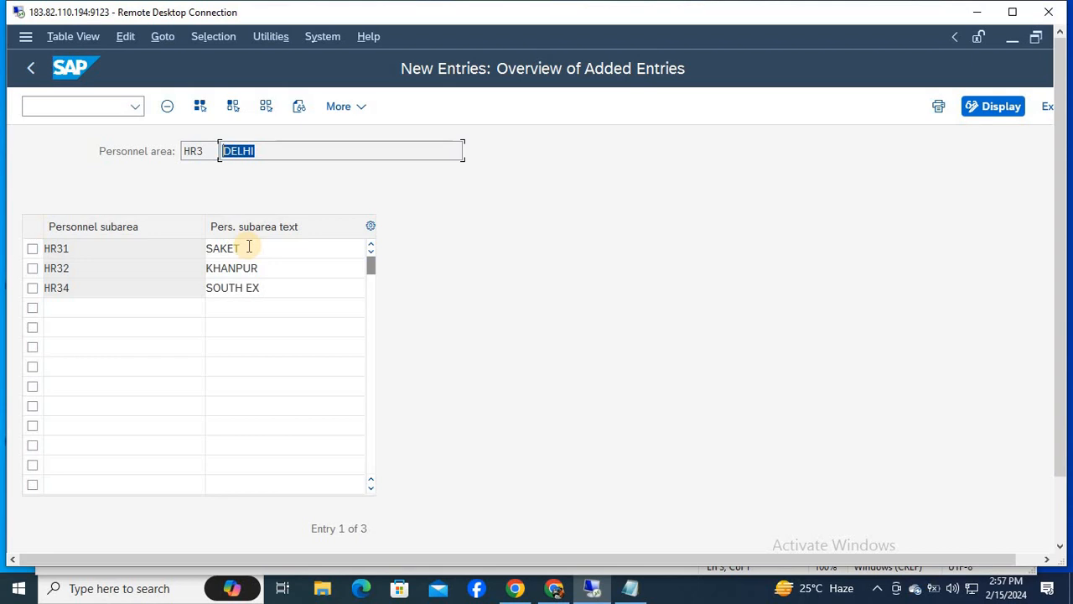
Leave the subarea entries for the IMG, begin the third line of the Notepad list with 3----, and switch back to SAP
key(F3)
key(F3)
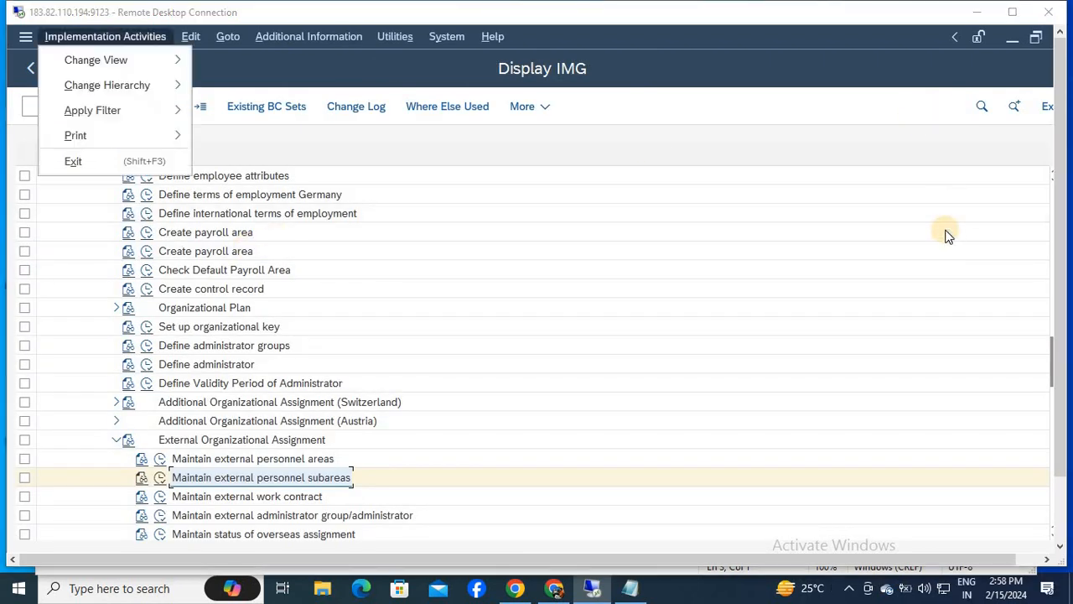
key(alt+Tab)
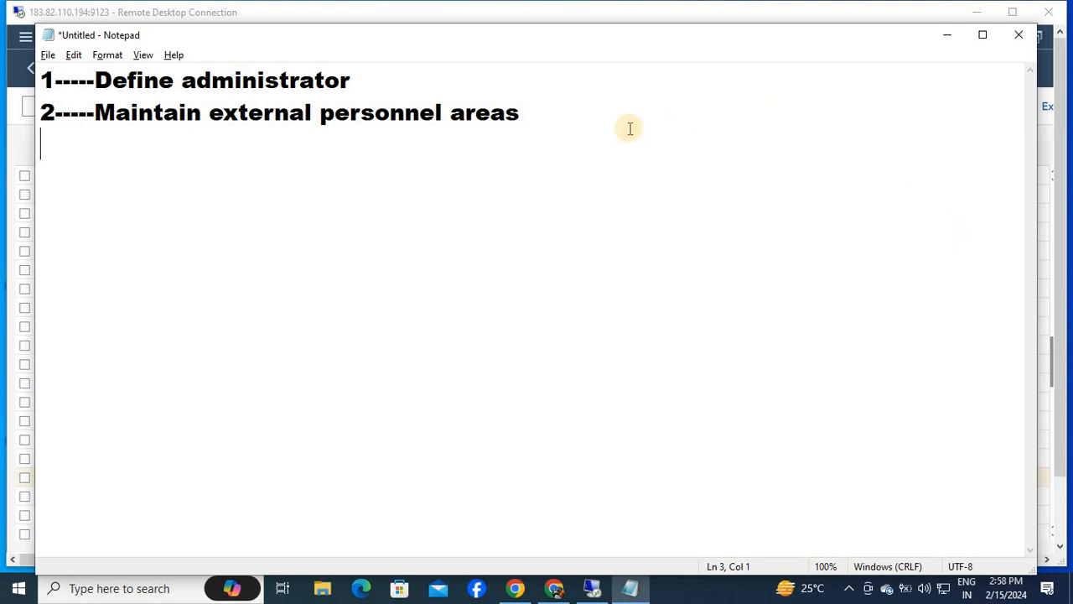
text(3----)
key(alt+Tab)
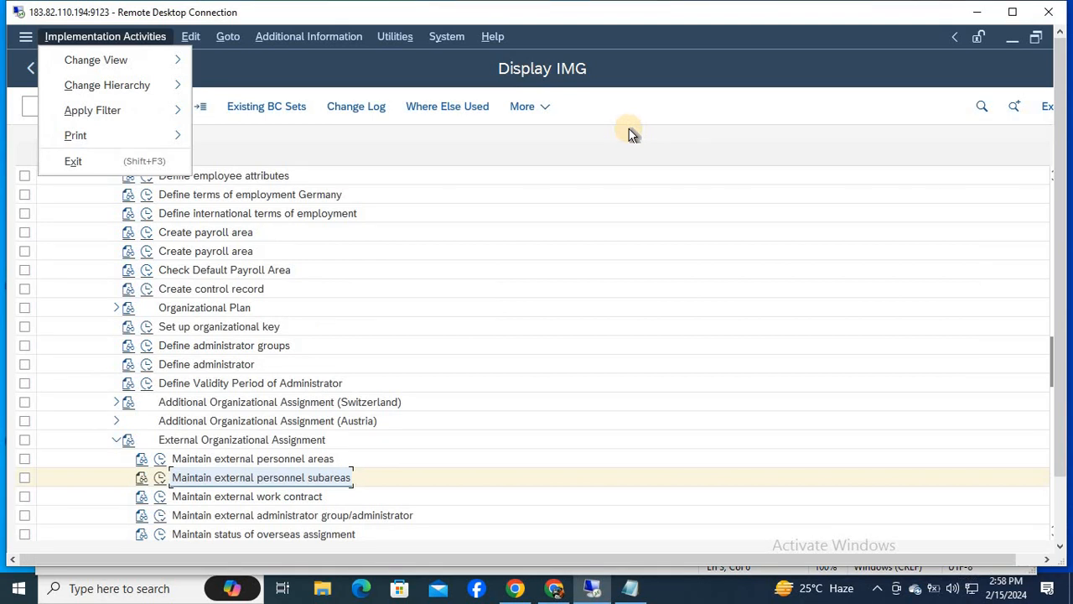
click(629, 129)
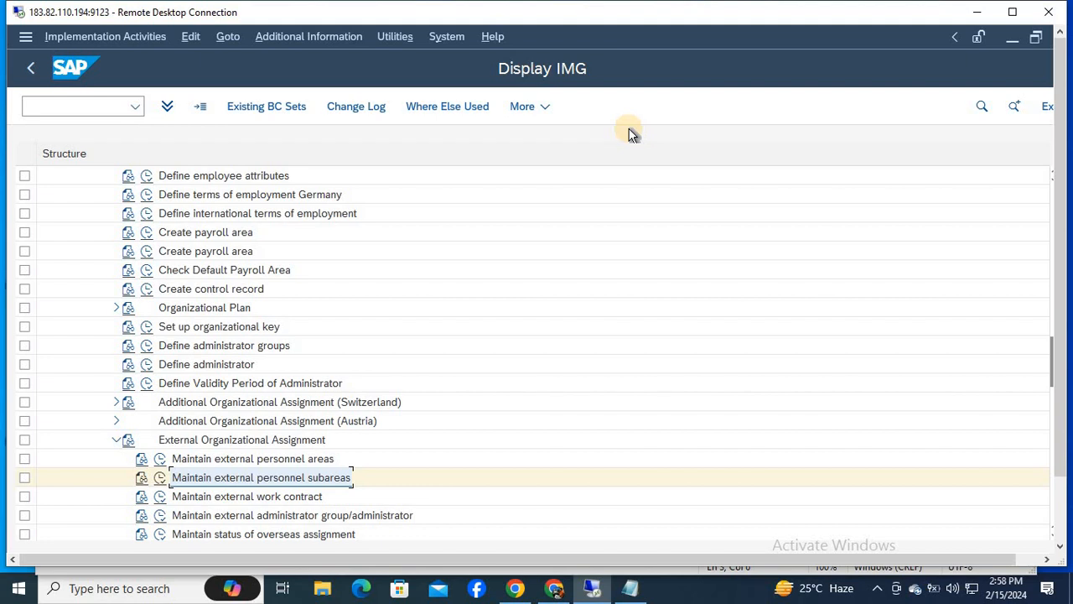
Collapse External Organizational Assignment and its parent nodes up to Organizational Data in the IMG structure
click(117, 444)
key(Up)
key(Up)
key(Up)
key(Up)
key(Up)
key(Up)
key(Up)
key(Up)
key(Up)
key(Up)
key(Up)
key(Up)
key(Up)
key(Up)
key(Up)
key(Up)
key(Up)
key(Up)
key(Up)
key(Up)
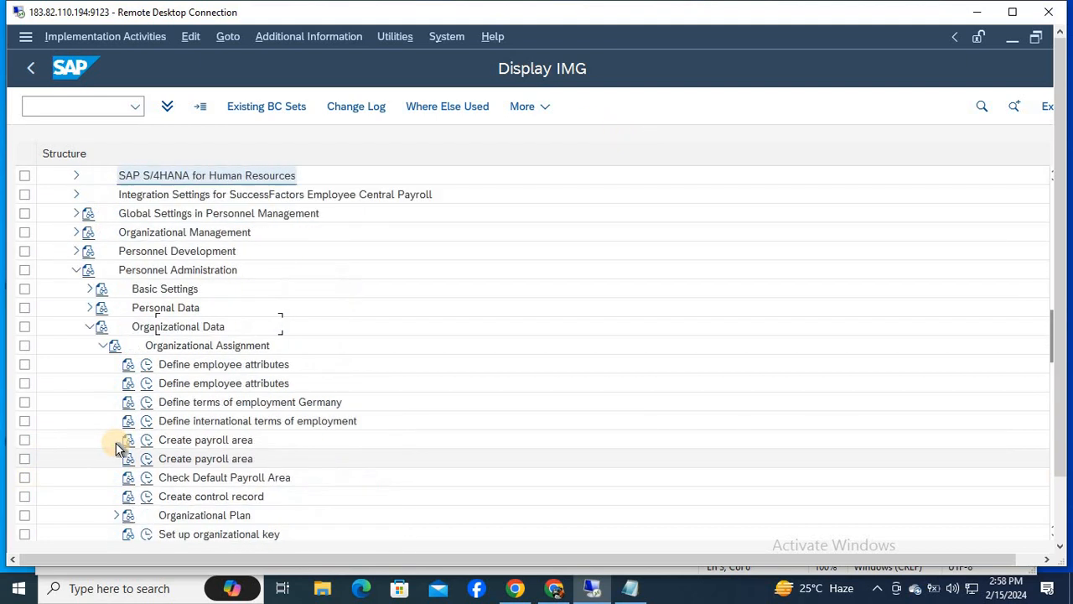
key(Down)
key(Down)
key(Down)
key(Down)
key(Down)
key(Down)
key(Down)
key(Down)
key(Down)
key(Down)
key(Down)
key(Down)
key(Down)
key(Down)
key(Down)
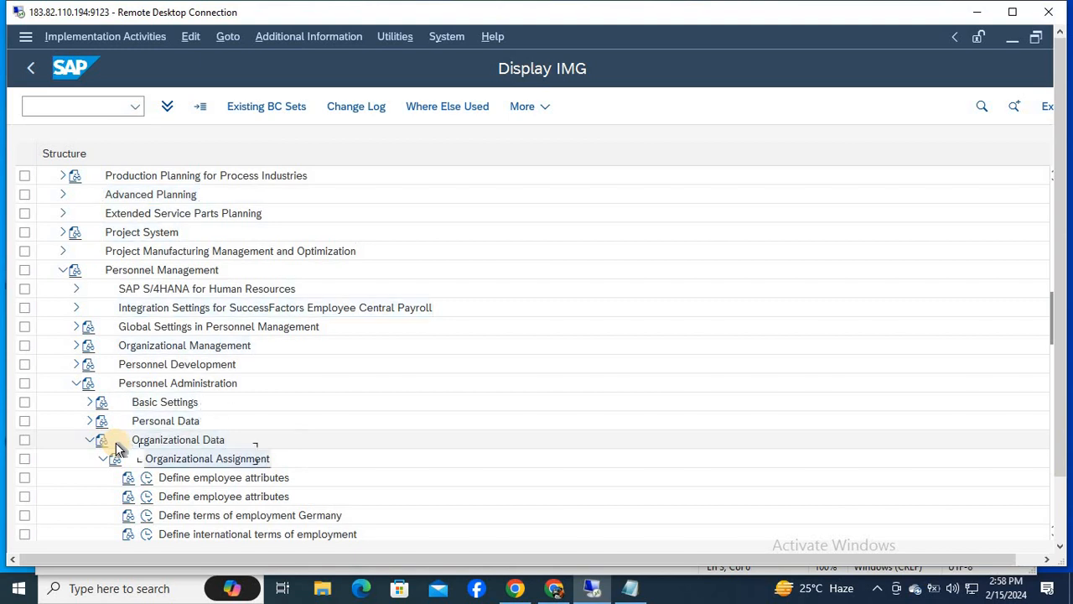
key(Left)
key(Left)
key(Left)
Collapse the Personnel Administration node under Personnel Management
key(Up)
key(Up)
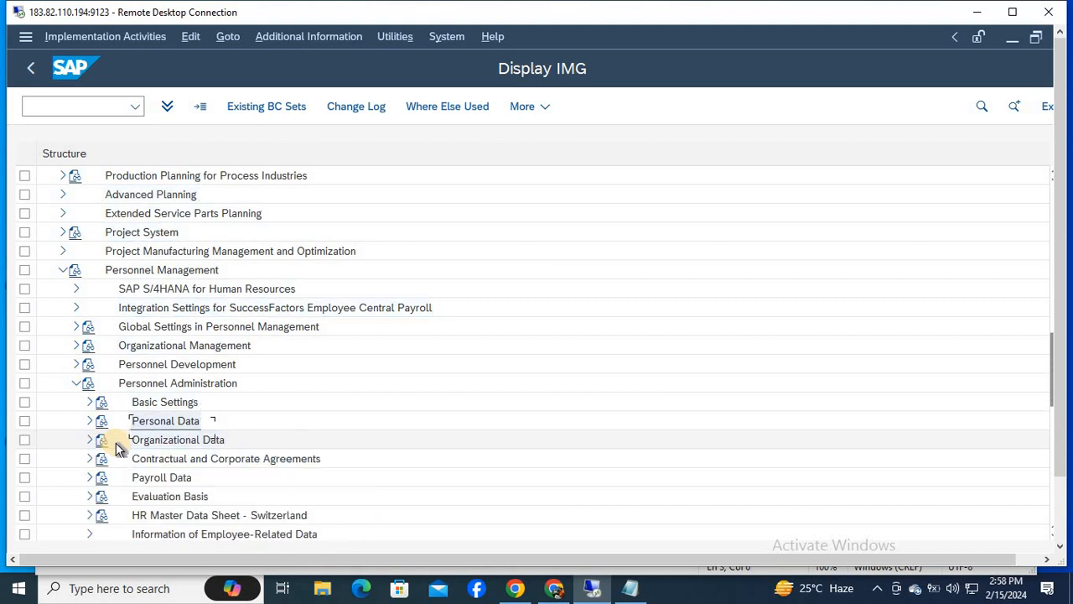
key(Up)
key(Down)
key(Down)
key(Down)
key(Down)
key(Down)
key(Down)
key(Down)
key(Down)
key(Down)
key(Down)
key(Down)
key(Down)
key(Down)
key(Down)
key(Down)
key(Down)
key(Down)
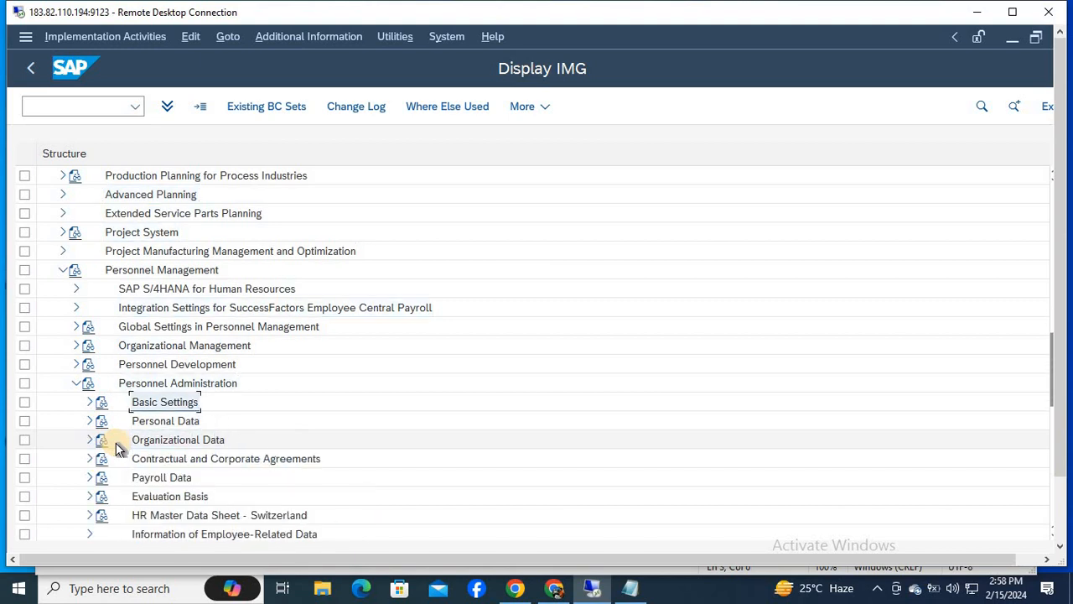
key(Up)
key(Up)
key(Up)
key(Up)
key(Up)
key(Up)
key(Up)
key(Up)
key(Up)
key(Up)
key(Up)
key(Up)
key(Up)
key(Up)
key(Up)
key(Up)
key(Up)
key(Up)
key(Up)
key(Up)
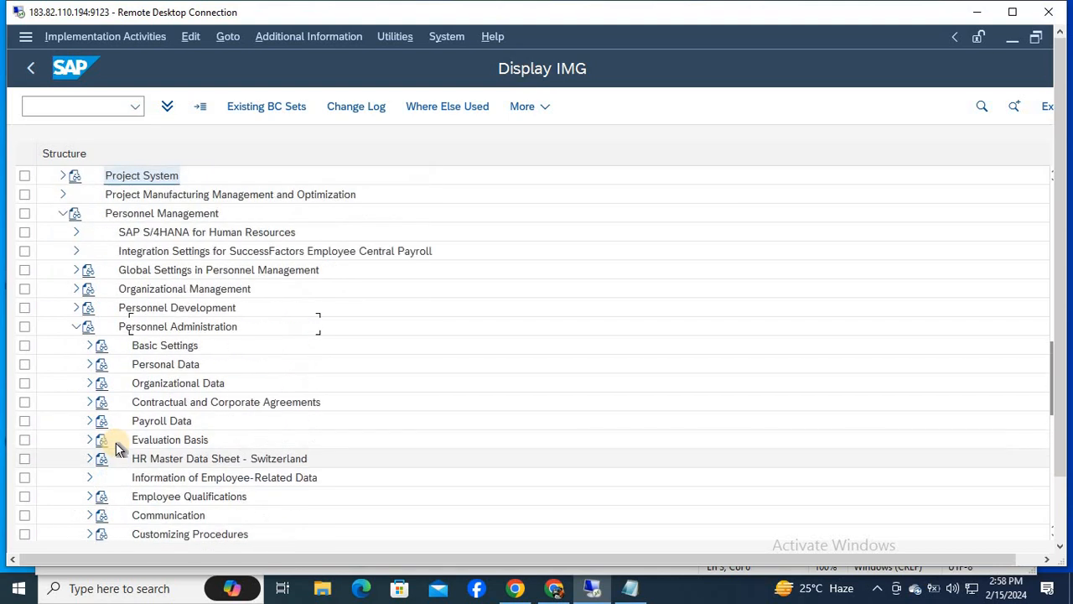
key(Down)
key(Down)
key(Down)
key(Down)
key(Down)
key(Down)
key(Down)
key(Down)
key(Down)
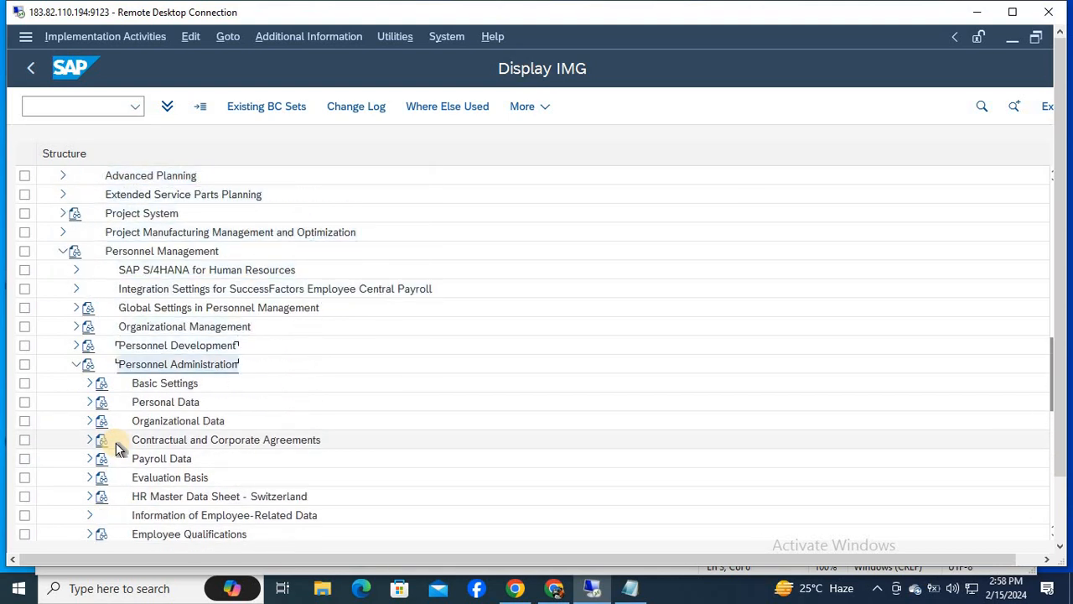
key(Left)
Look through the nodes under Personnel Management and the main IMG nodes around it
key(Down)
key(Down)
key(Down)
key(Down)
key(Down)
key(Down)
key(Down)
key(Down)
key(Down)
key(Down)
key(Down)
key(Down)
key(Down)
key(Down)
key(Down)
key(Down)
key(Down)
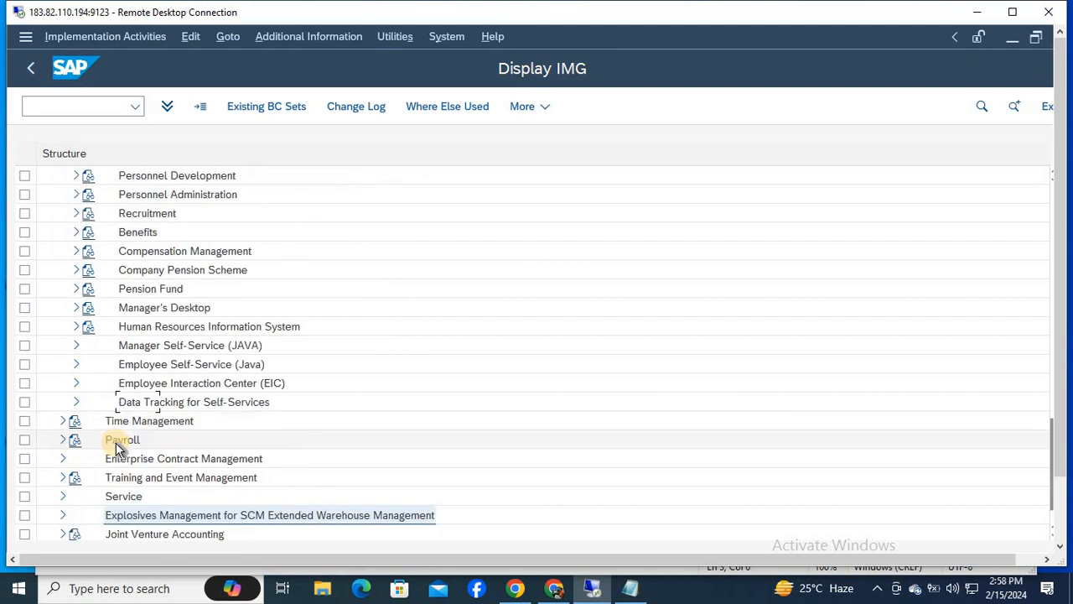
key(Up)
key(Up)
key(Up)
key(Up)
key(Up)
key(Up)
key(Up)
key(Up)
key(Up)
key(Up)
key(Up)
key(Up)
key(Up)
key(Up)
key(Up)
key(Up)
key(Up)
key(Up)
key(Up)
key(Up)
key(Up)
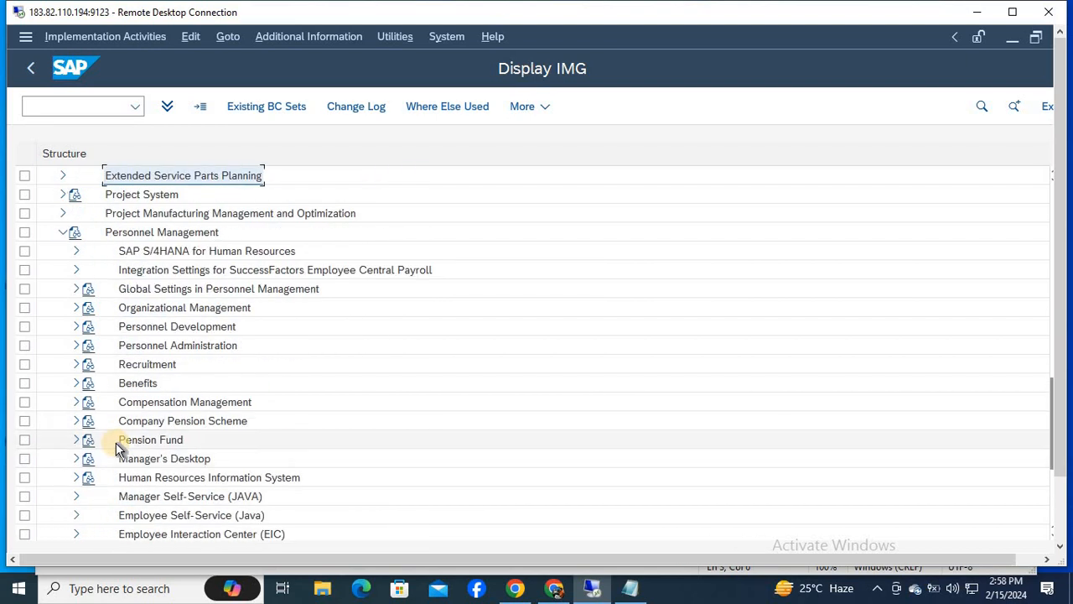
key(Down)
key(Down)
key(Down)
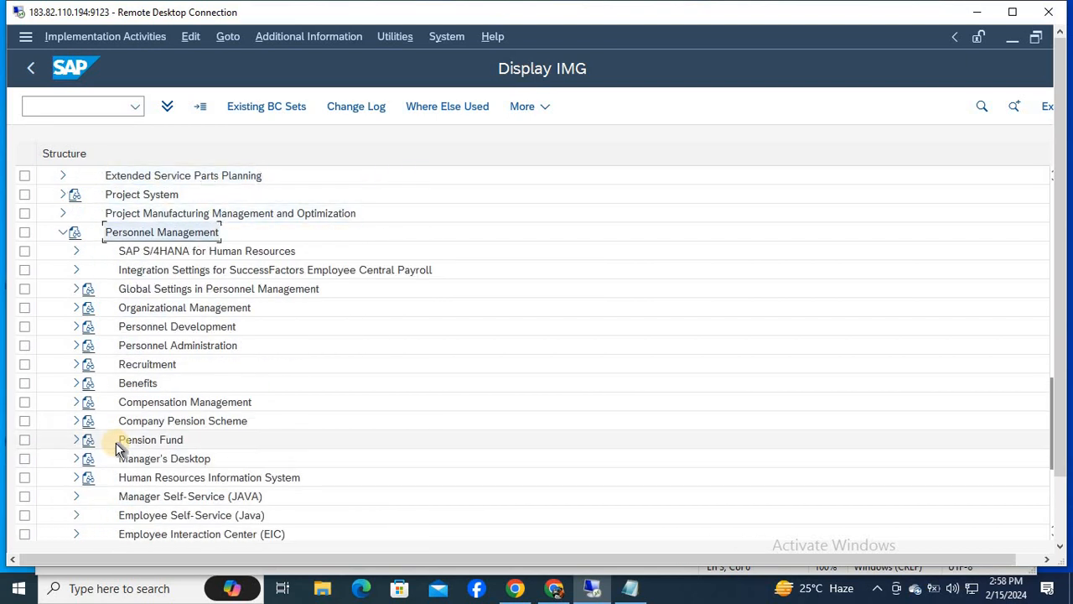
key(Down)
key(Down)
key(Down)
key(Down)
key(Down)
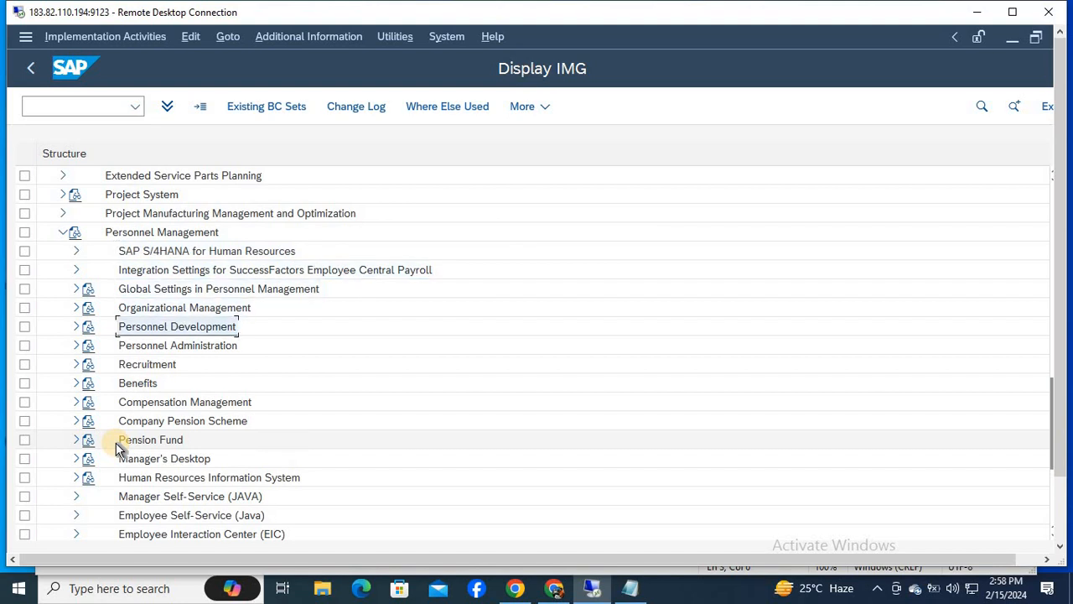
Expand Personnel Administration under Personnel Management and go to the Contractual and Corporate Agreements node
key(Down)
key(Right)
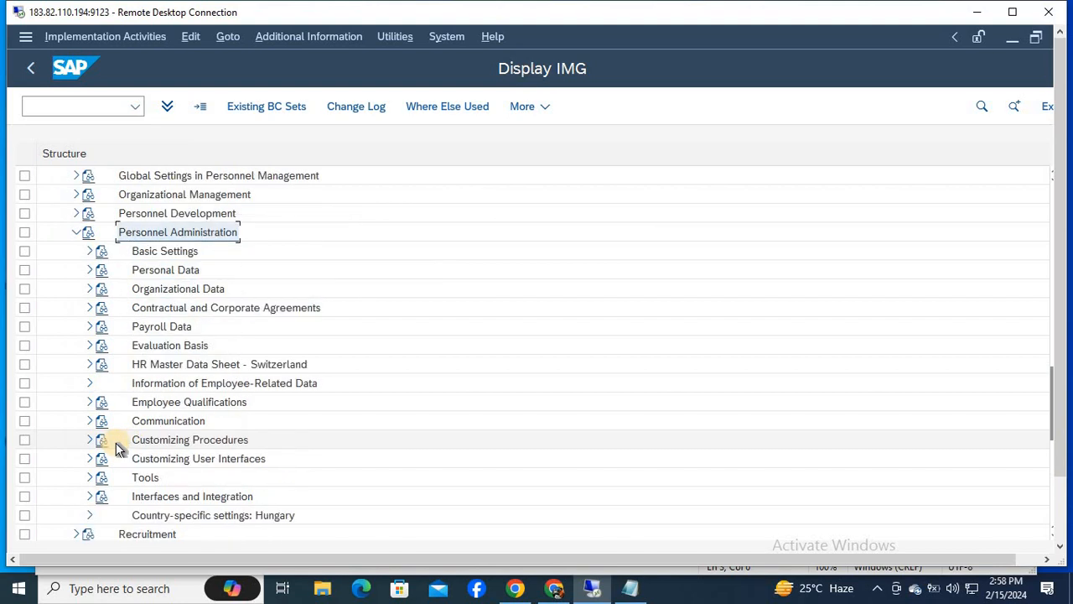
key(Down)
key(Down)
key(Down)
key(Down)
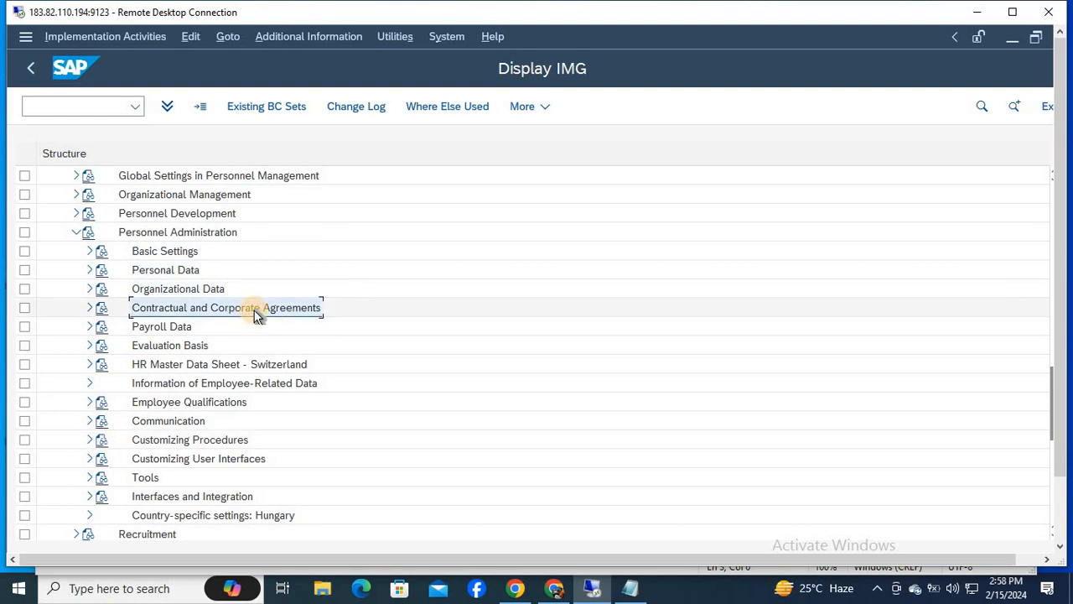
Look through the nodes above Contractual and Corporate Agreements, up past Personnel Management to Project System
key(Up)
key(Up)
key(Up)
key(Up)
key(Up)
key(Up)
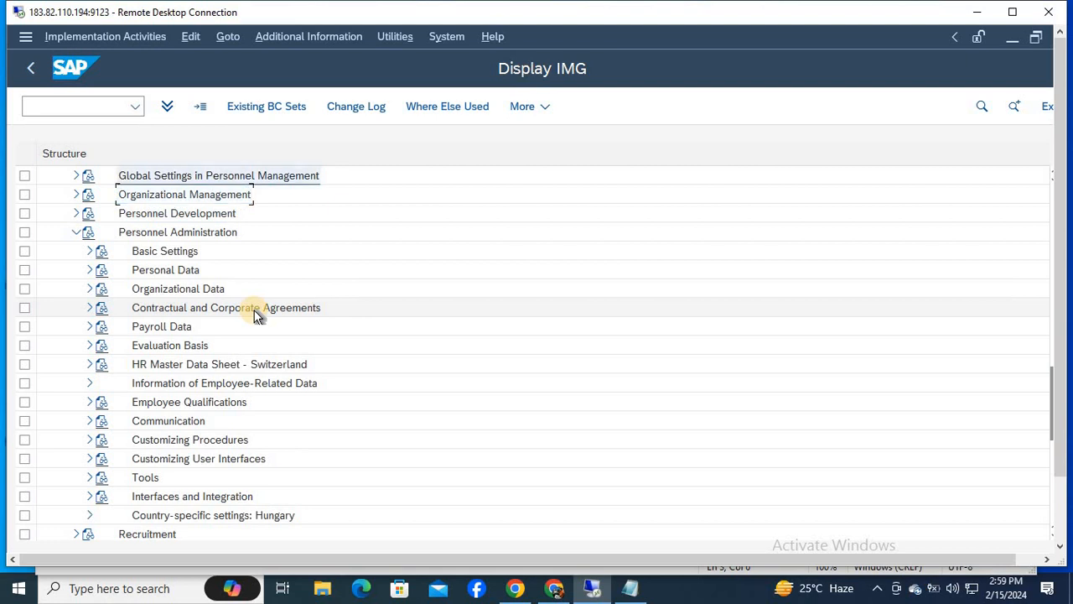
key(Up)
key(Up)
key(Up)
key(Up)
key(Up)
key(Up)
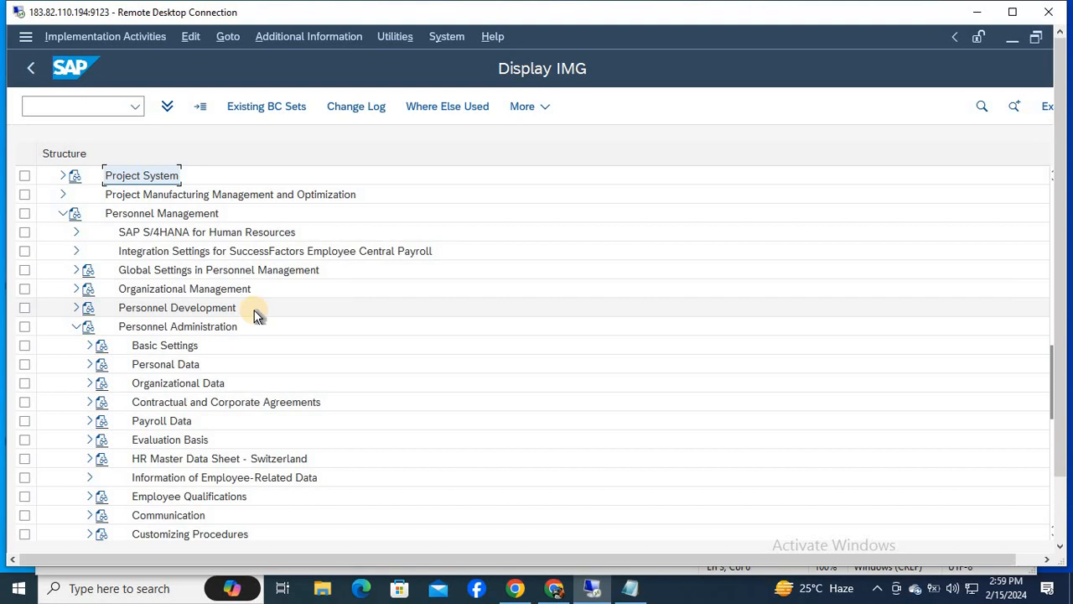
Expand Contractual and Corporate Agreements and its Contract Elements node, and select the Define contract types activity
click(280, 407)
double_click(279, 407)
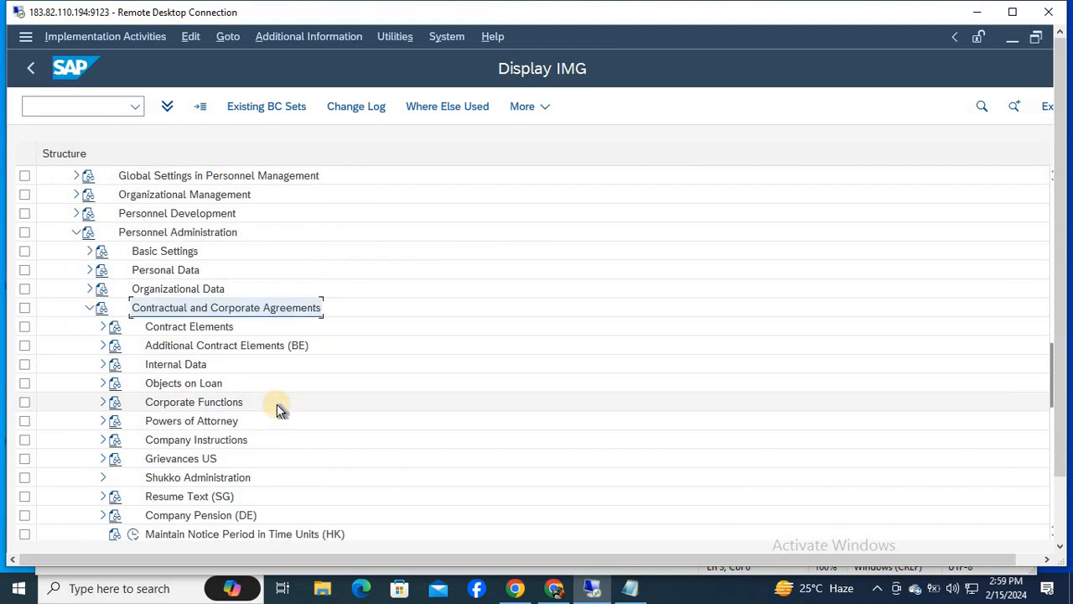
key(Down)
key(Right)
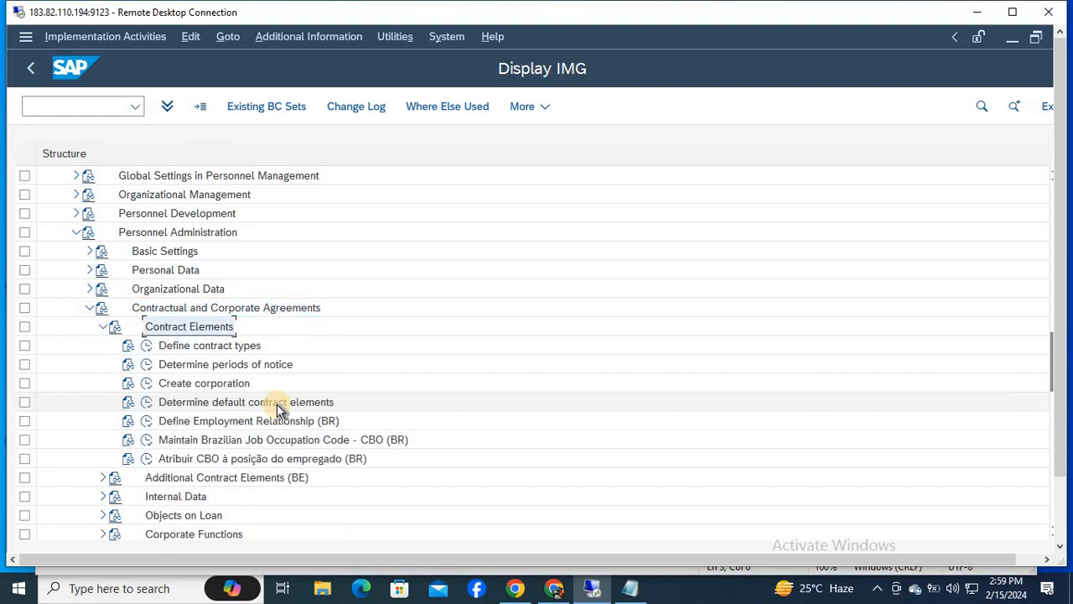
key(Down)
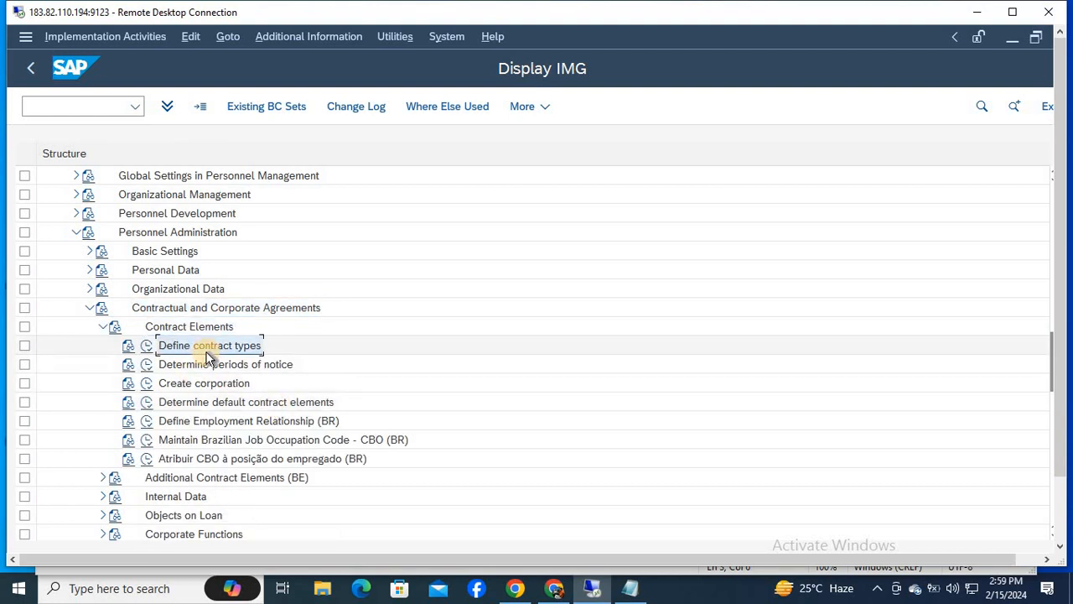
Complete the third line of the Notepad list with Define contract types, start a new line, and switch back to SAP
key(alt+Tab)
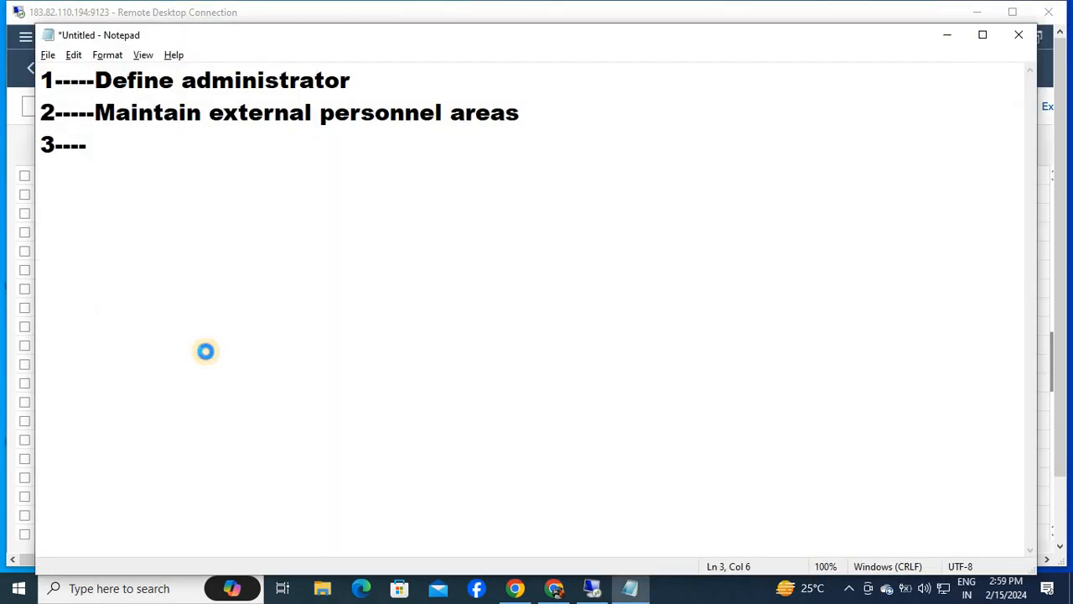
text(Define contract types)
key(Return)
key(alt+Tab)
key(Escape)
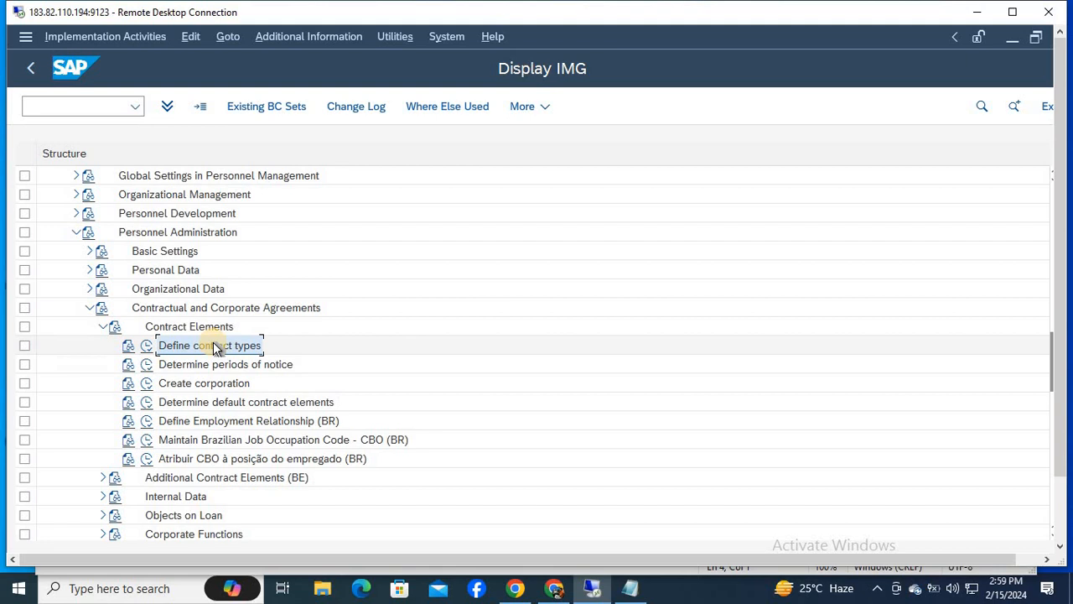
Open Define contract types and fill a new entry with code HR, text ASTHAN CONSULTANT and the fixed-term contract option enabled
click(146, 345)
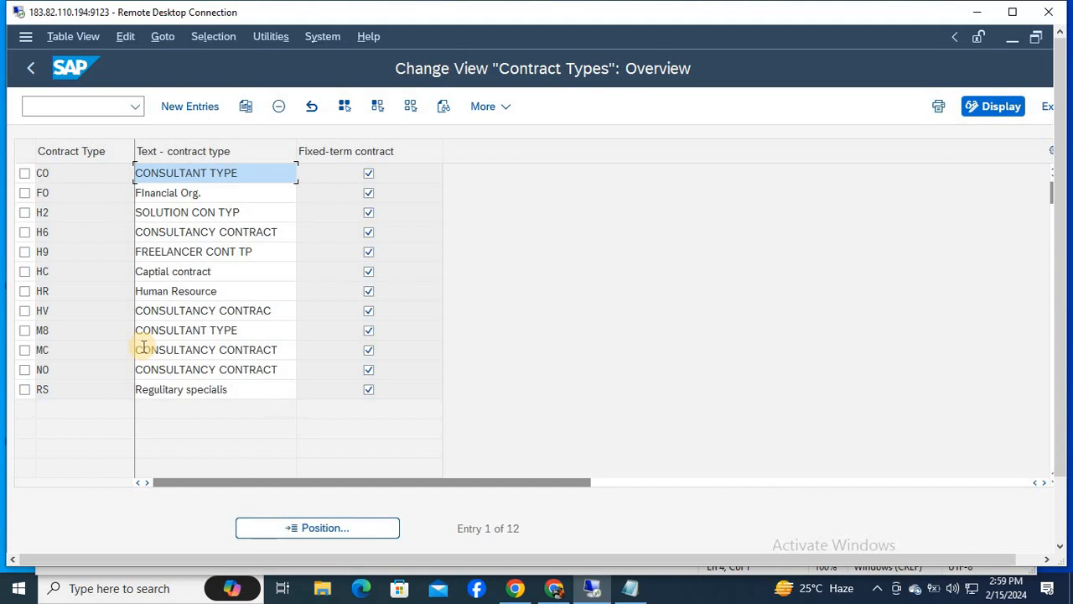
click(182, 106)
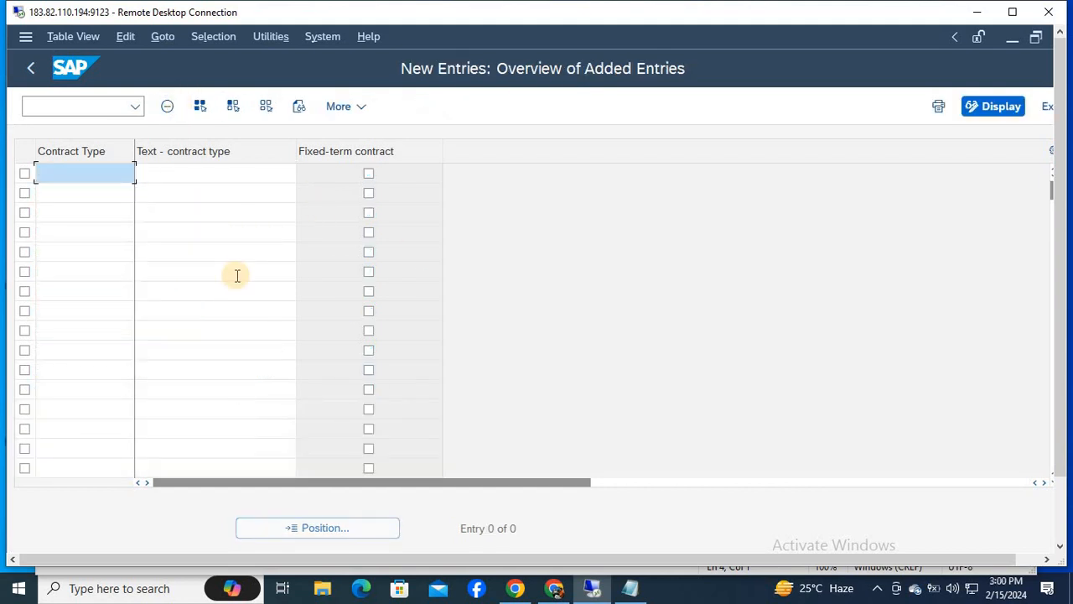
key(Tab)
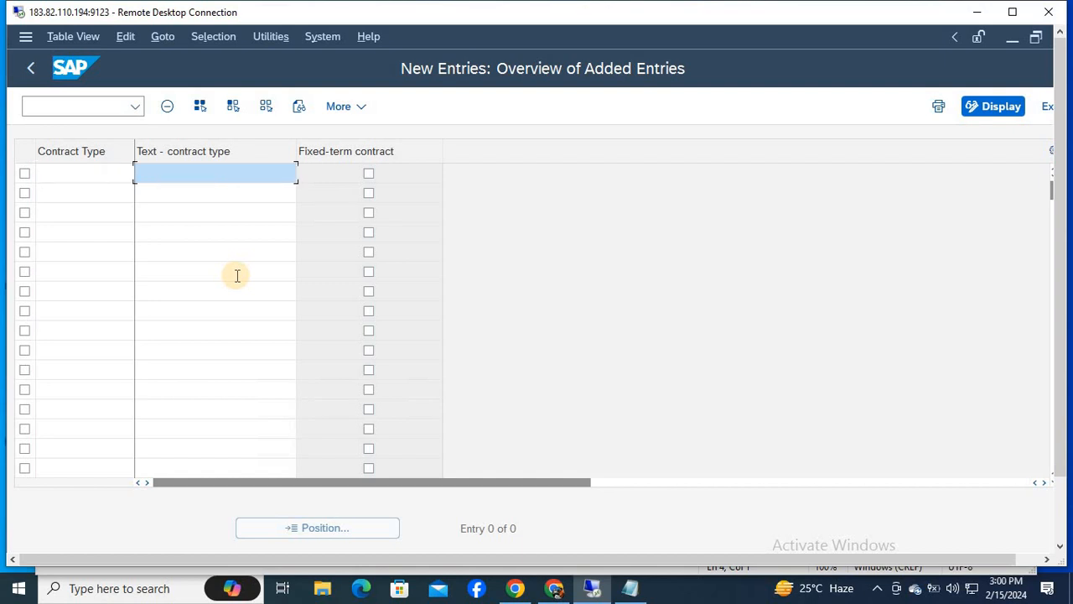
text(ASTHAN CONSULTANT)
key(Tab)
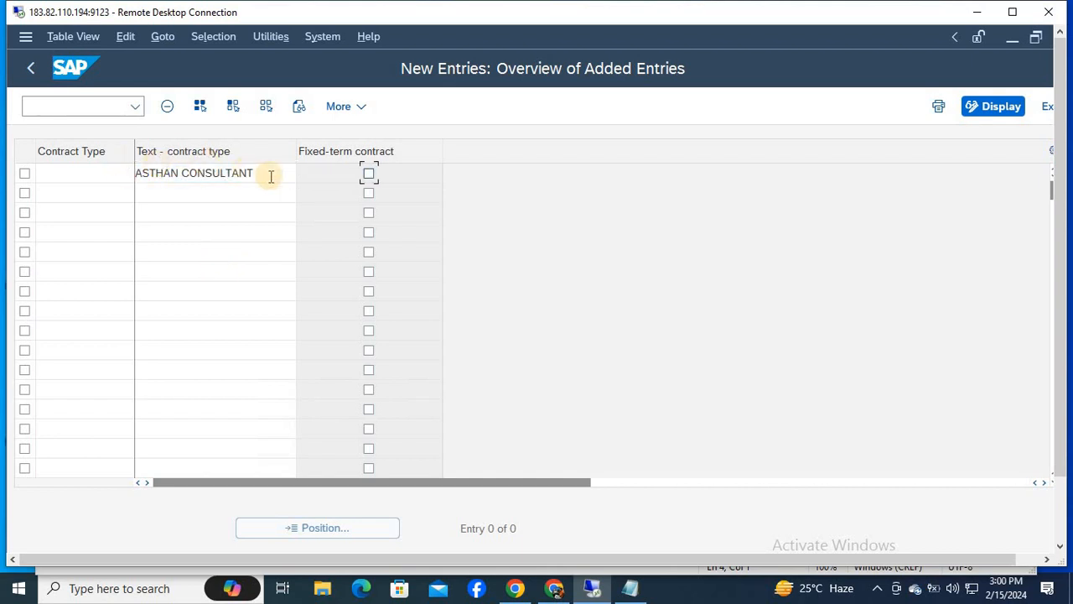
click(369, 176)
click(85, 179)
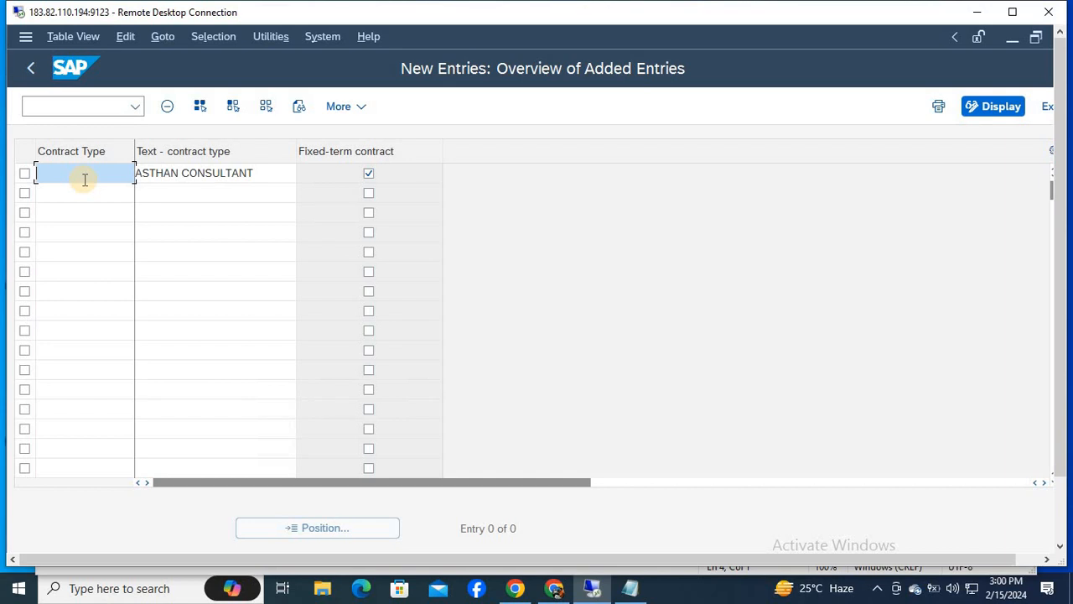
text(HR)
drag(261, 172, 25, 183)
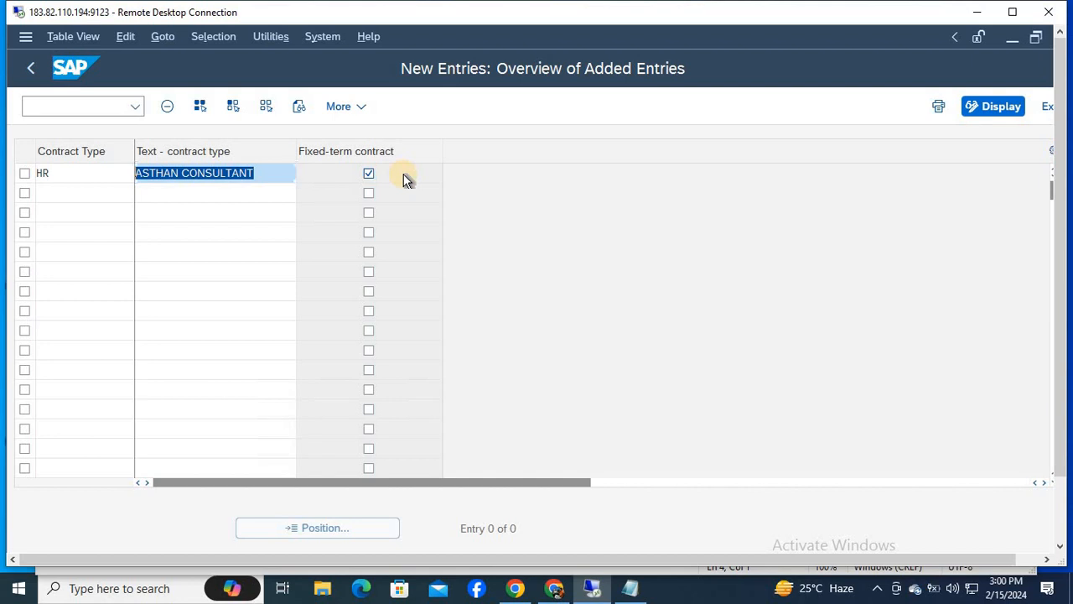
Change the new contract type's code to H3 and save the entry in the proposed customizing request
key(Return)
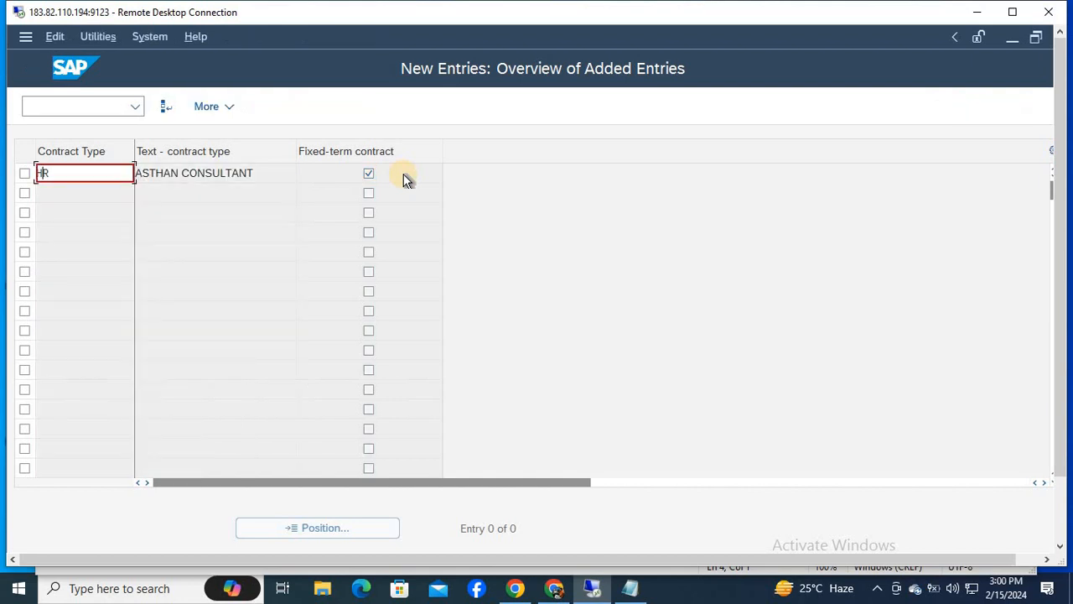
key(BackSpace)
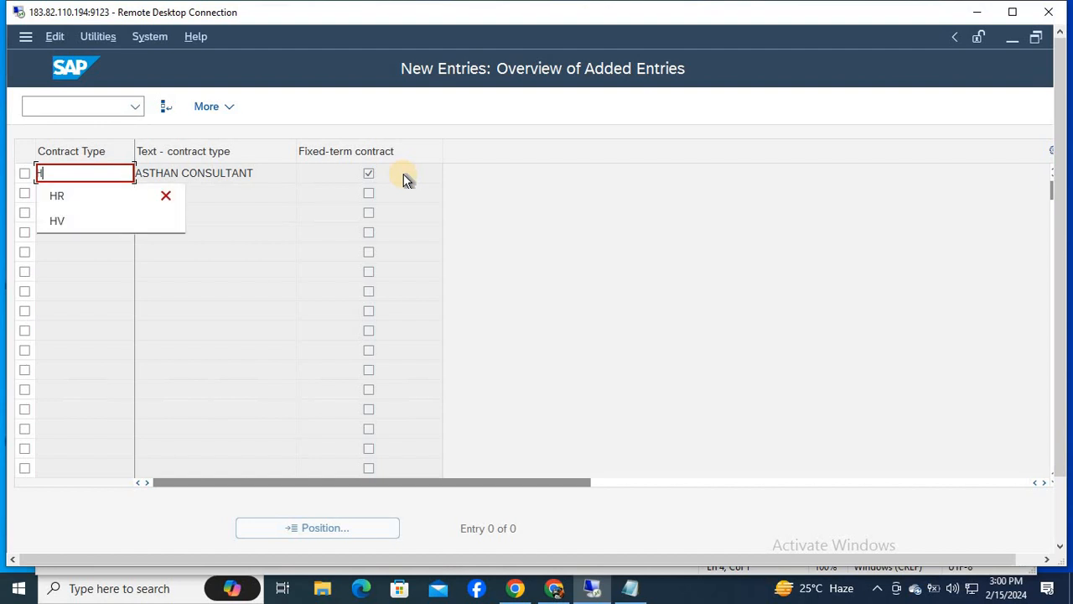
text(3)
key(ctrl+s)
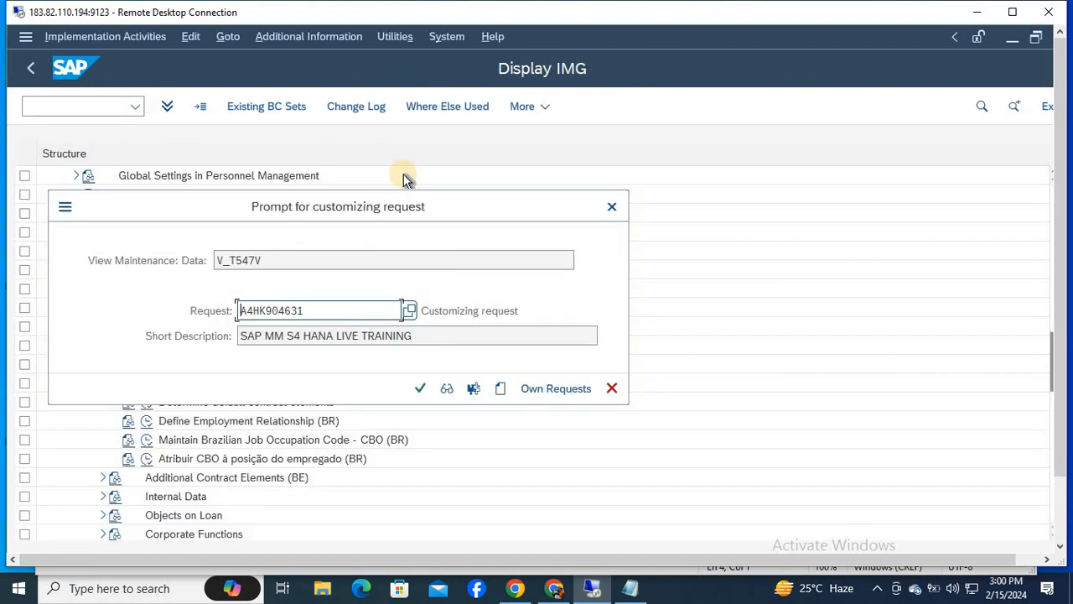
key(Return)
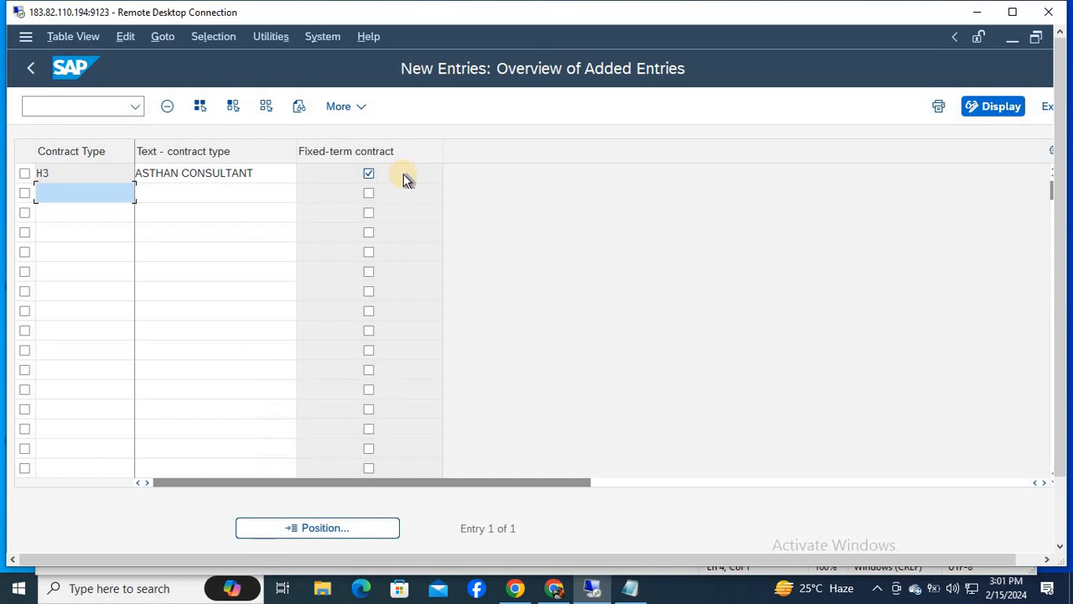
Return to the IMG structure and add the line 4----Define contract types to the Notepad list
key(F3)
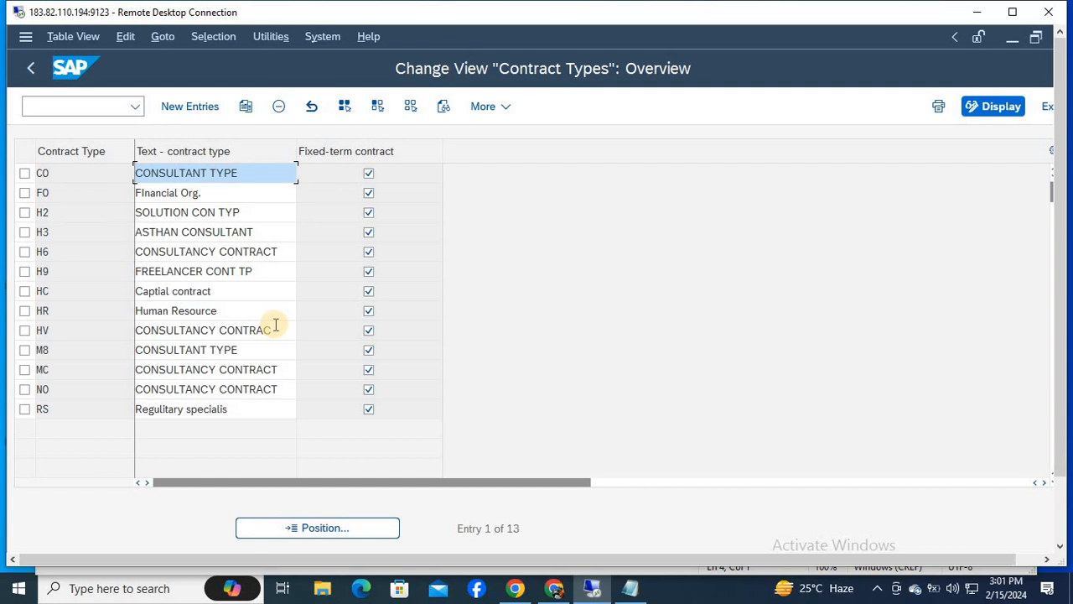
key(F3)
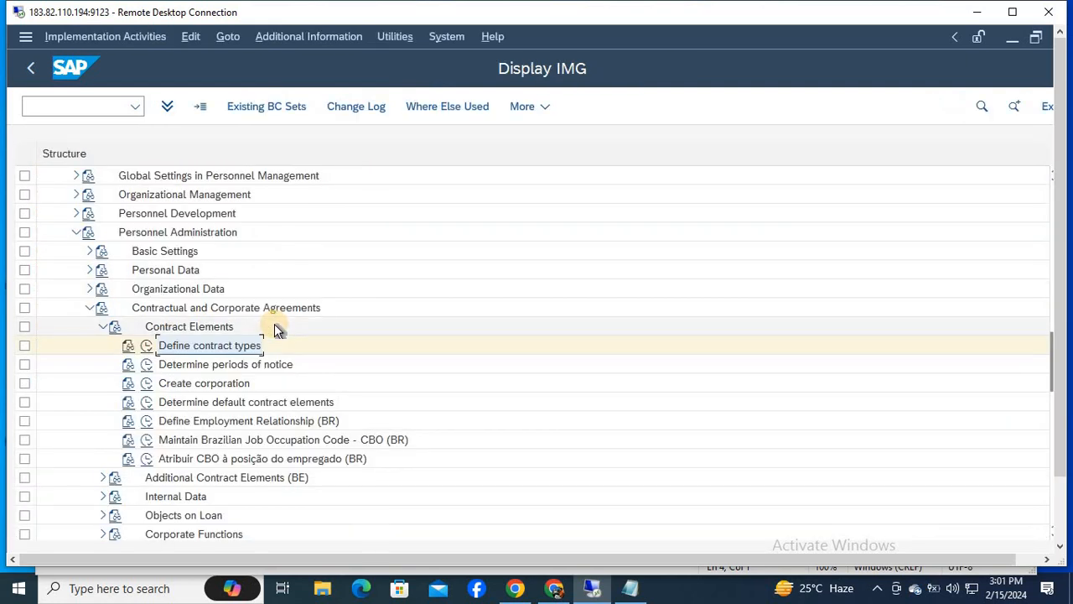
key(alt+Tab)
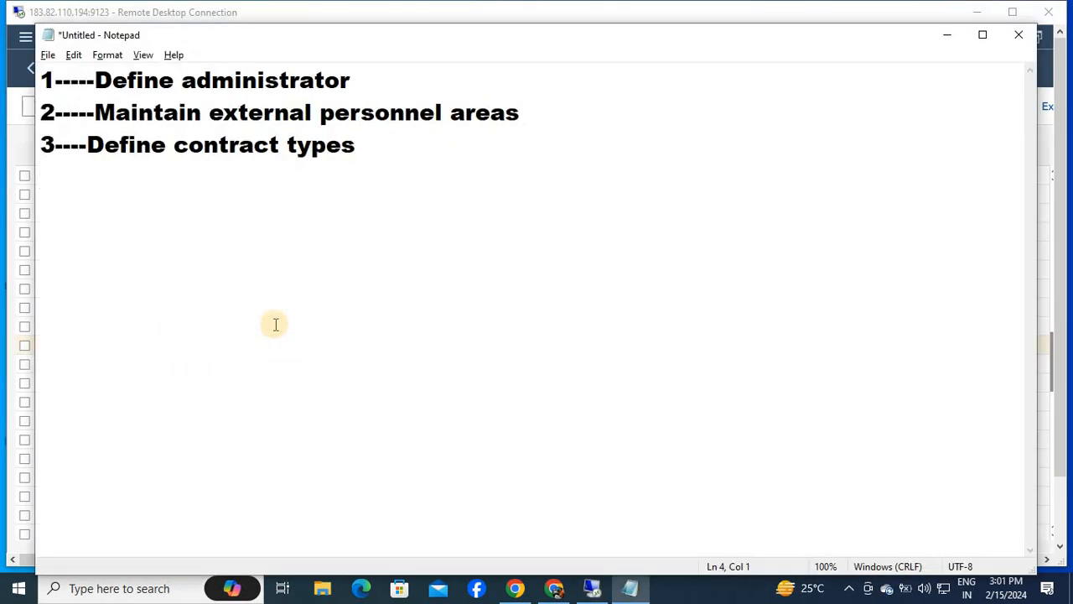
text(4----)
text(Define contract types)
key(alt+Tab)
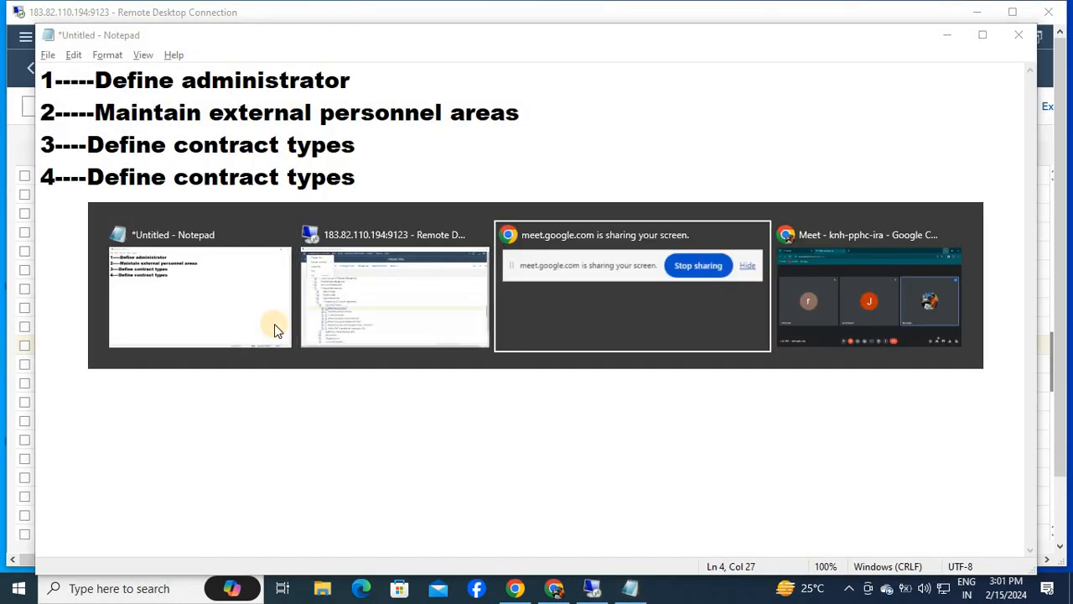
key(alt+Tab)
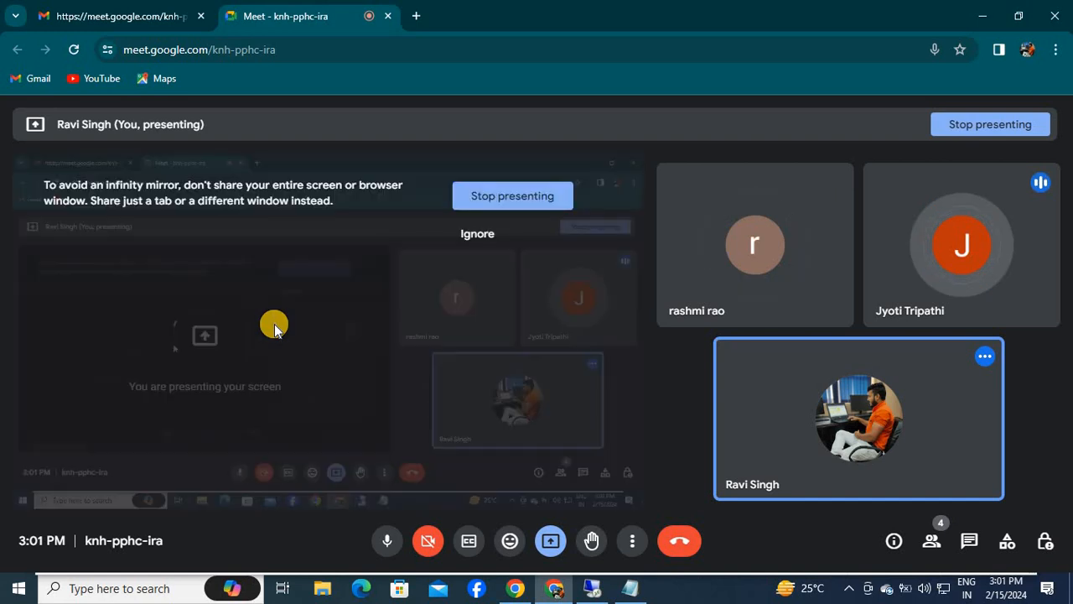
click(983, 13)
Begin the fifth line of the Notepad list with 5---- and switch back to the SAP IMG
key(Return)
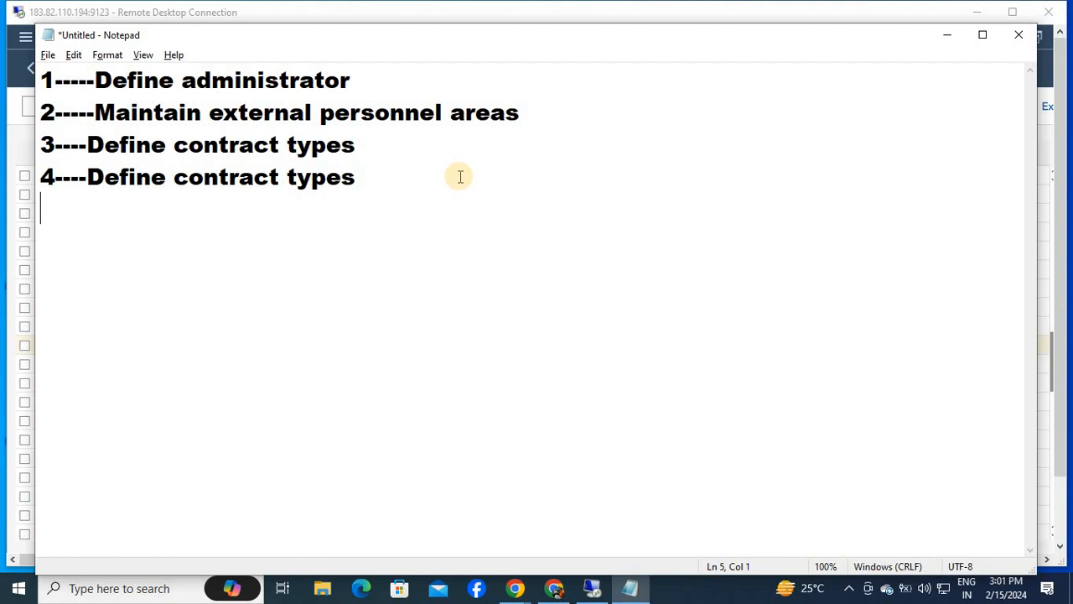
text(6)
key(BackSpace)
text(5----)
key(alt+Tab)
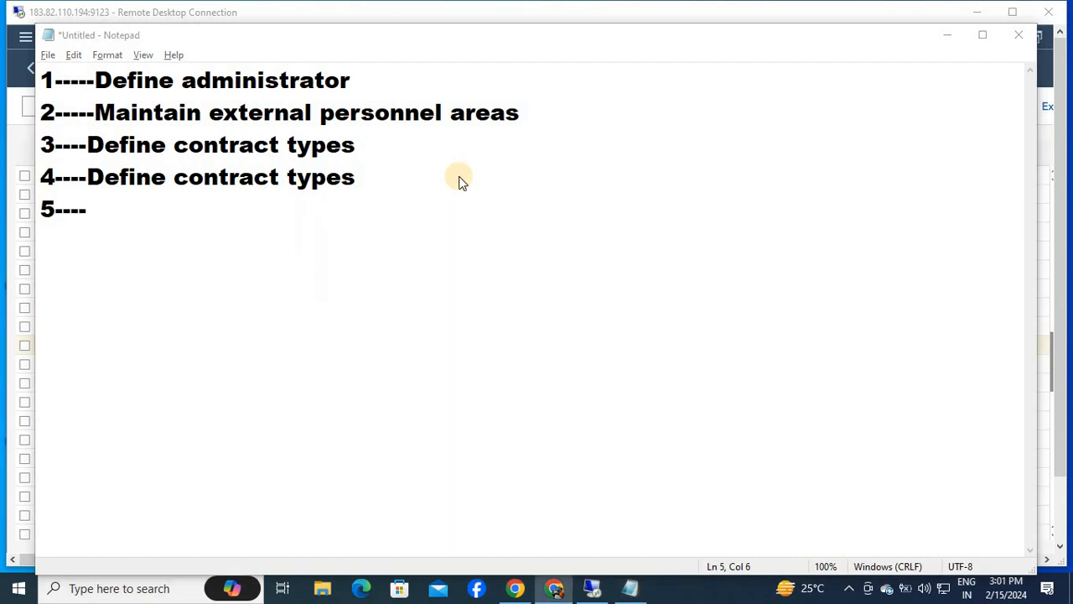
key(alt+Tab)
key(alt+Tab)
key(alt+Tab)
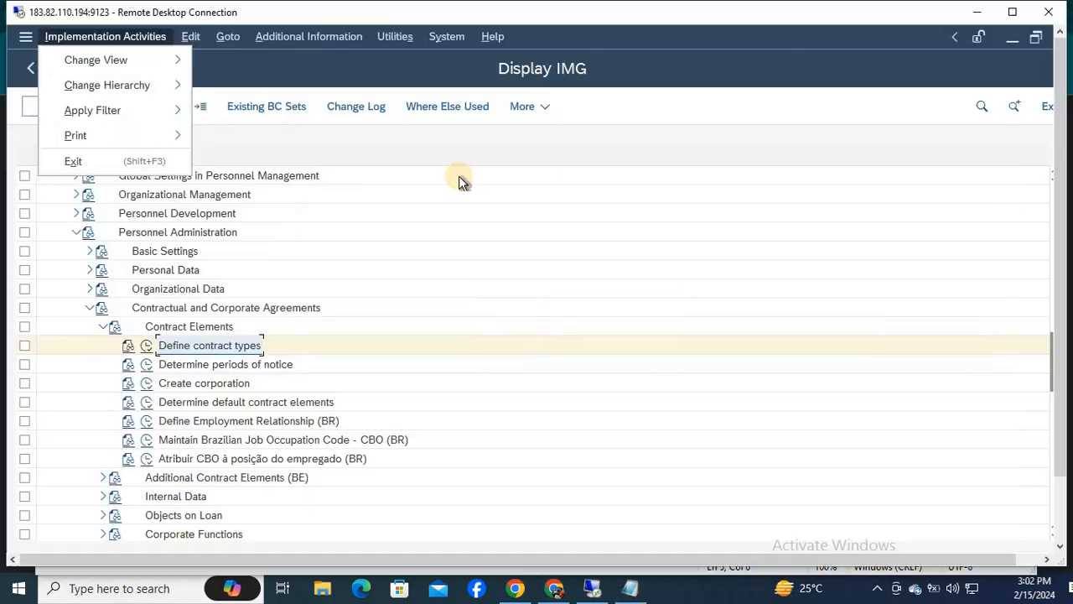
Select the Determine periods of notice activity, add its name to the fifth Notepad line, and switch back to SAP
click(244, 367)
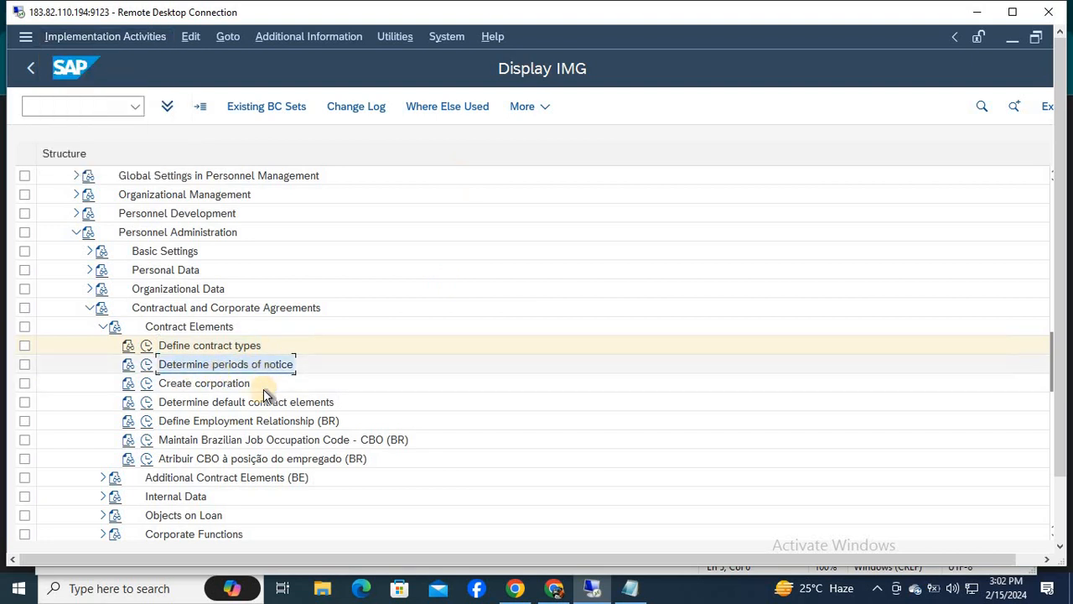
key(alt+Tab)
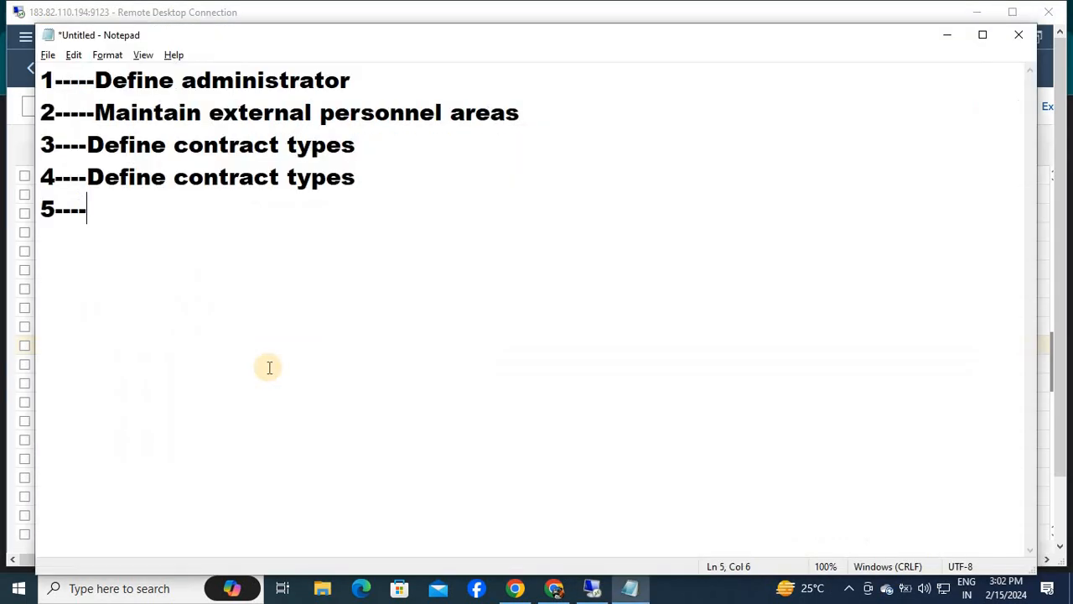
text(Determine periods of notice)
key(Return)
key(alt+Tab)
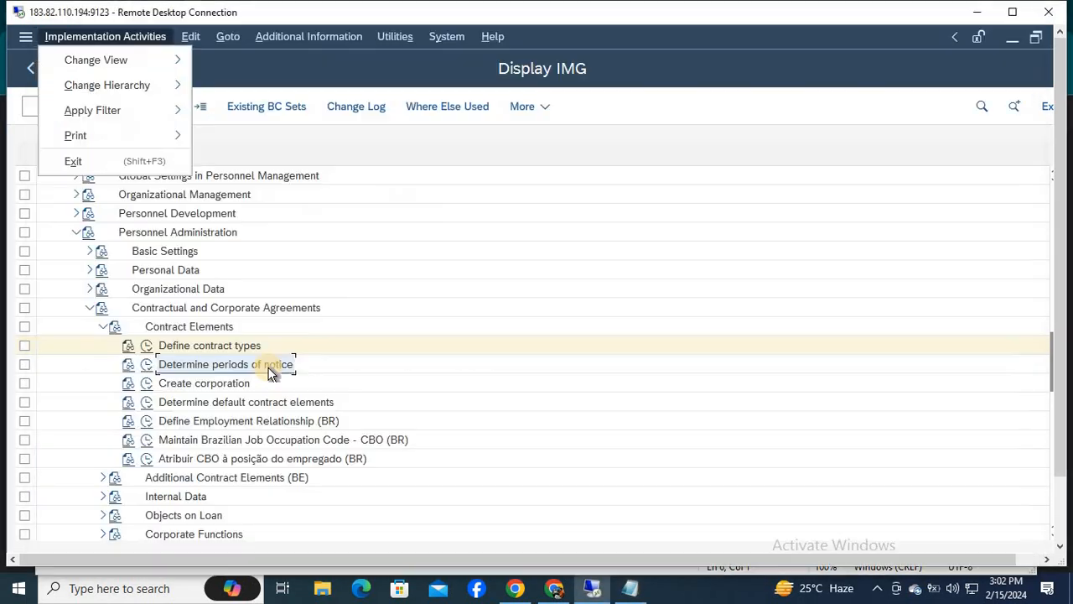
Open the Determine periods of notice activity under Contract Elements and start creating new entries
click(189, 376)
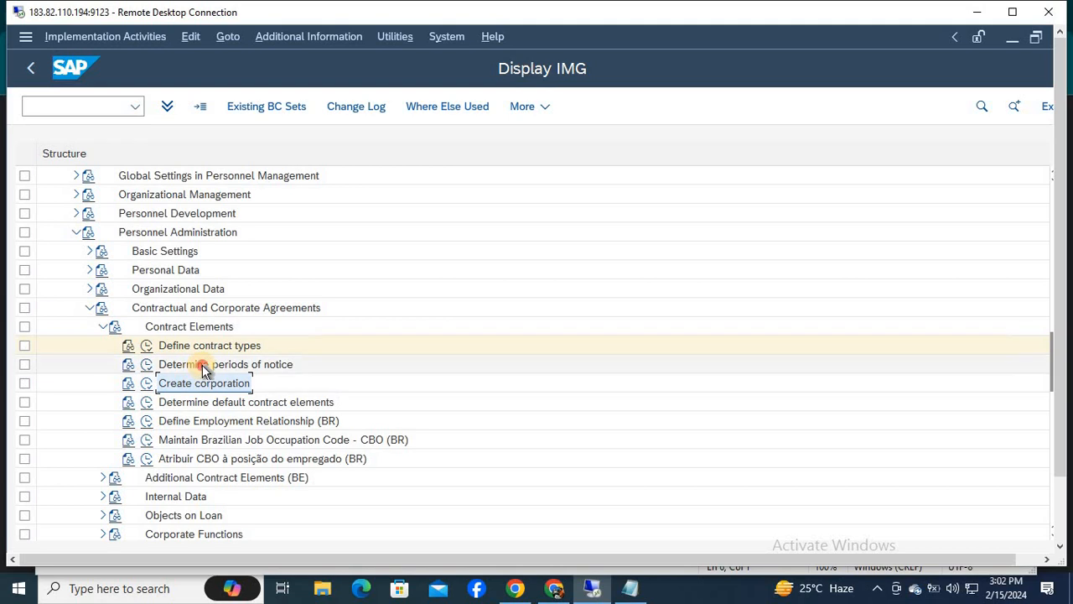
click(202, 364)
click(149, 367)
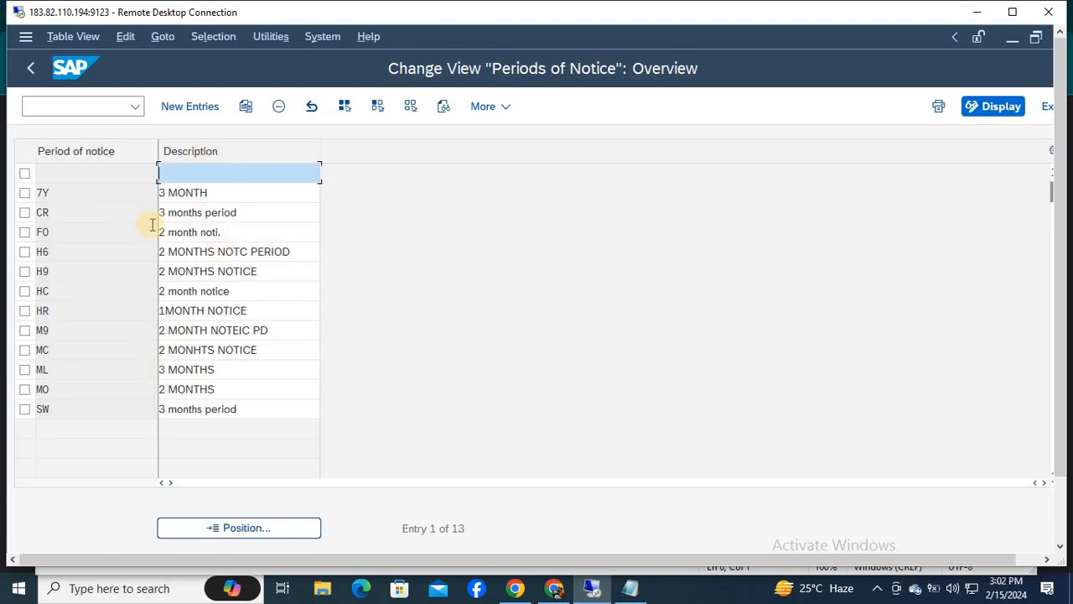
click(178, 109)
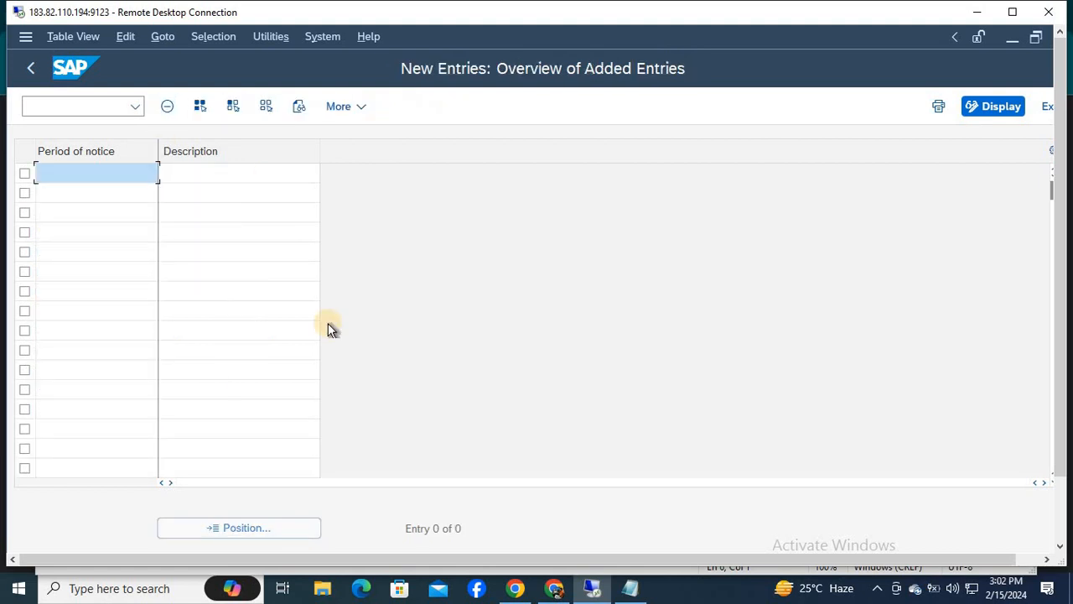
Enter period of notice H3 with the description NOTICE PERIOD 3 MTH in the first new row
text(H3)
key(Tab)
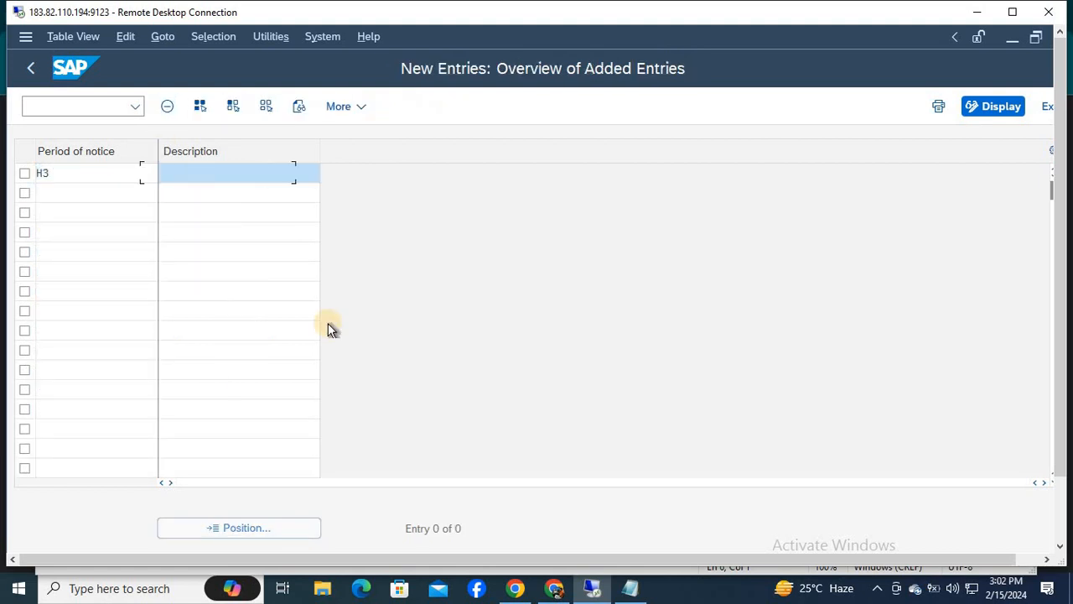
text(NOTE)
key(BackSpace)
text(ICE PERIOD)
key(BackSpace)
key(BackSpace)
text(OD 3 )
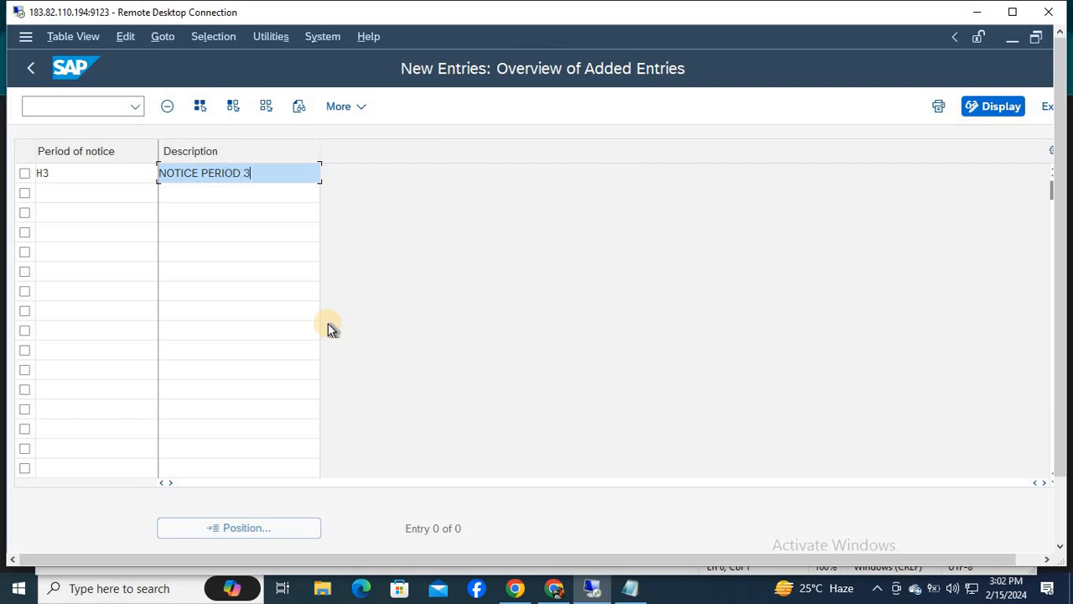
text(MOTN)
key(BackSpace)
key(BackSpace)
key(BackSpace)
text(TH)
Save the new period of notice in the proposed customizing request and return to the IMG structure
key(ctrl+s)
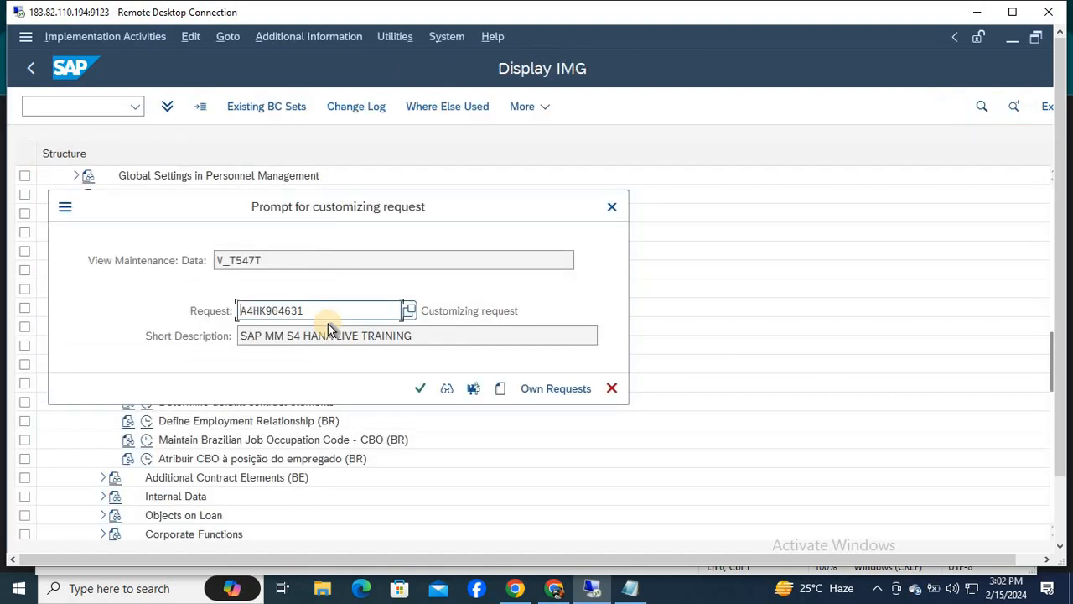
key(Return)
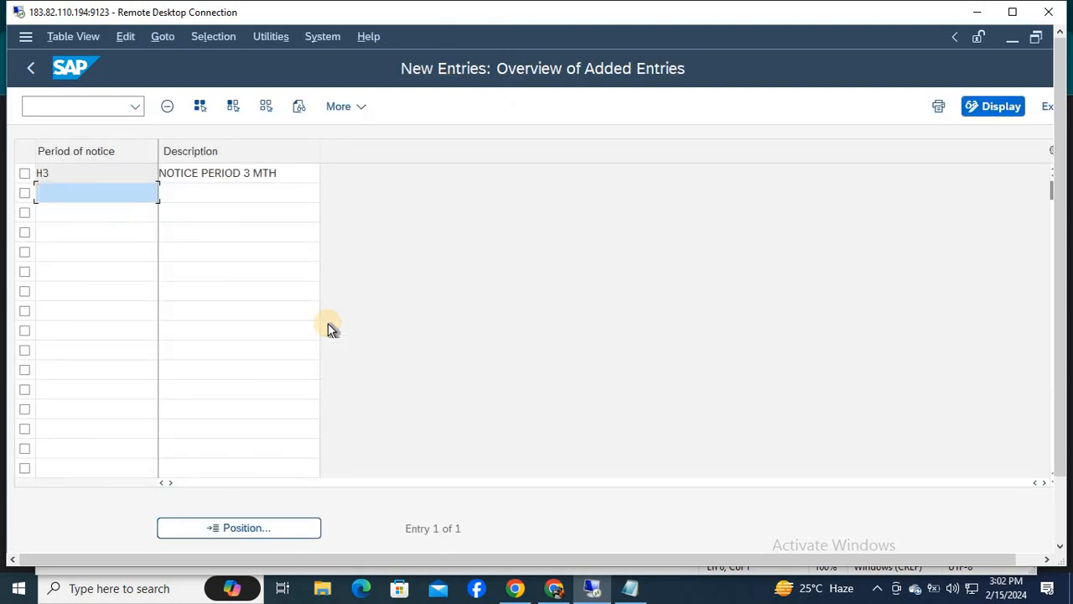
key(F3)
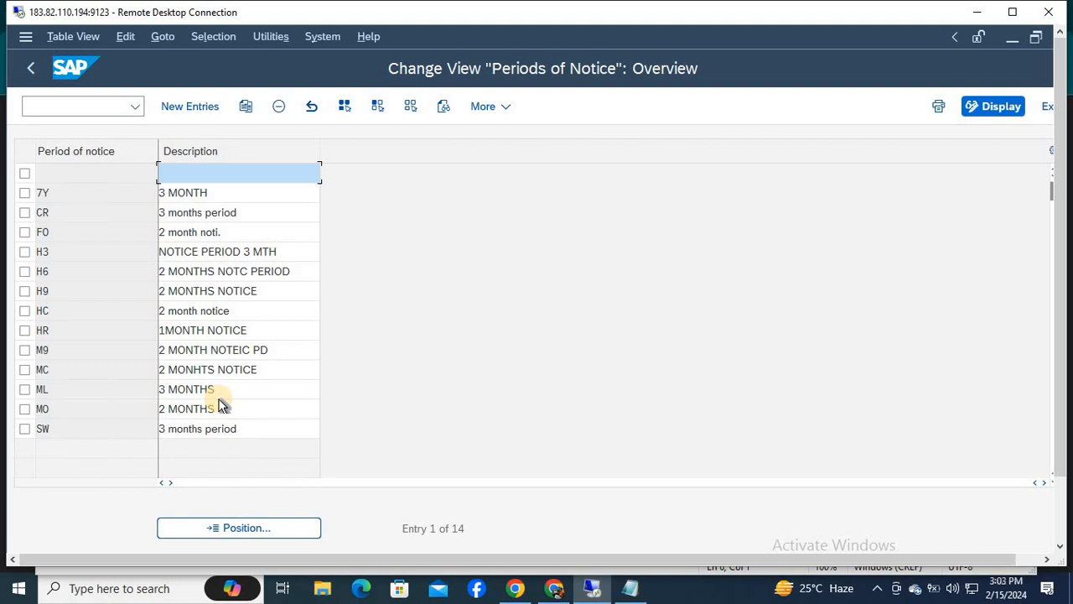
key(F3)
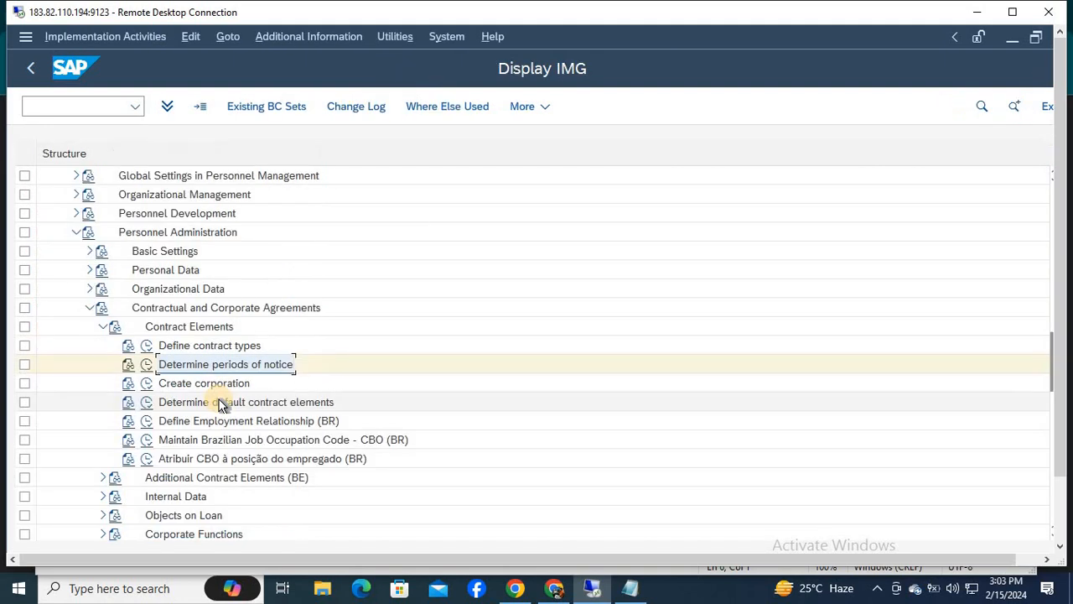
Expand Objects on Loan under Contractual and Corporate Agreements, open Define objects on loan and start creating new entries
key(Up)
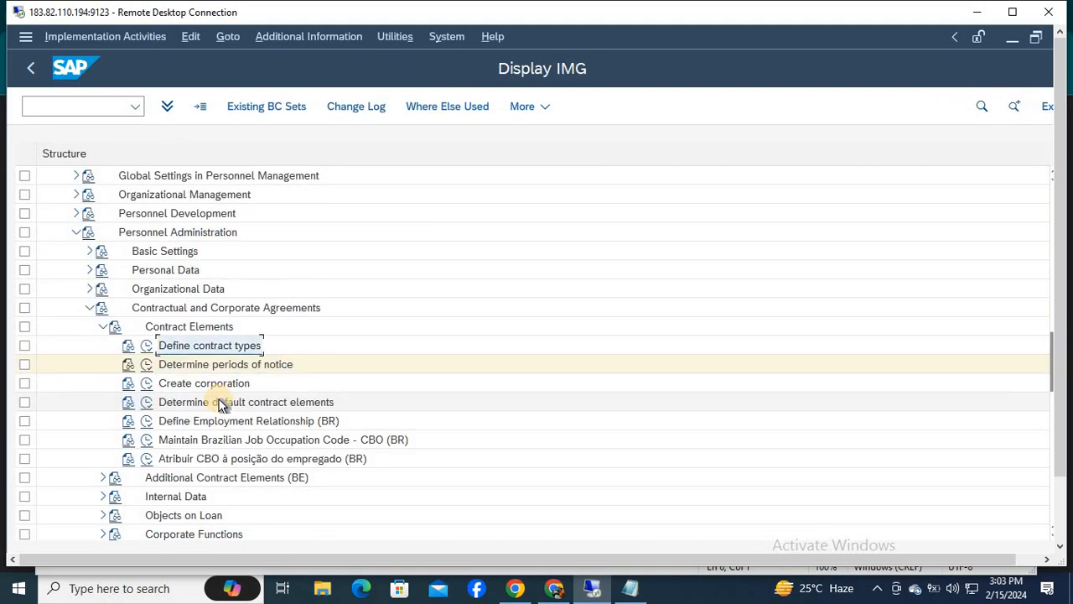
click(202, 517)
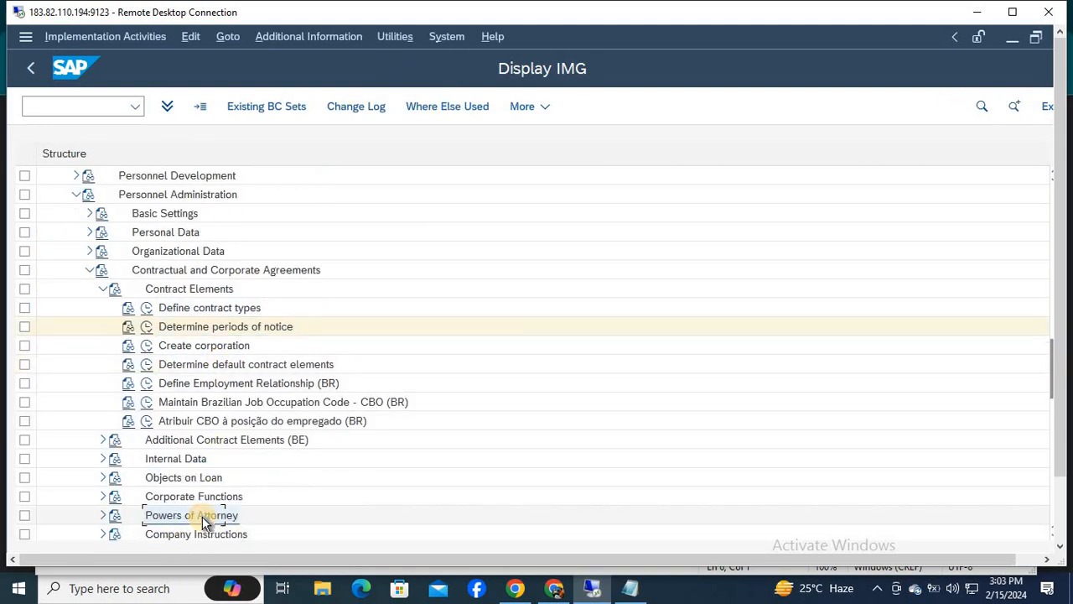
key(Down)
key(Down)
key(Down)
key(Down)
key(Up)
key(Up)
key(Up)
key(Up)
key(Up)
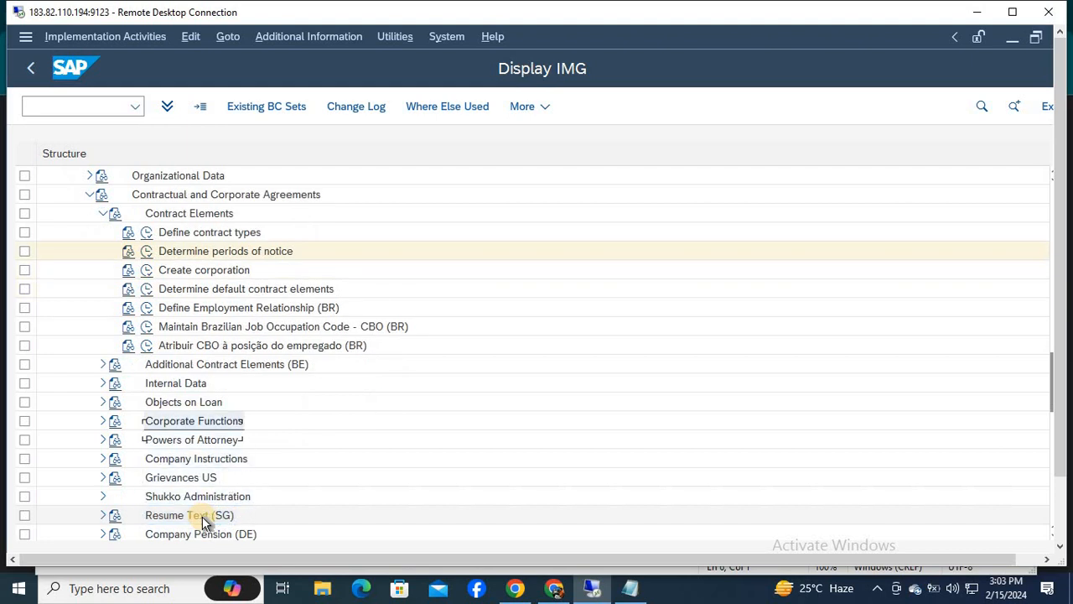
key(Up)
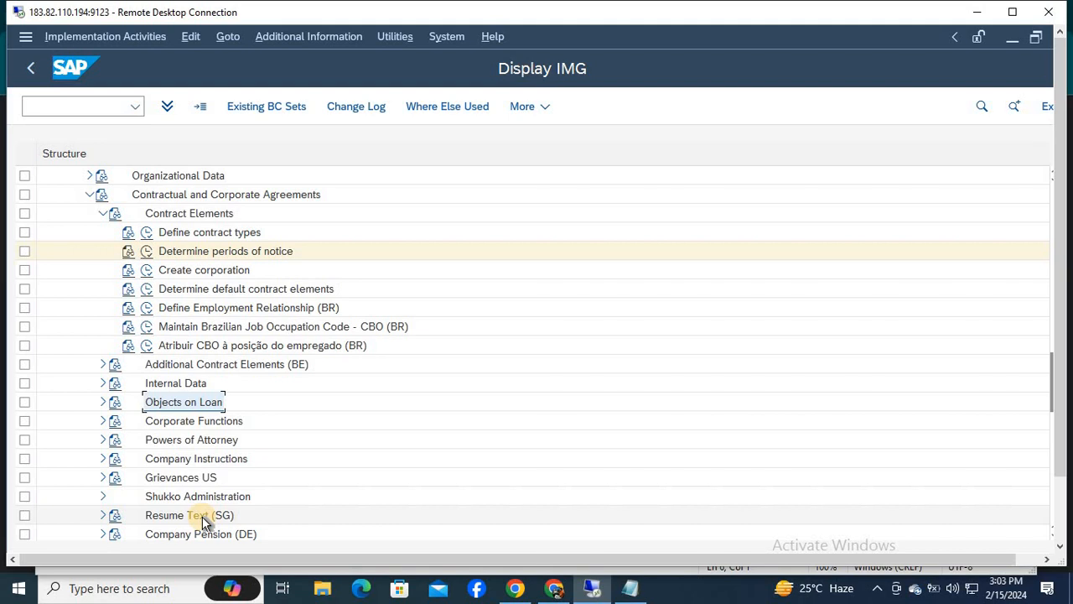
key(Right)
key(Down)
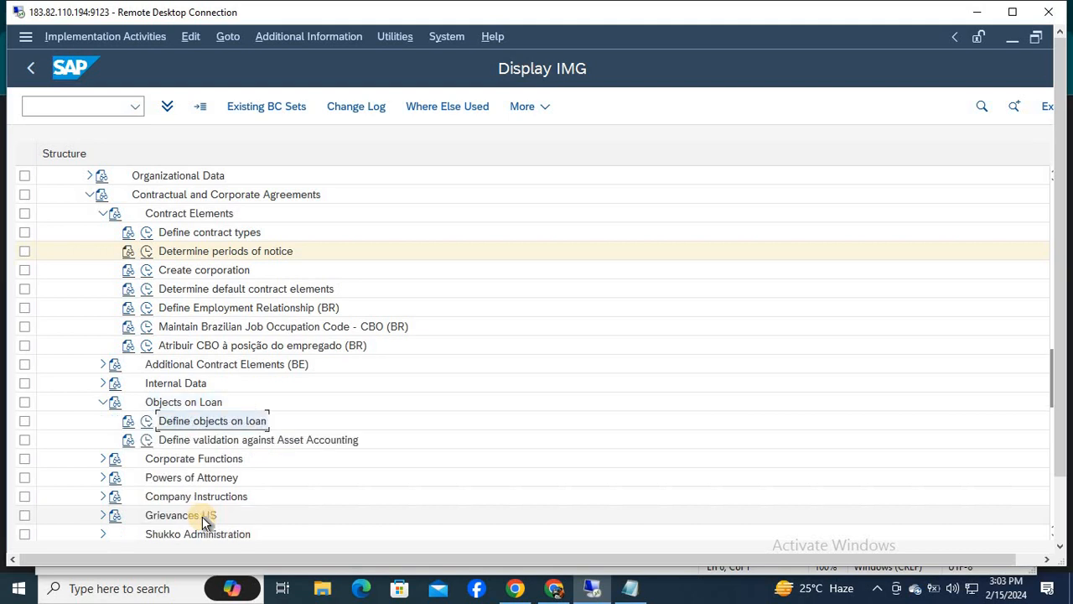
click(147, 424)
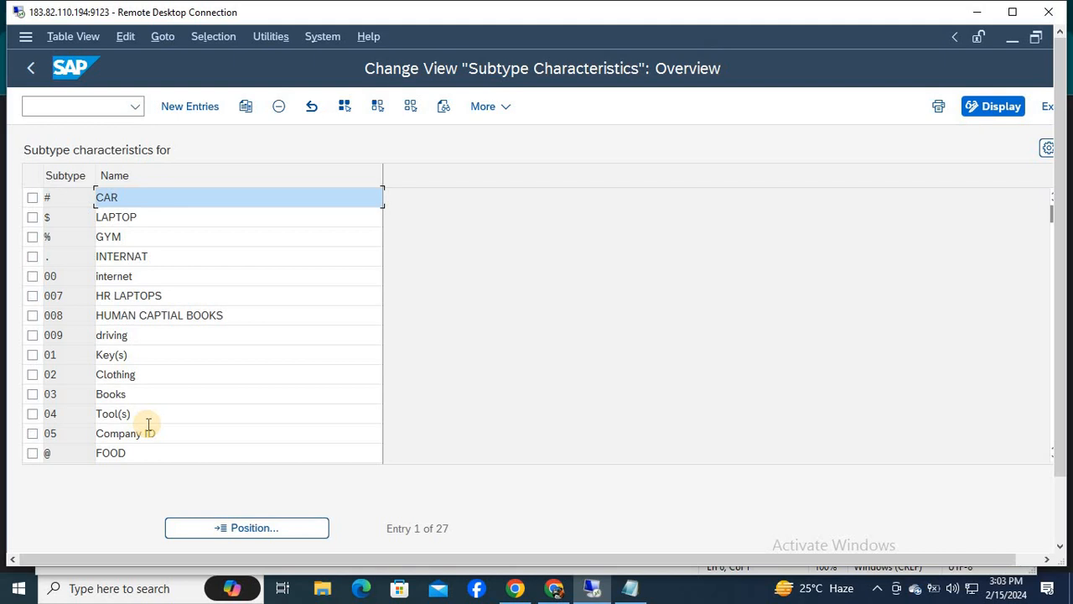
click(189, 107)
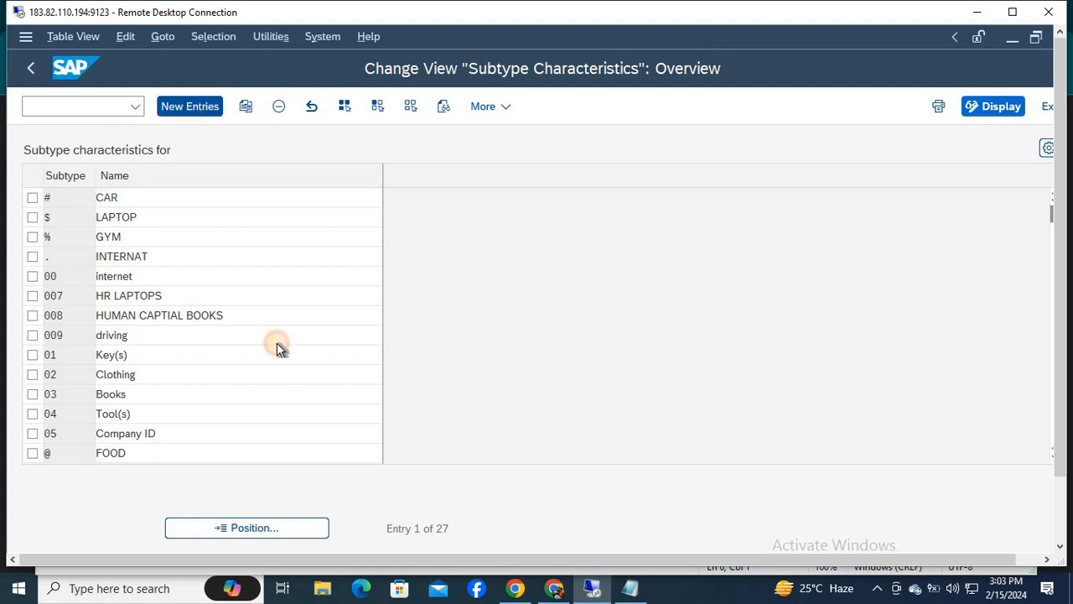
Enter the names ID CARD, LAPTOP, CAR, BOOKS and CLOTHING in the first five rows of the new subtype entries
key(Tab)
text(ID CARD)
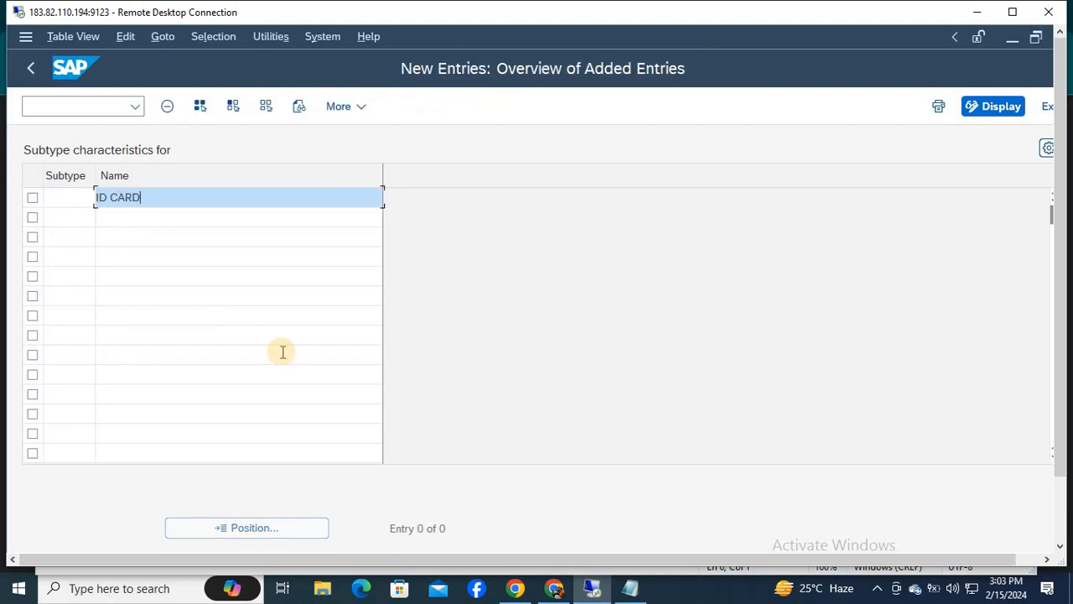
key(Tab)
key(Tab)
text(LAPTO)
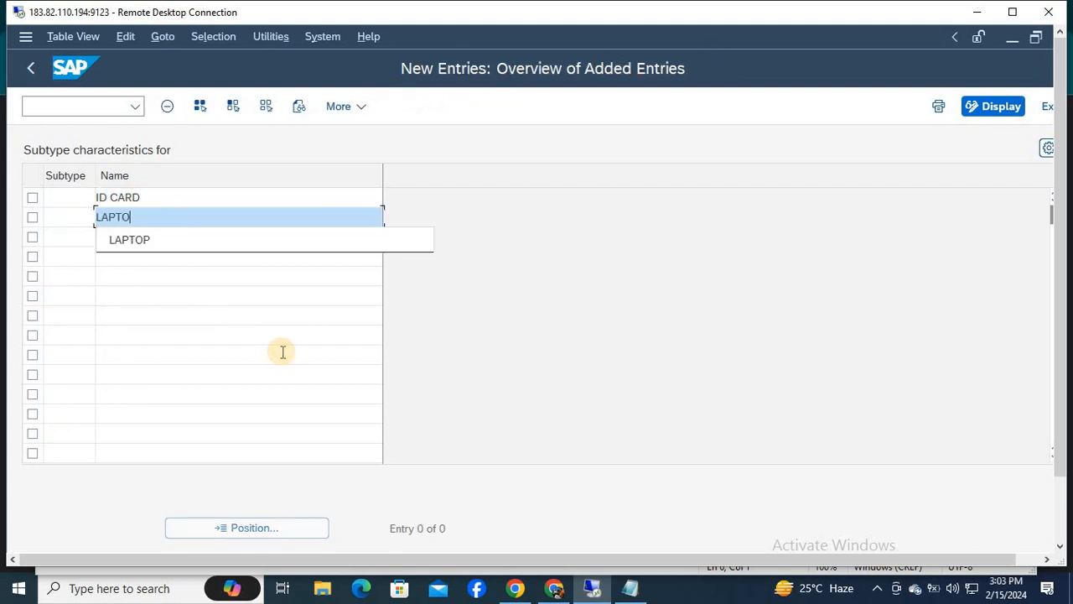
text(P)
key(Tab)
key(Tab)
text(CAR)
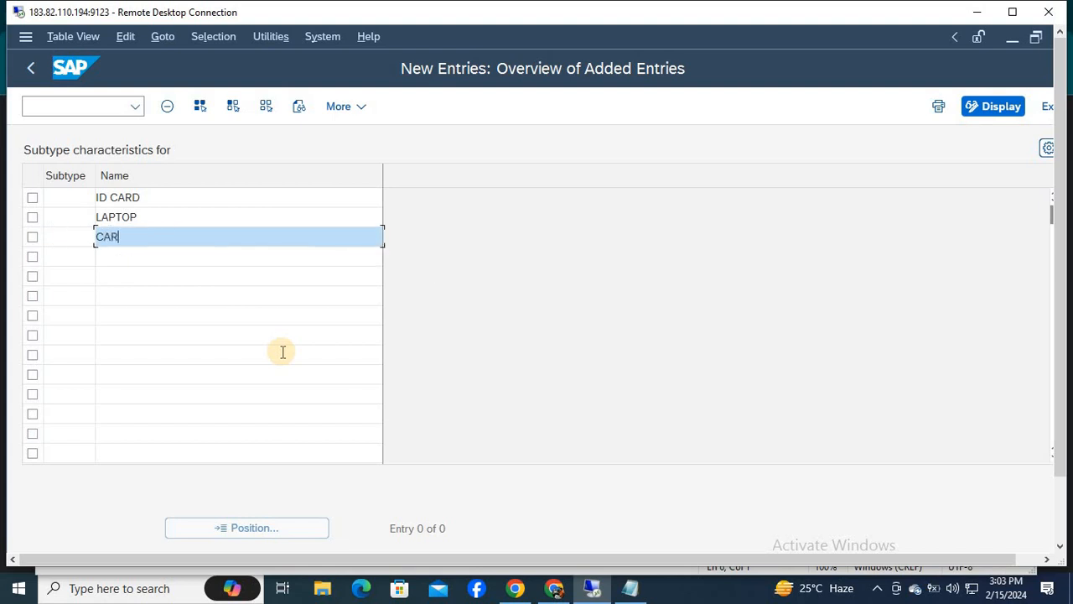
key(Tab)
key(Tab)
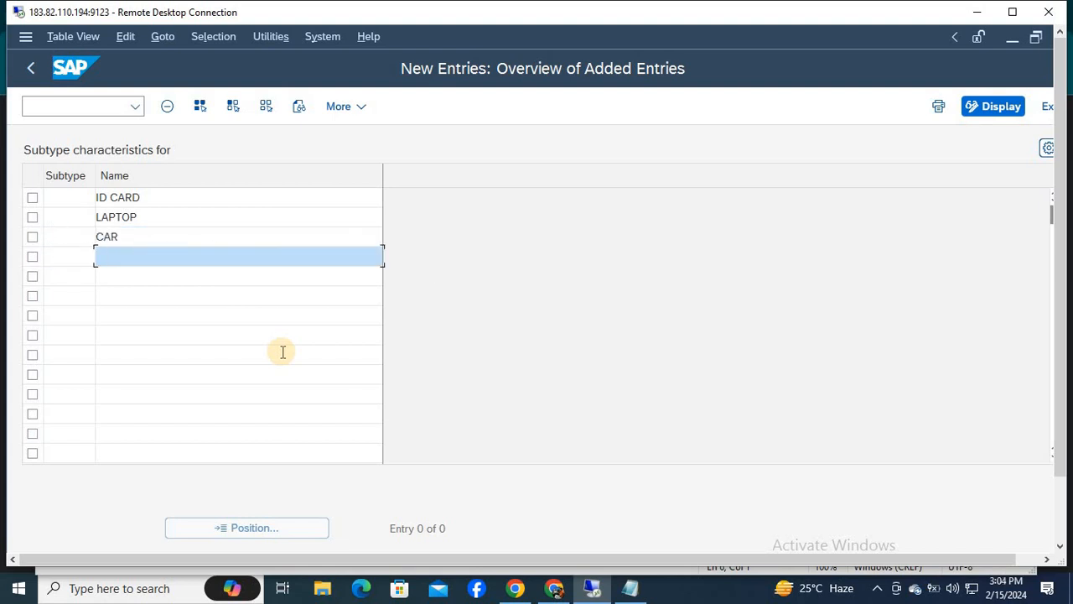
text(BOOKS)
key(Tab)
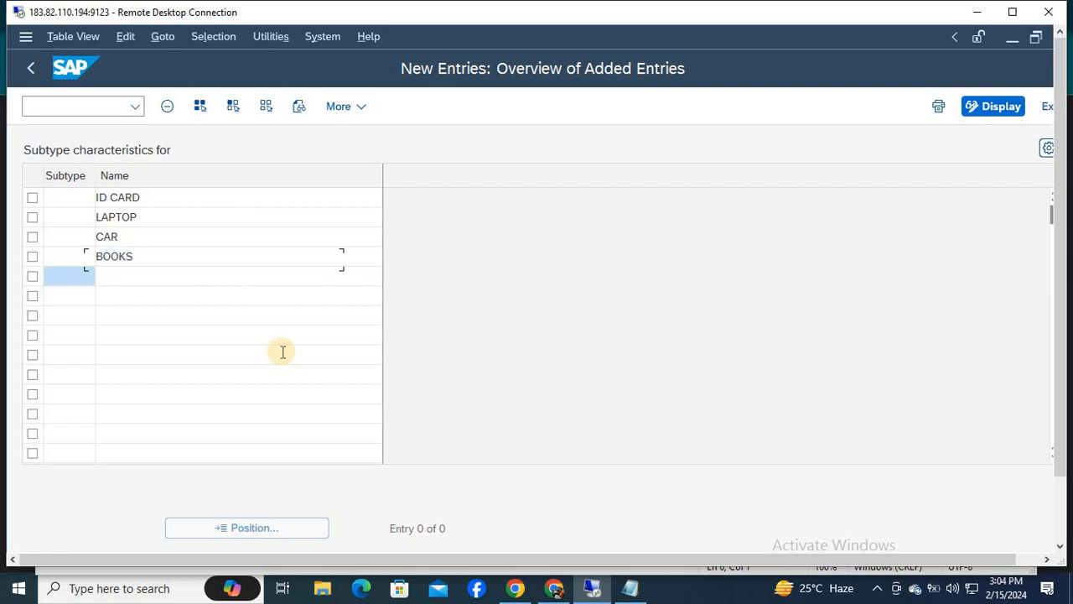
key(Tab)
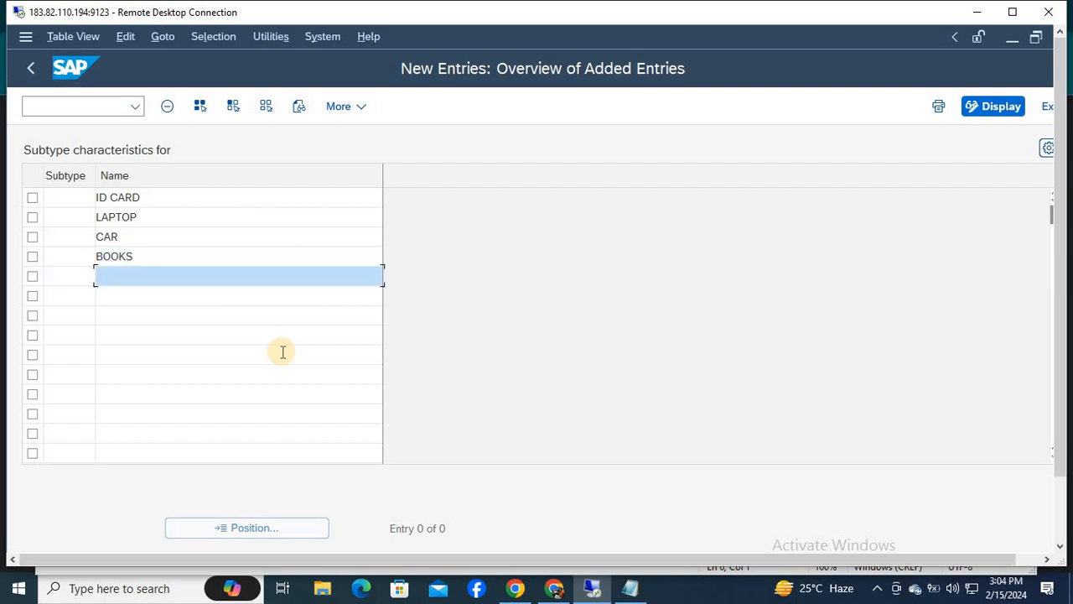
text(CLOTHING)
Assign subtype codes 45FS to ID CARD, D68W to LAPTOP, C1S7 to CAR, 36D8 to BOOKS and D258 to CLOTHING
click(53, 193)
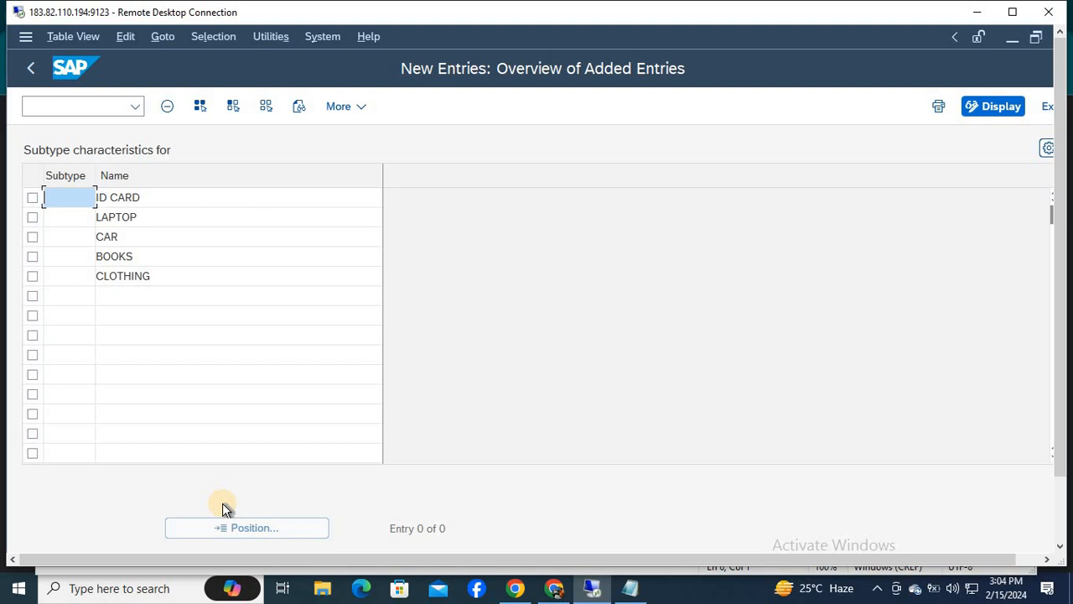
text(9543)
key(BackSpace)
key(BackSpace)
key(BackSpace)
key(BackSpace)
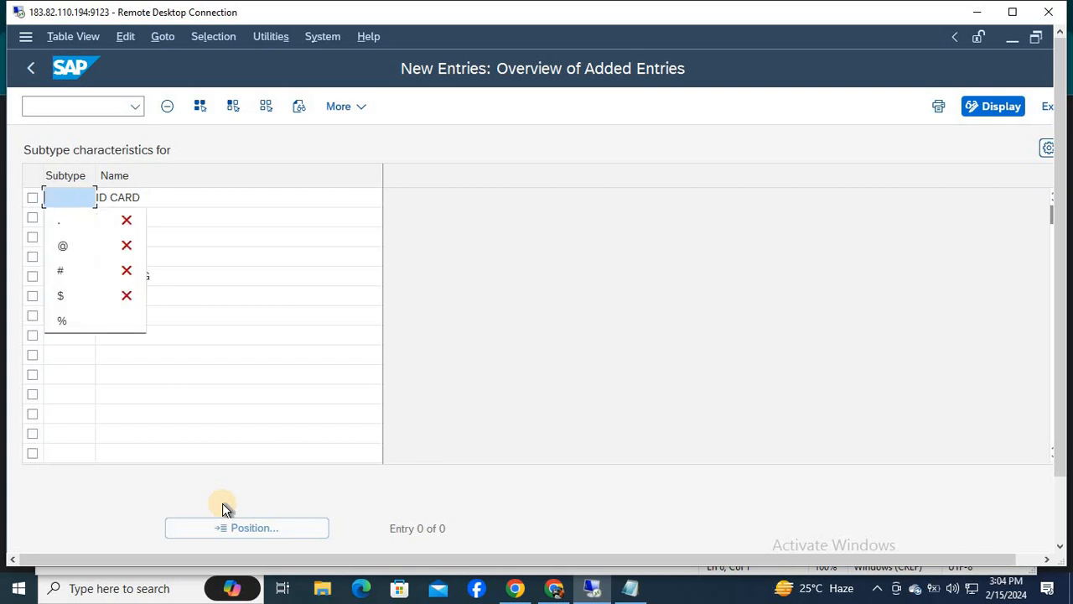
text(45FS)
key(Down)
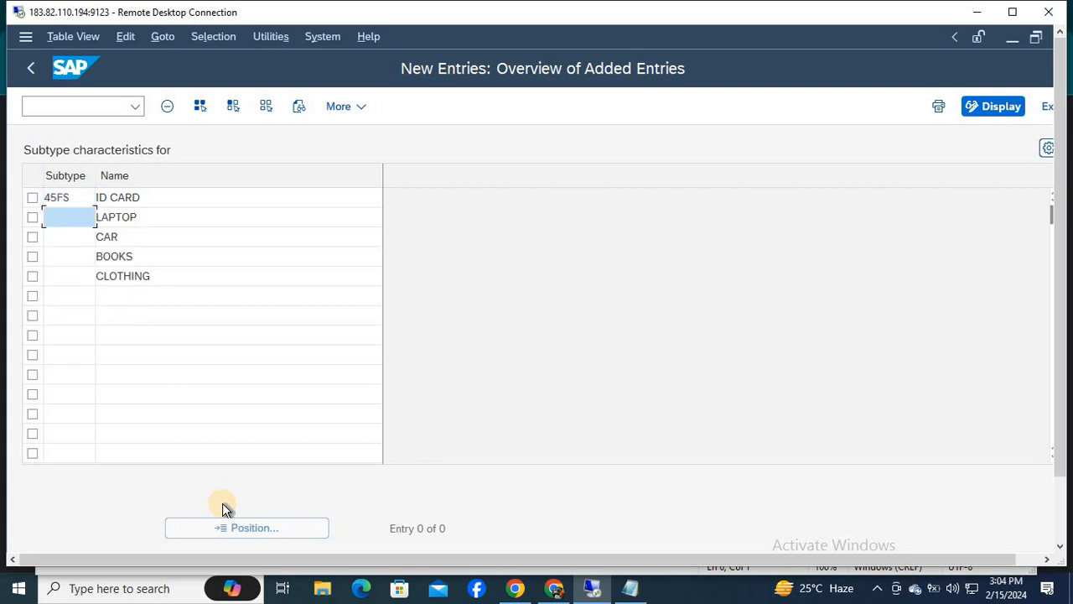
text(D68W)
key(Down)
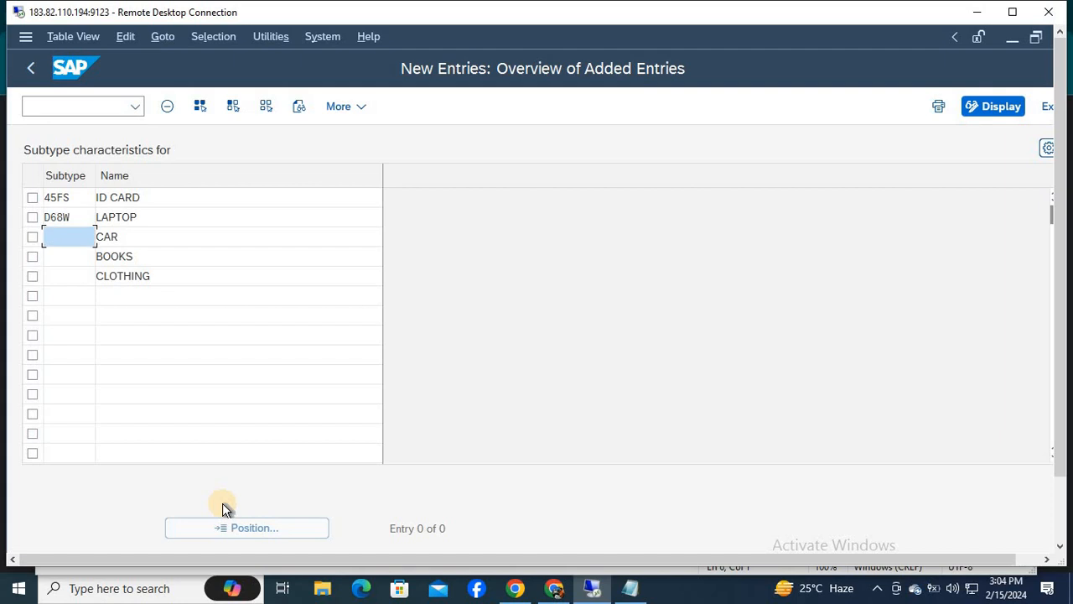
text(C1S7)
key(Down)
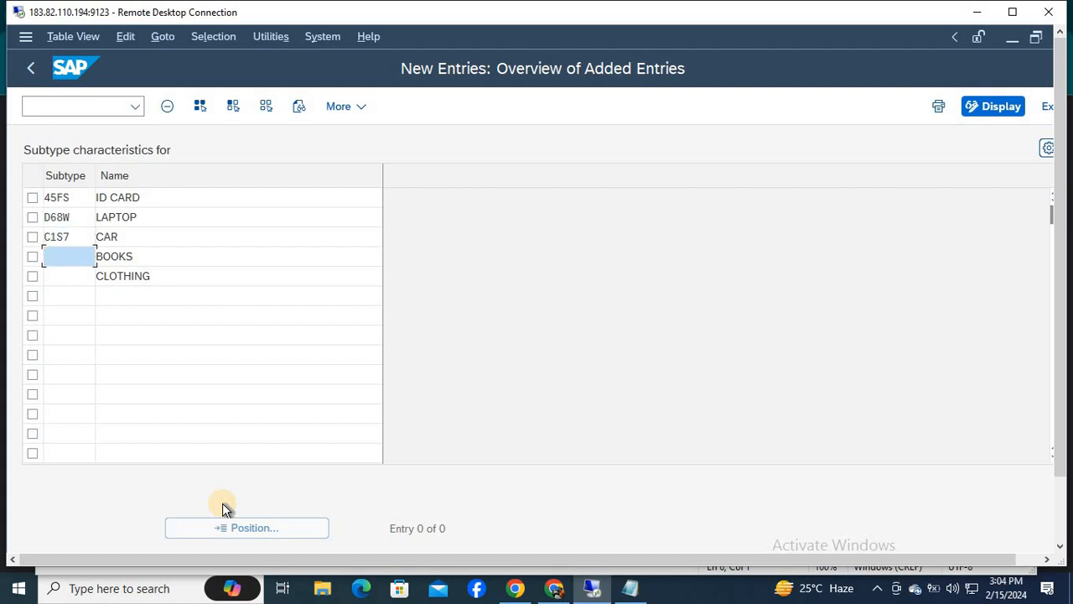
text(36D8)
key(Down)
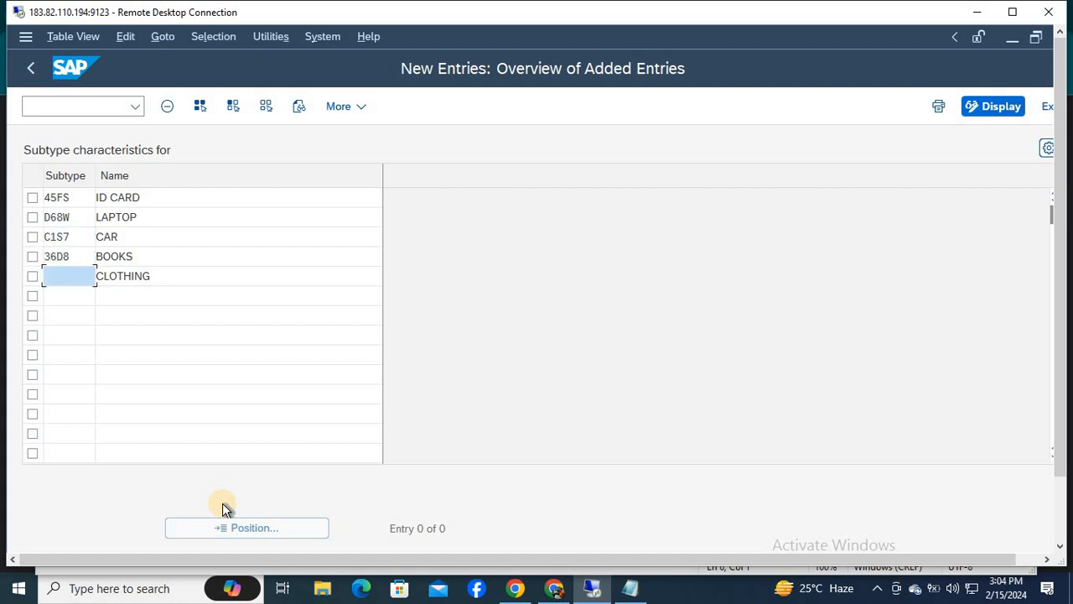
text(D258)
Save the five new subtypes for objects on loan and return to the IMG structure
key(Return)
key(Down)
key(Down)
key(Down)
key(Down)
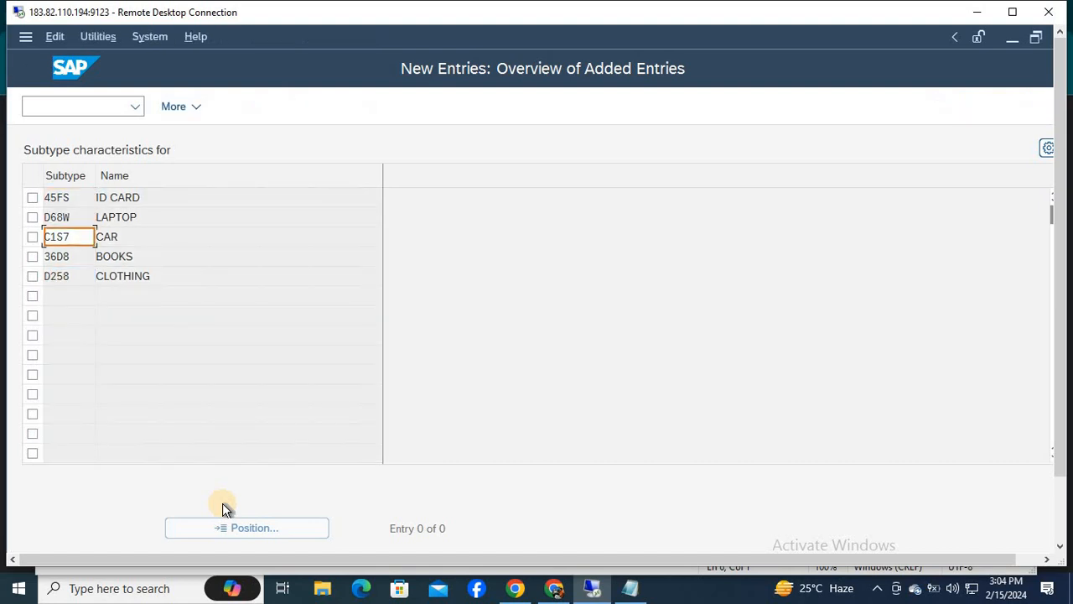
key(Return)
key(Return)
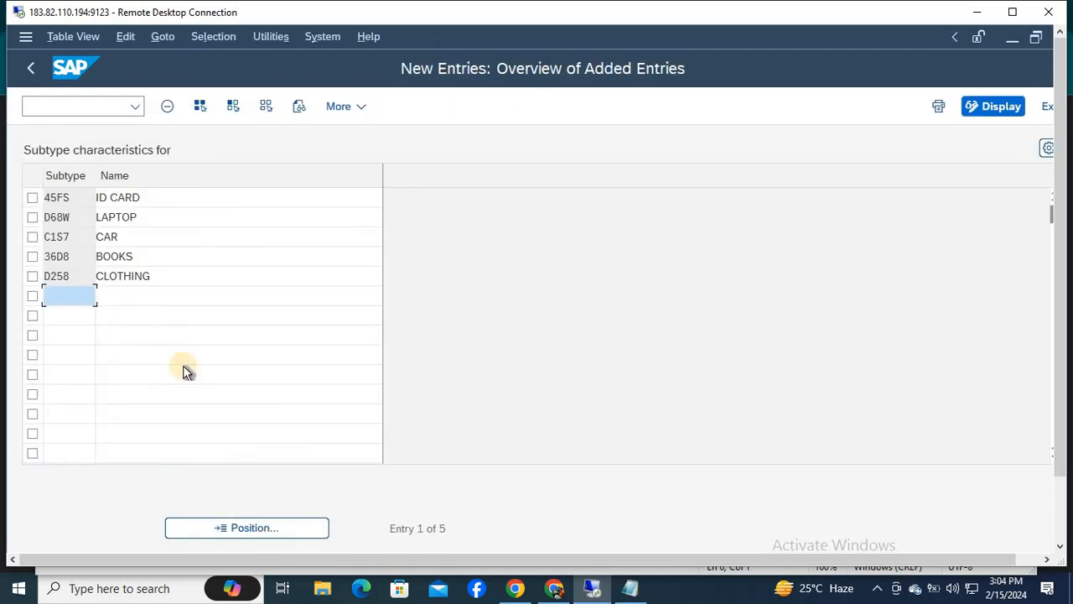
click(172, 216)
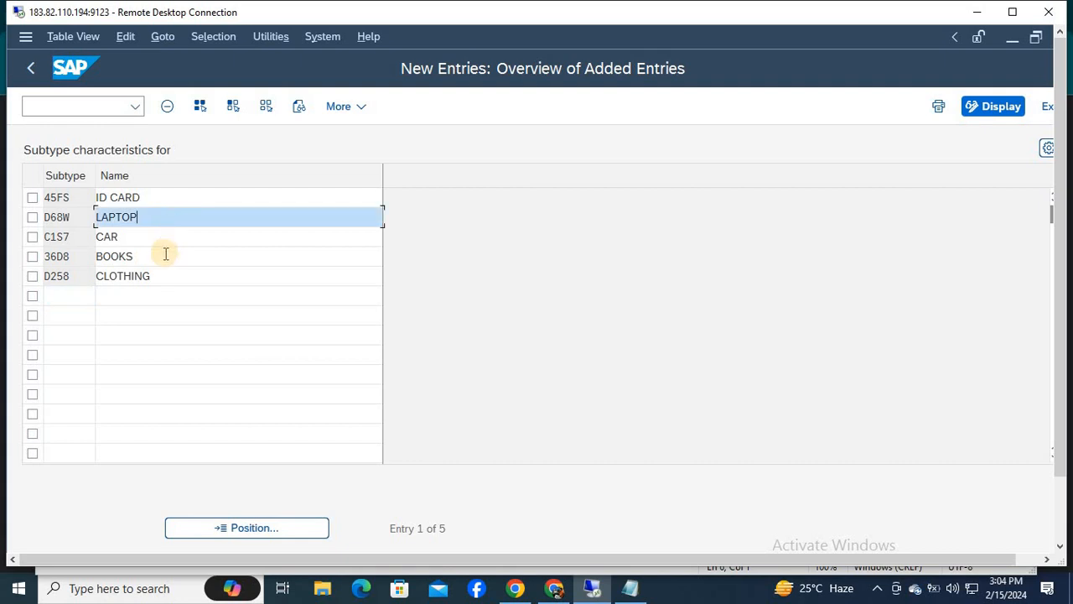
click(162, 264)
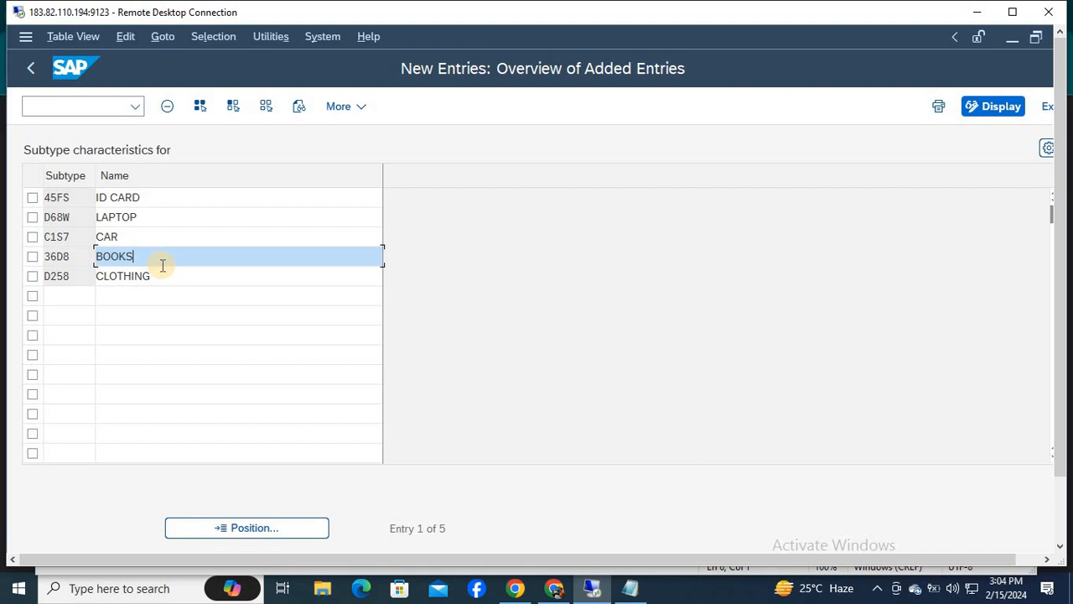
key(F3)
key(F3)
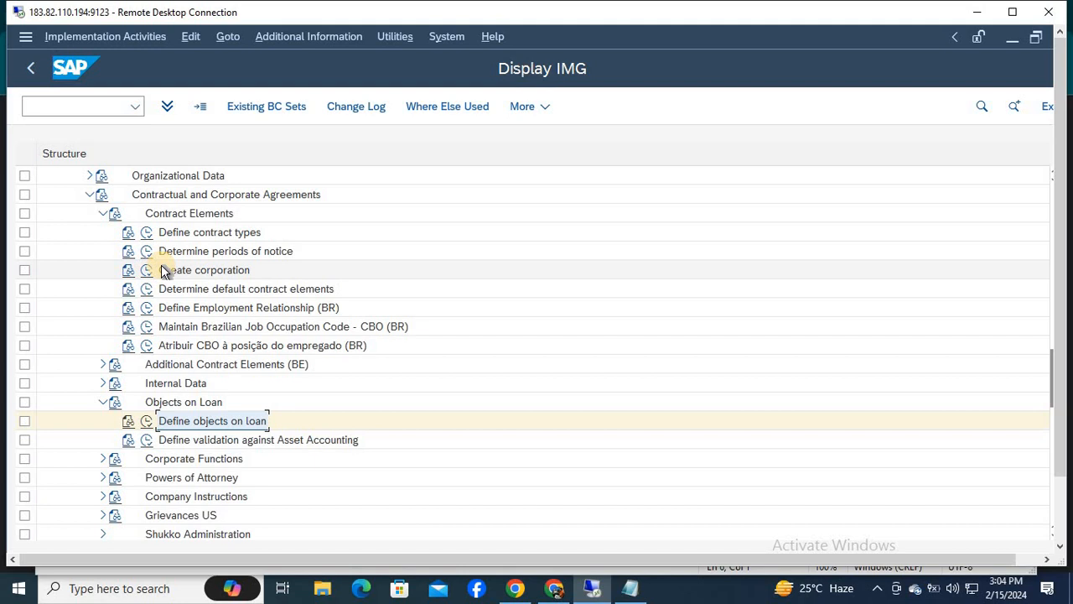
View the ANLAC decision tree through Define validation against Asset Accounting and return to the IMG structure
click(175, 440)
click(147, 440)
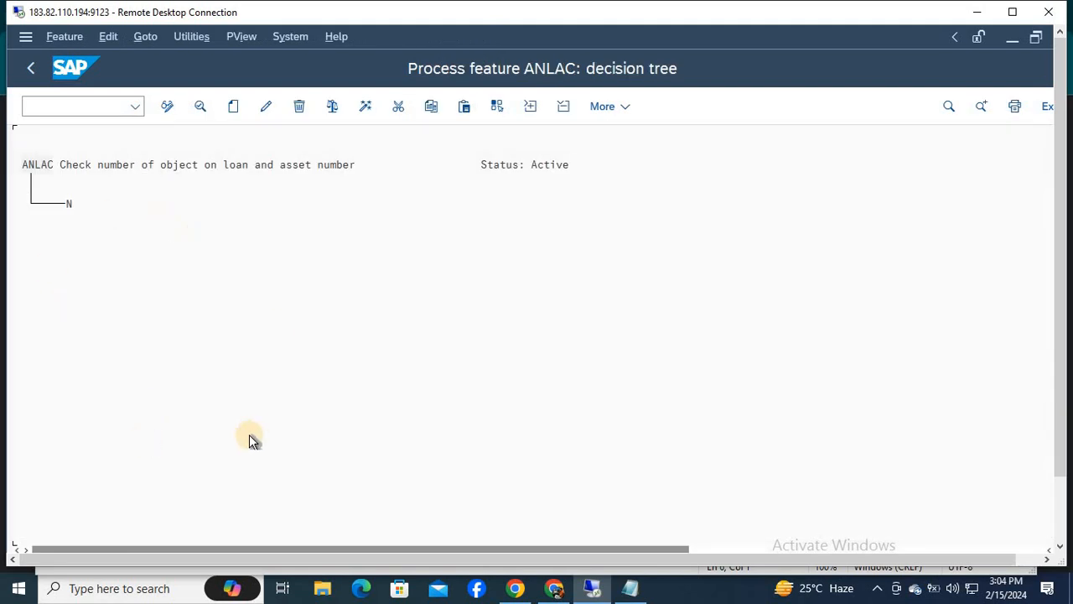
click(32, 67)
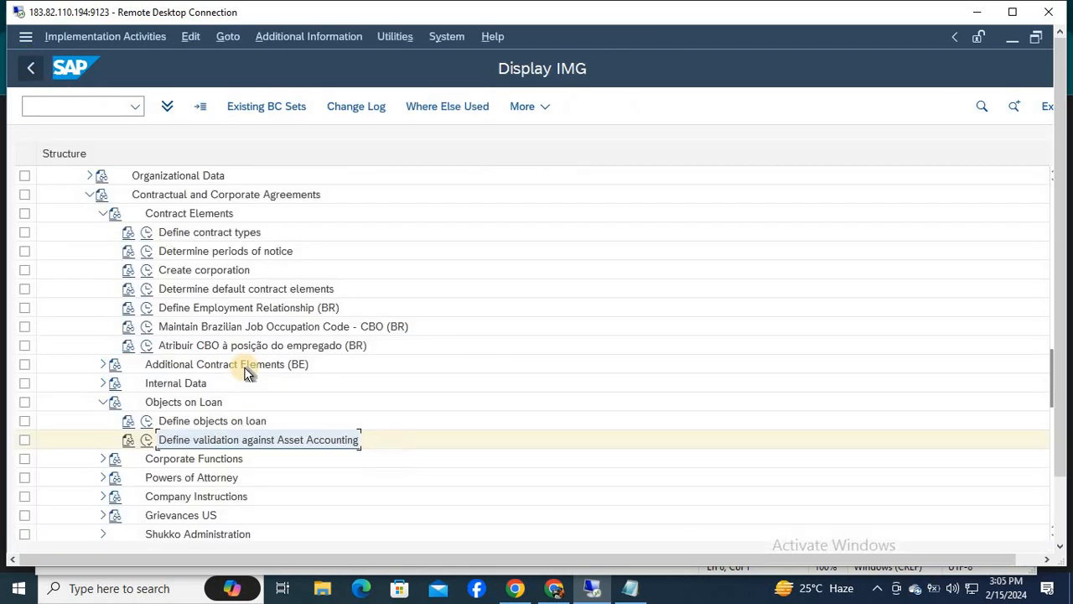
Reopen Define objects on loan to review the list of subtypes and return to the IMG structure
click(257, 407)
click(236, 422)
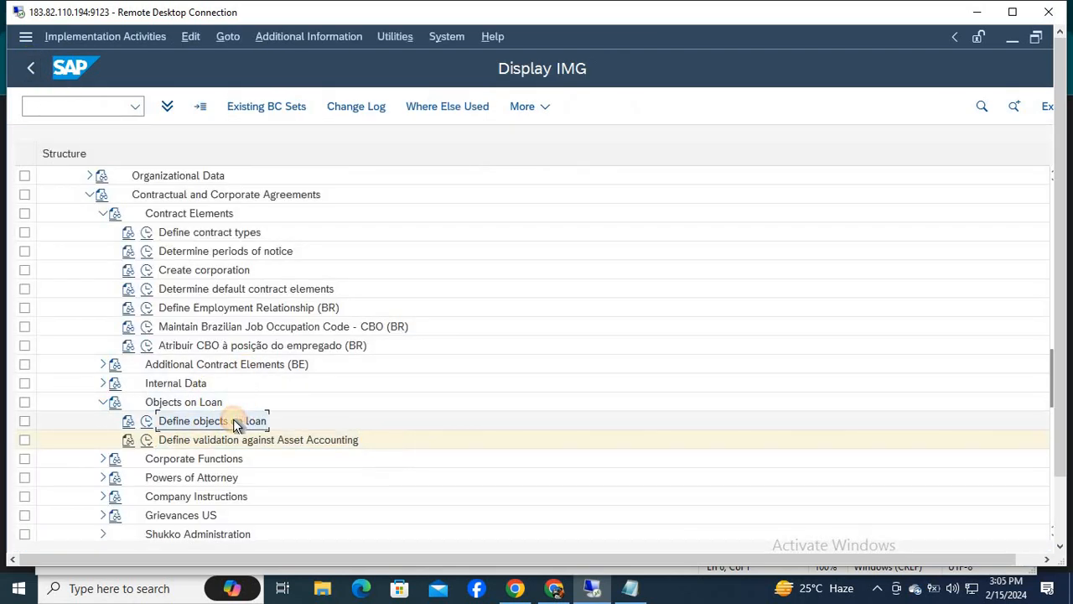
click(146, 422)
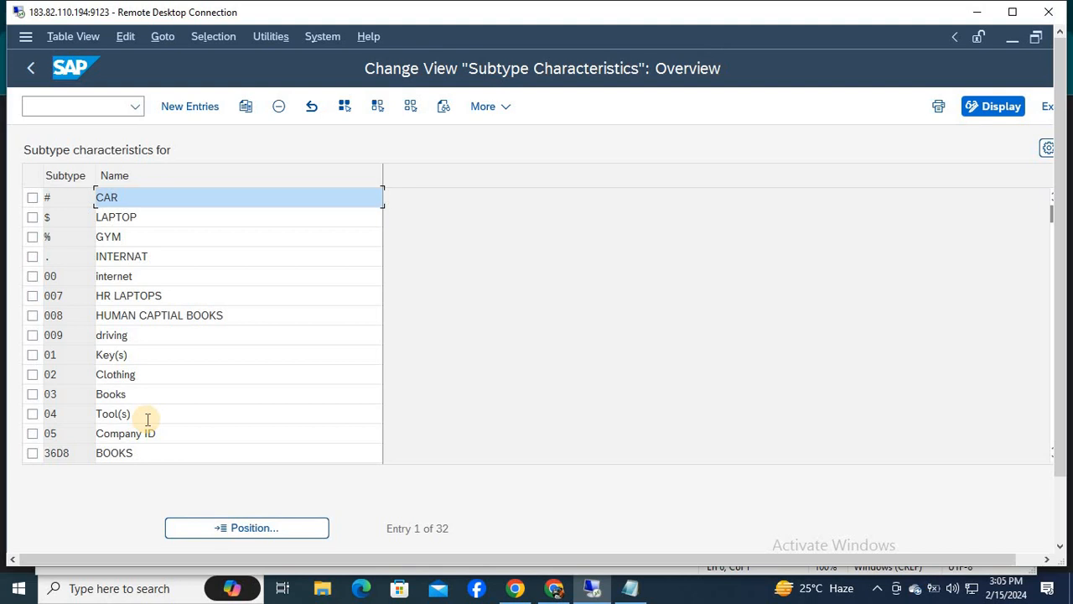
key(F3)
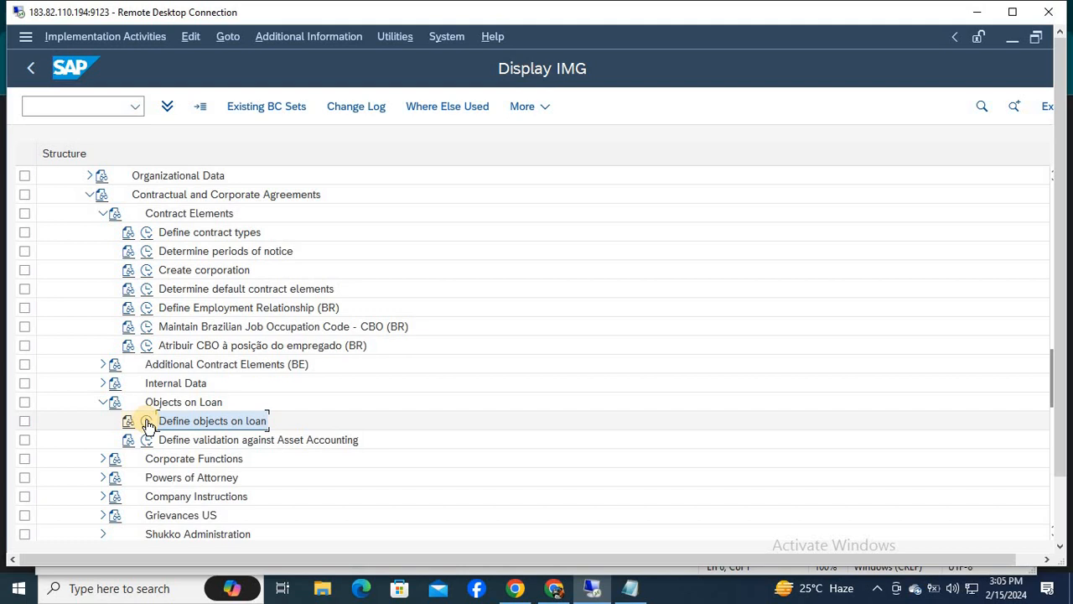
Switch to Notepad, add the line "6----Define objects on loan" to the list and begin the following line with "7----"
key(alt+Tab)
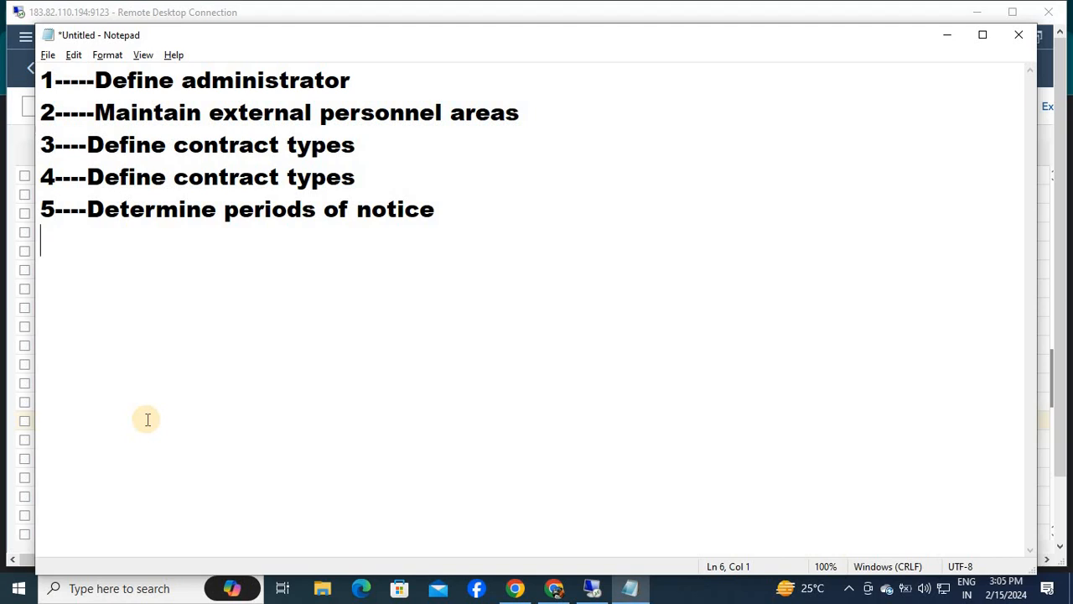
text(6----)
text(Define objects on loan)
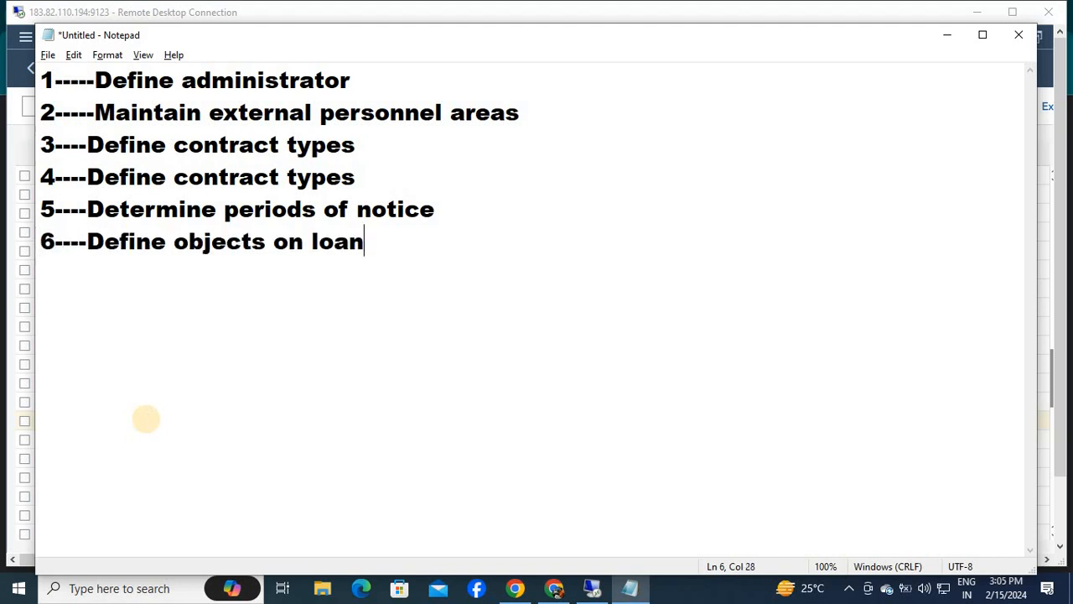
key(Return)
text(7----)
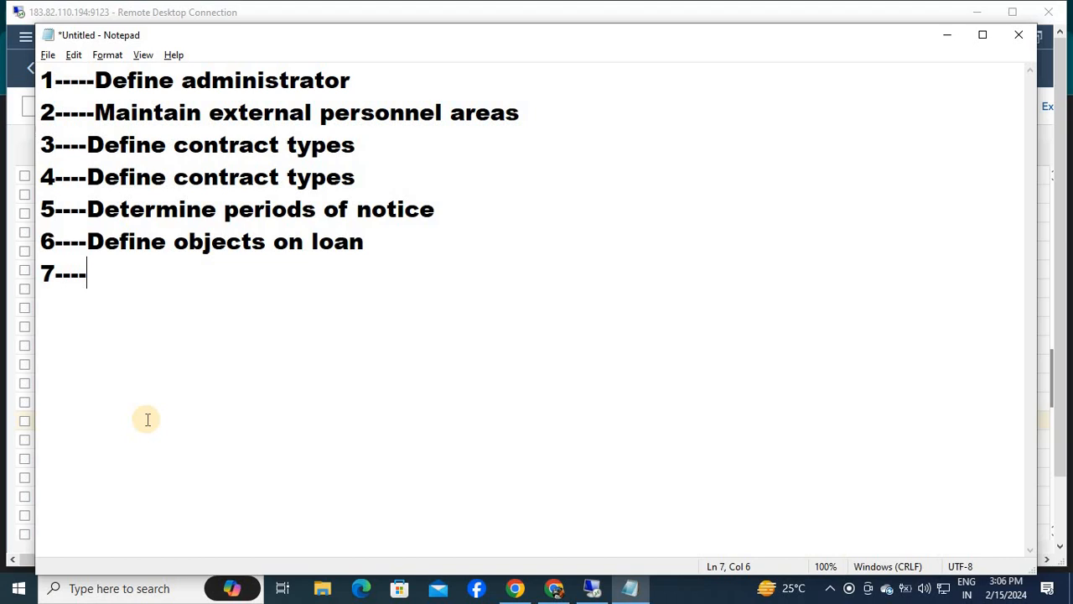
Switch back to the SAP IMG structure, expand Company Instructions and execute Determine instruction types
key(alt+Tab)
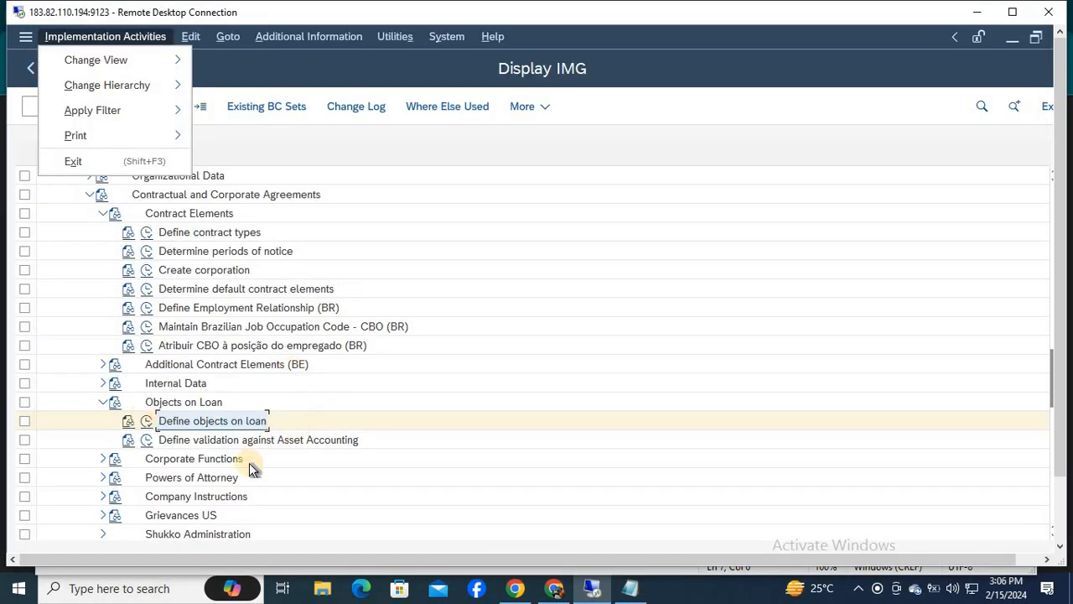
click(211, 421)
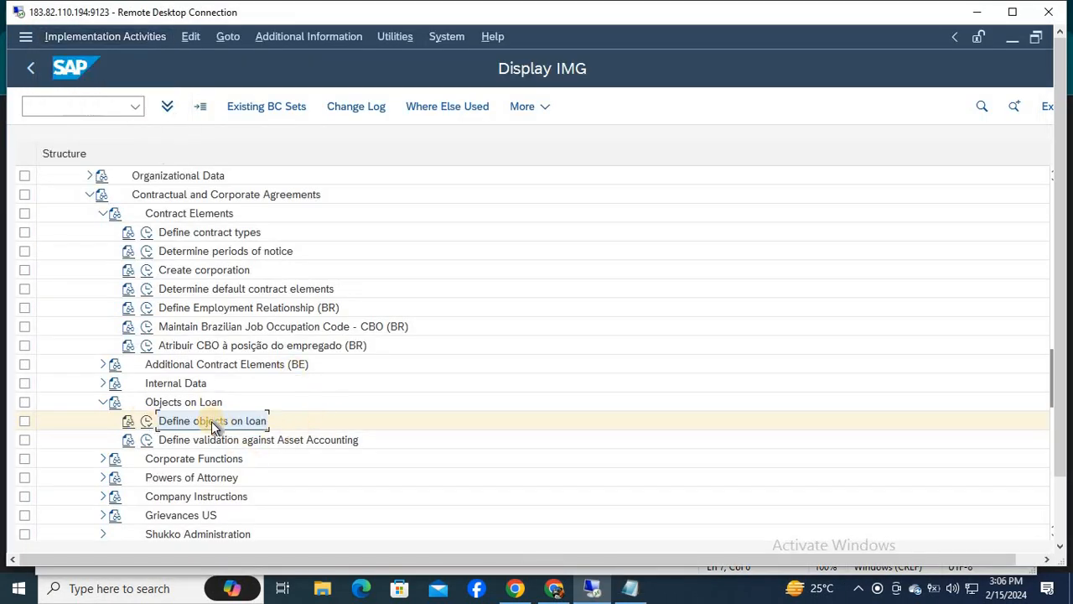
click(229, 497)
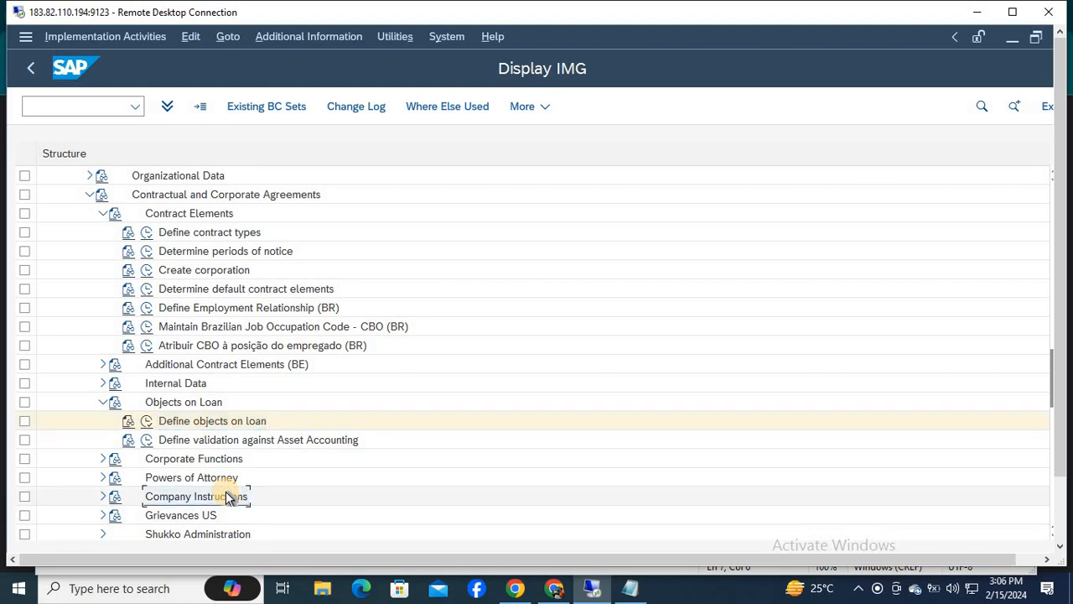
double_click(229, 497)
key(Down)
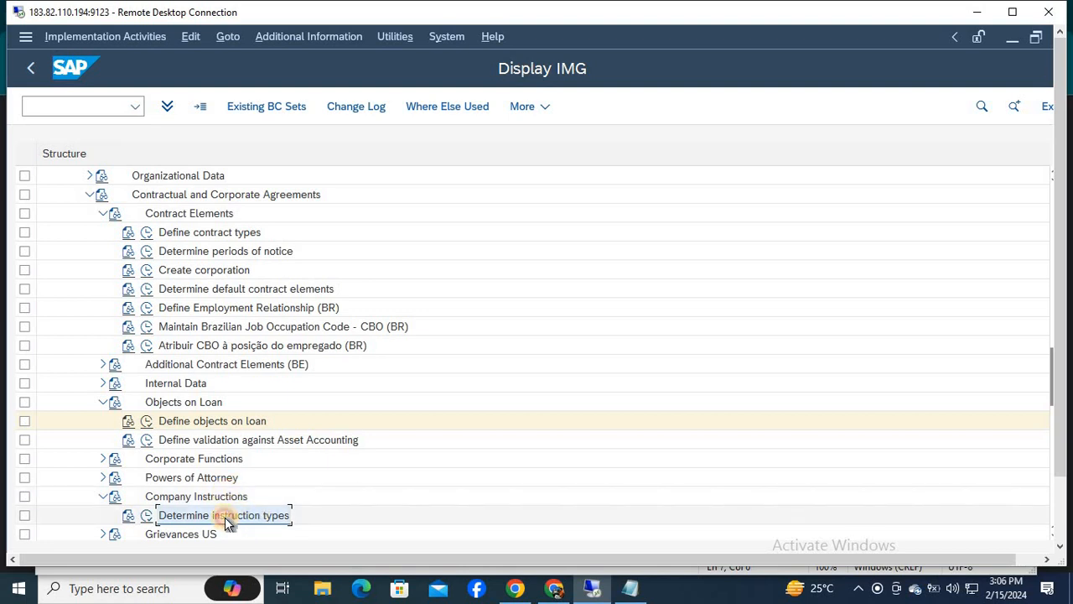
click(148, 515)
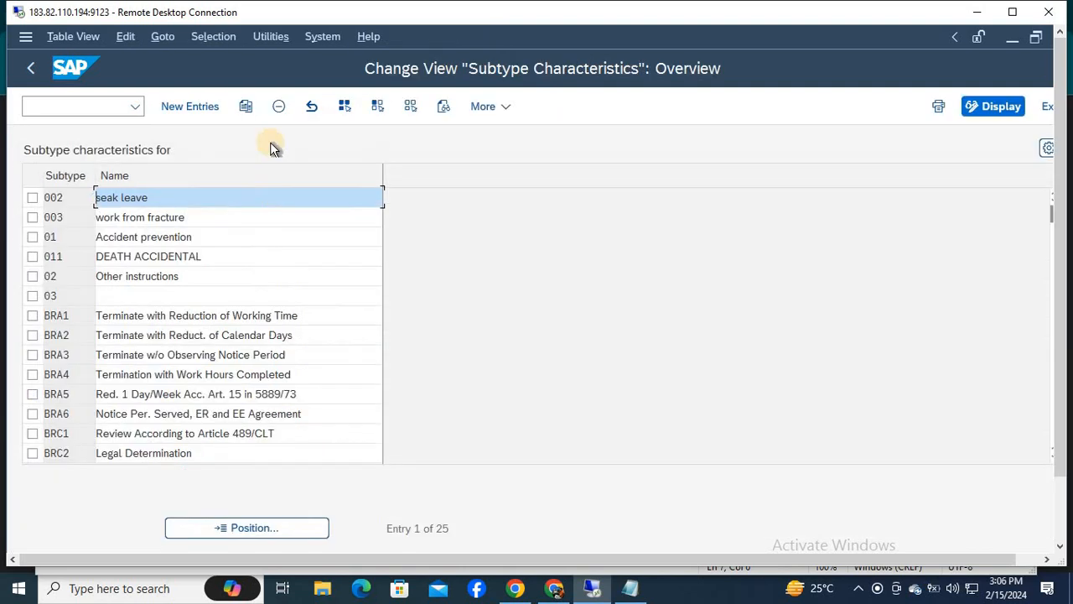
click(193, 107)
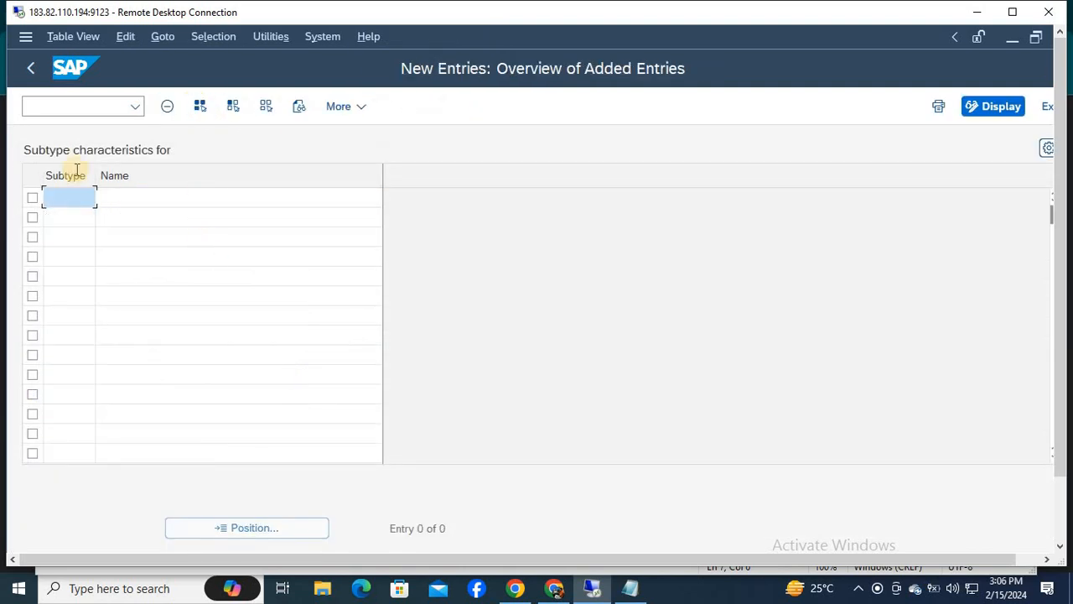
click(29, 70)
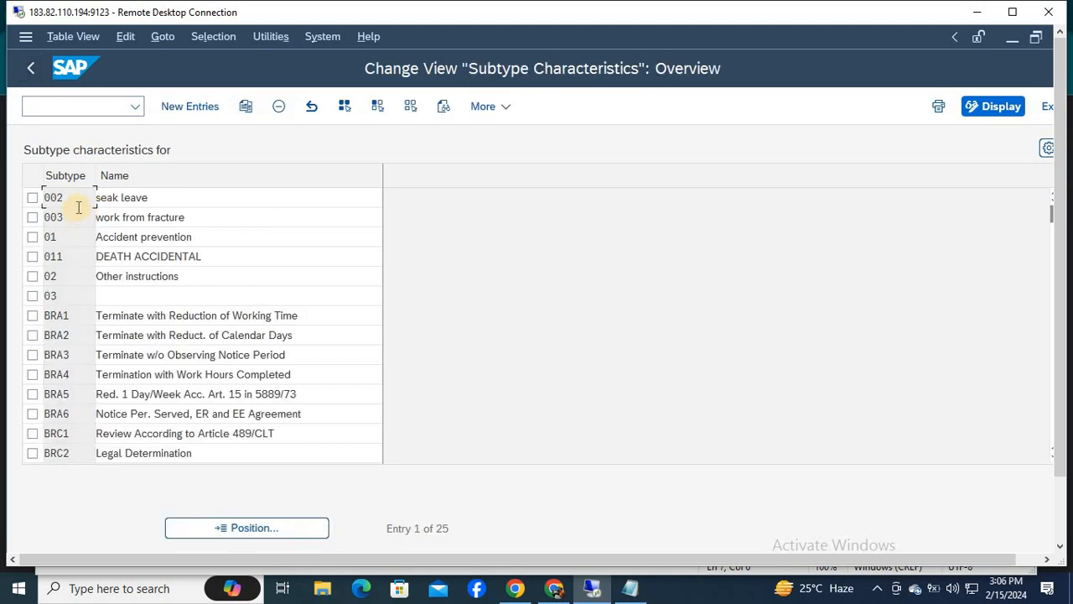
click(201, 215)
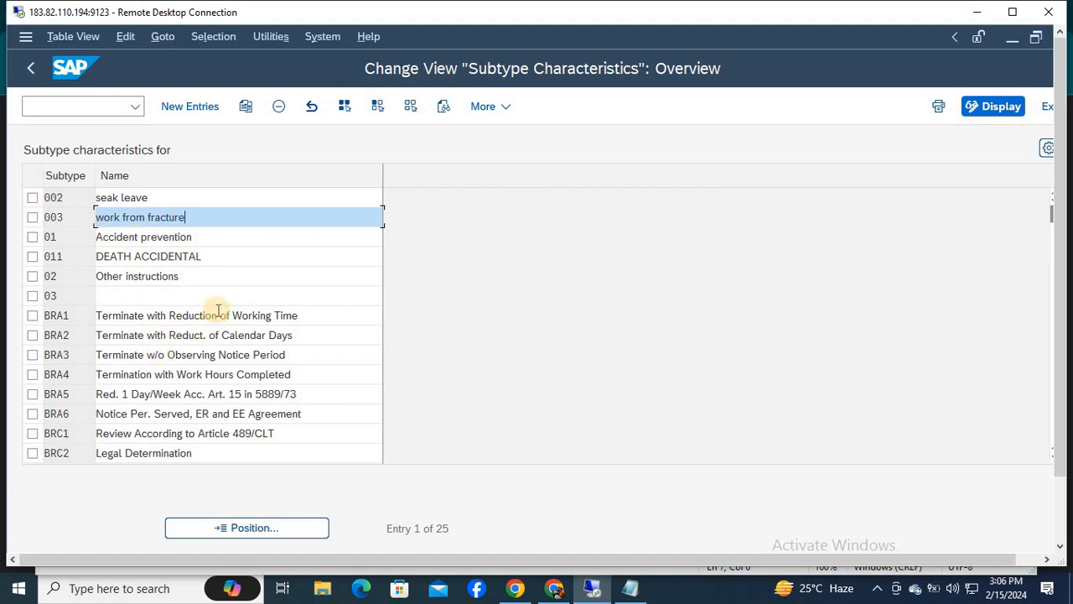
Open a blank new-entries table for instruction subtypes and complete line 7 of the Notepad list with "Determine instruction types"
click(200, 109)
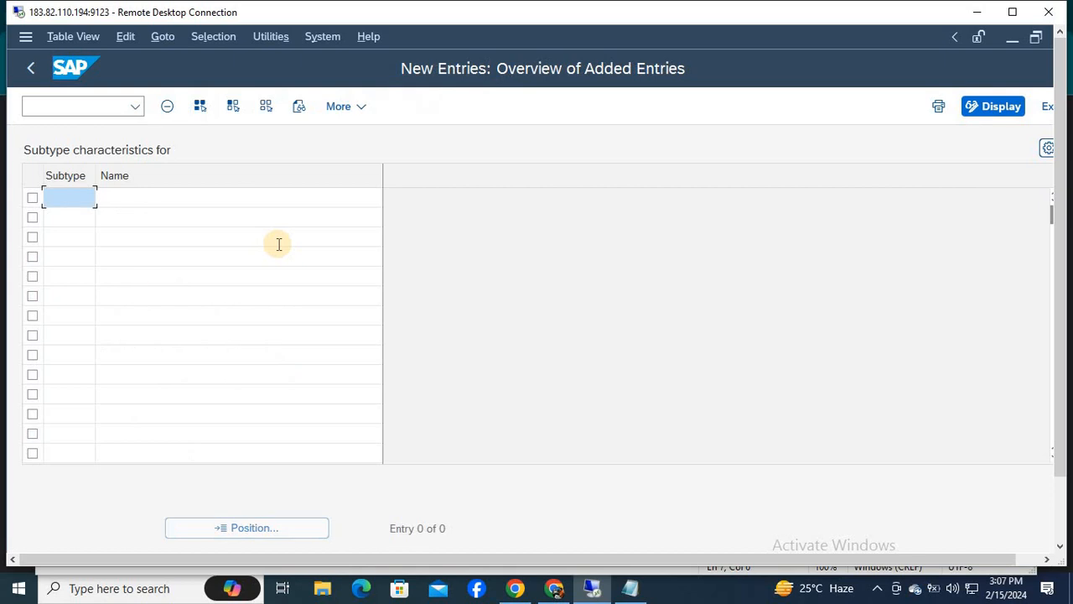
key(alt+Tab)
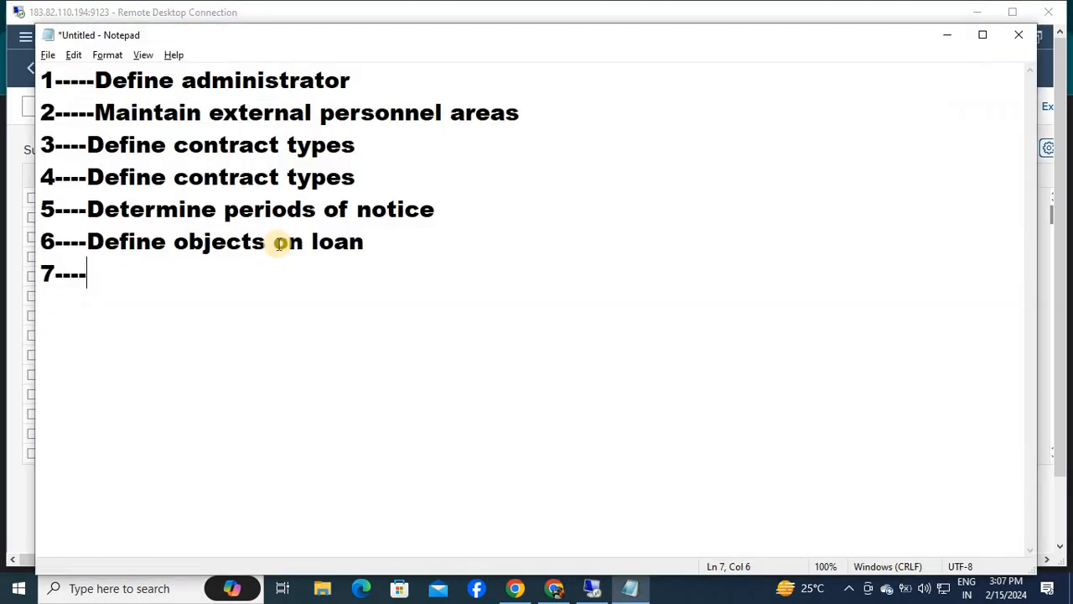
text(Determine instruction types)
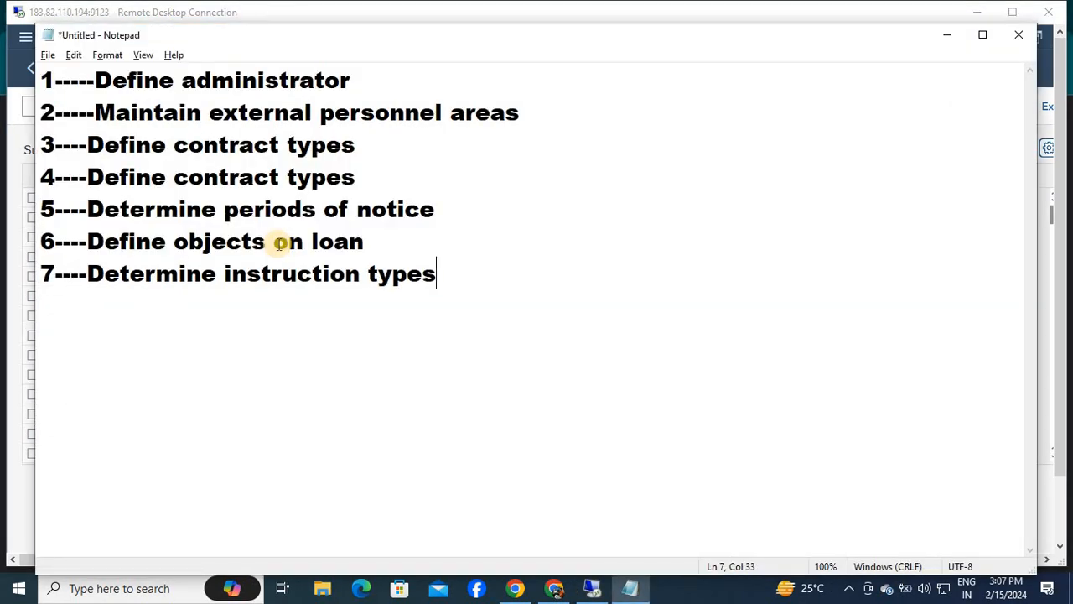
key(alt+Tab)
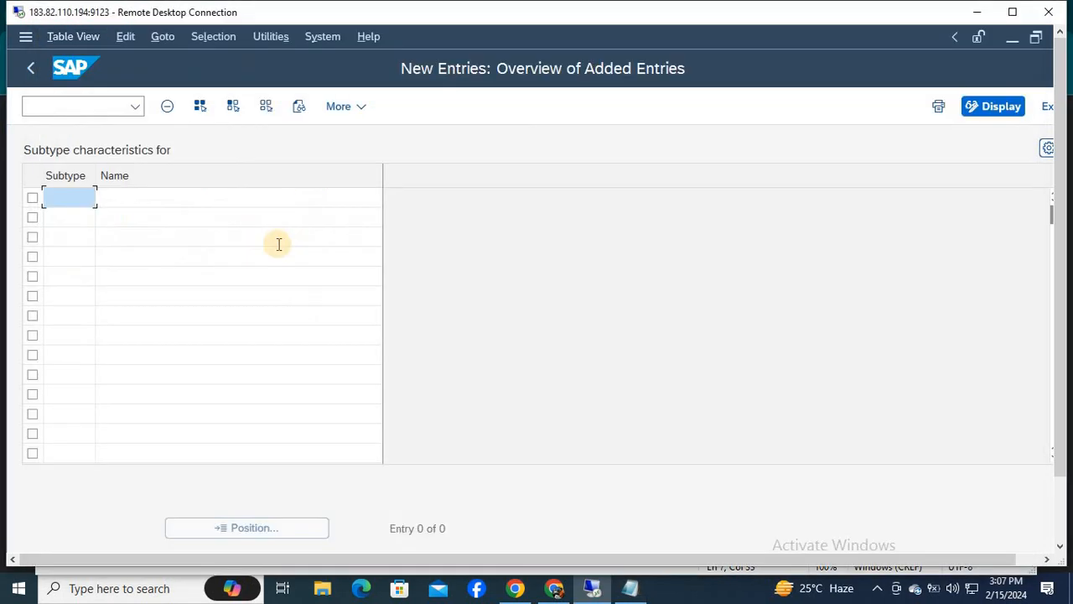
Name the first two new instruction subtypes ACCIDENTAL INSTRUCTION and LEAVE
key(Tab)
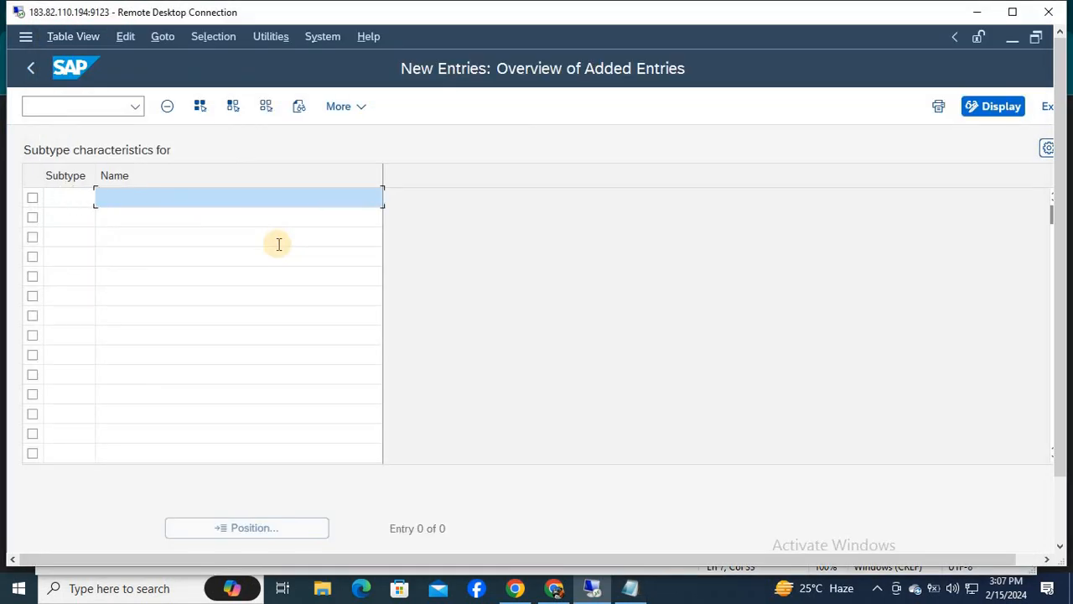
text(ACCIDENTAL INSTRUCTION TP)
key(BackSpace)
key(BackSpace)
key(BackSpace)
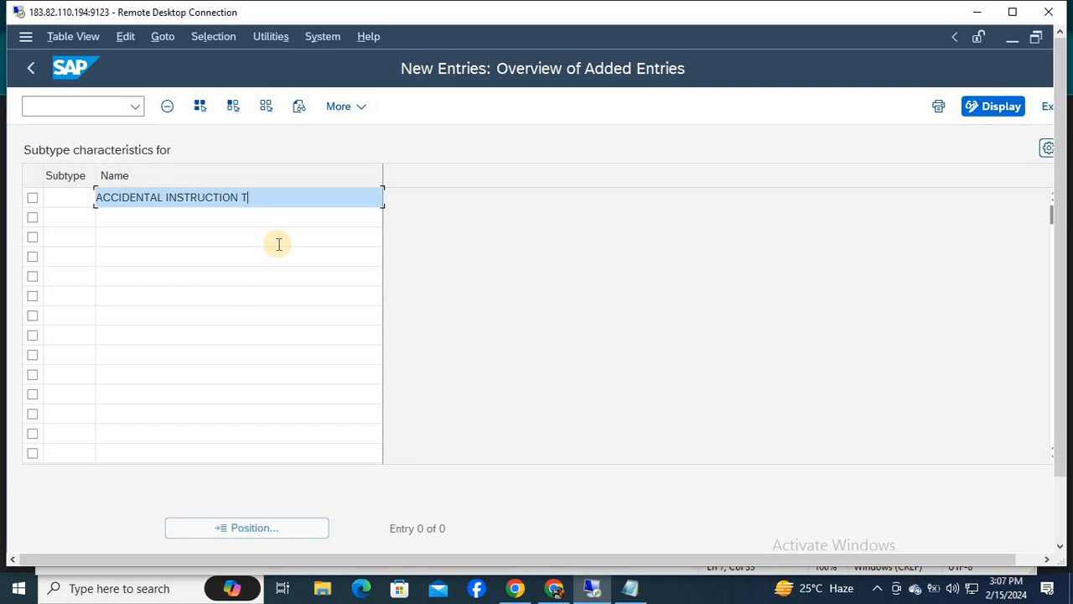
key(Tab)
key(Tab)
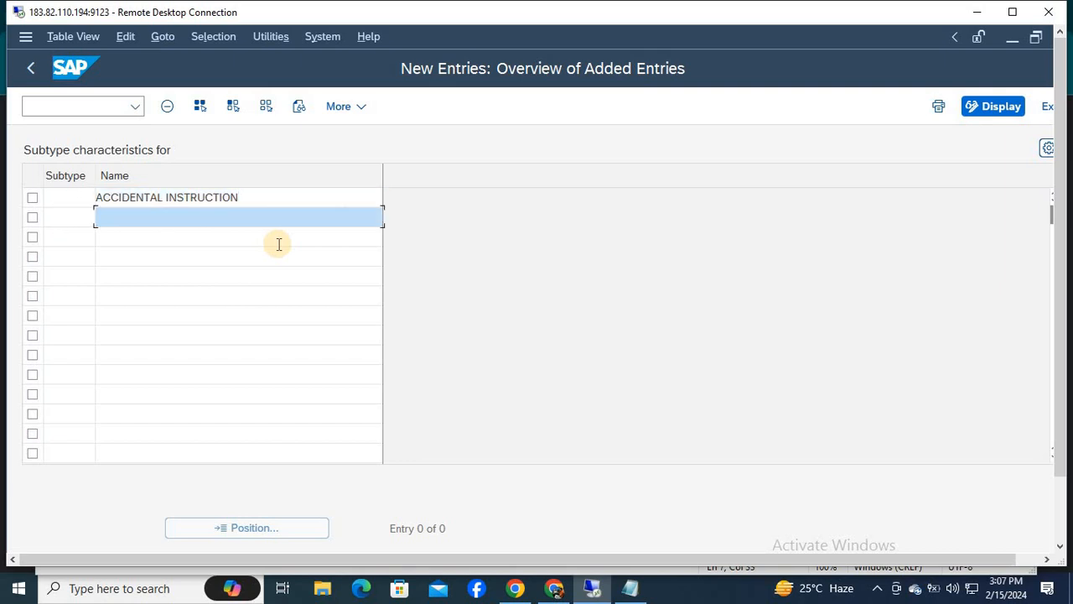
text(LEAVE)
key(Tab)
key(Tab)
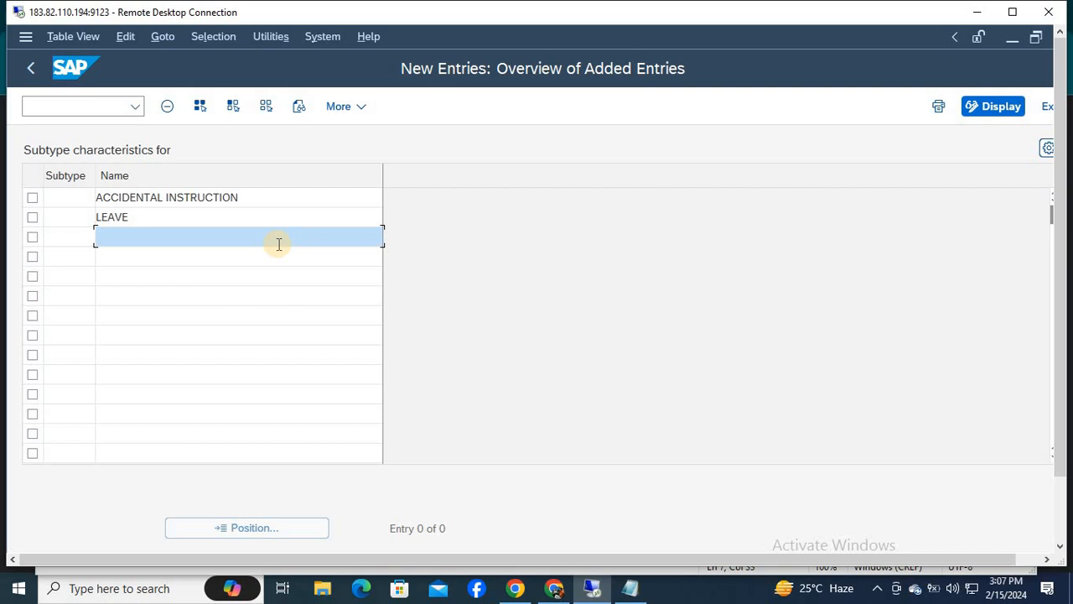
Assign subtype code H3 to ACCIDENTAL INSTRUCTION and H4 to LEAVE
click(65, 197)
text(H3)
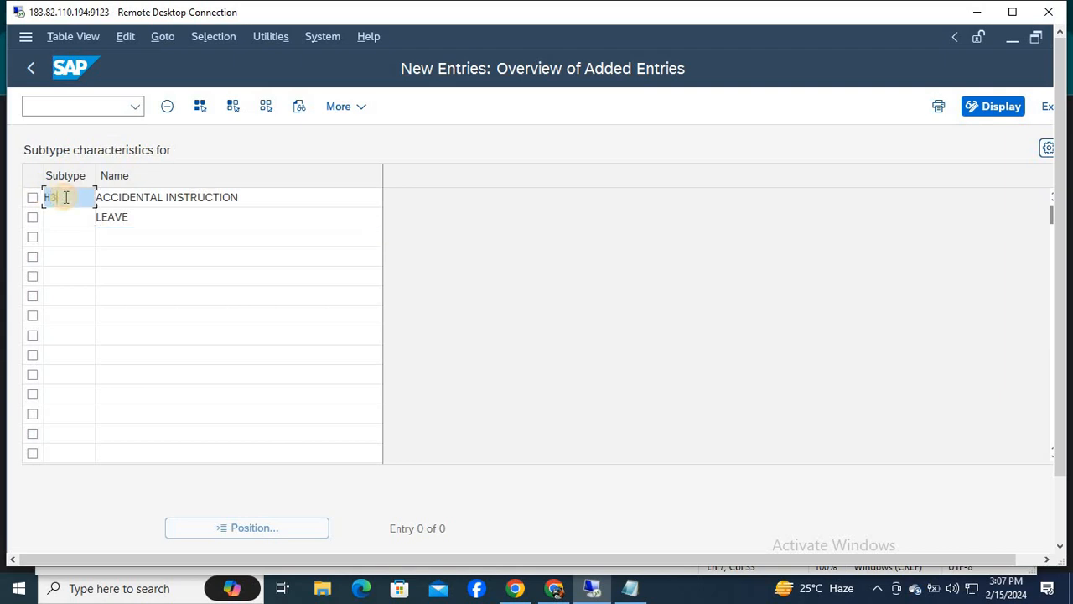
key(Tab)
text(H4)
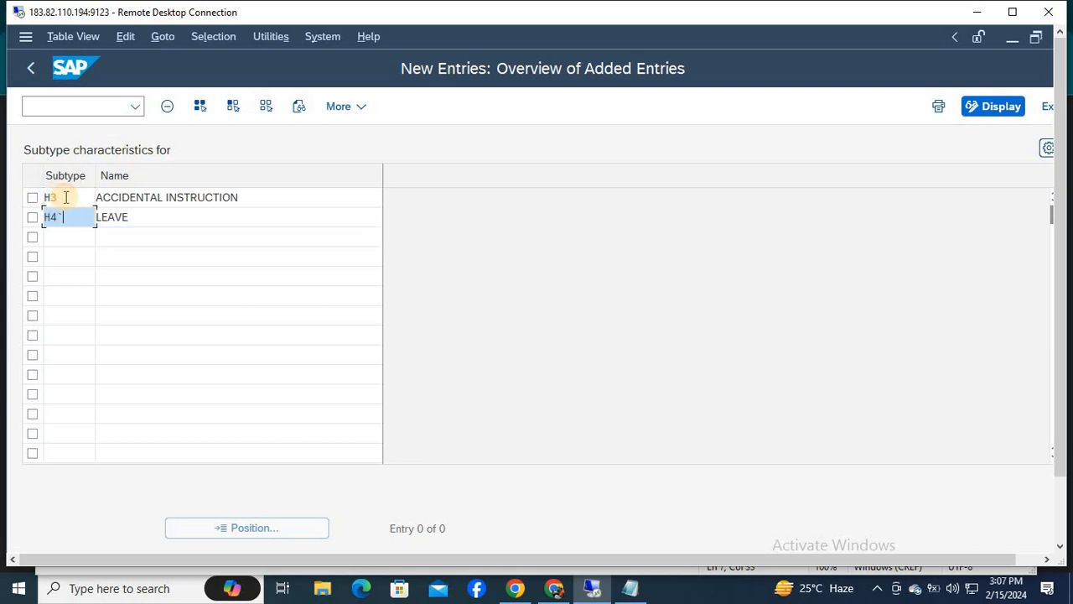
key(Tab)
key(Tab)
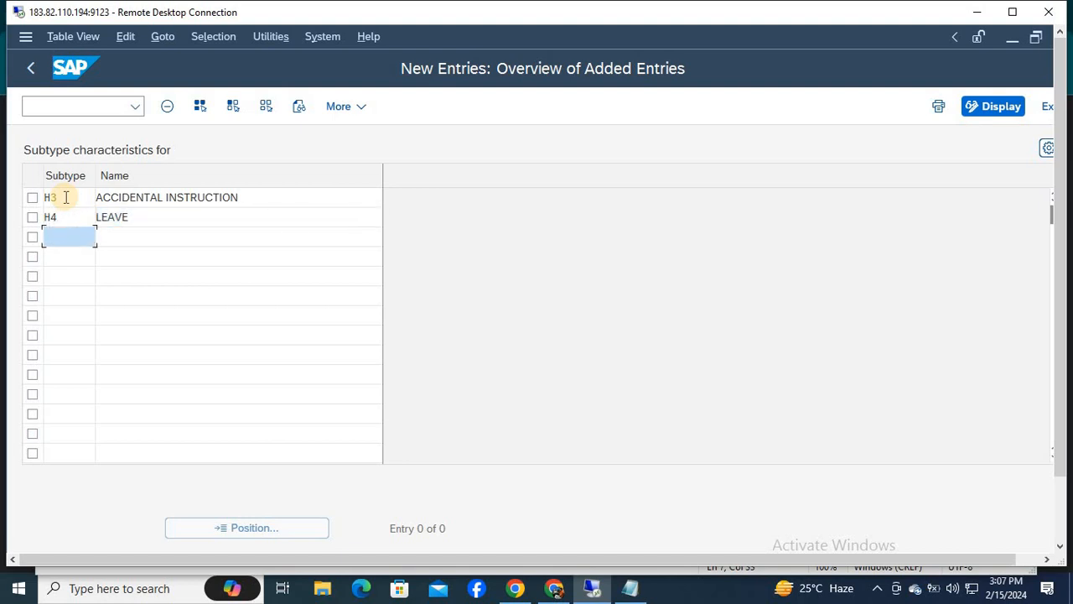
Add subtype F4 named PARTY, save the new instruction types and return to the IMG structure
text(F4)
key(Tab)
text(PART)
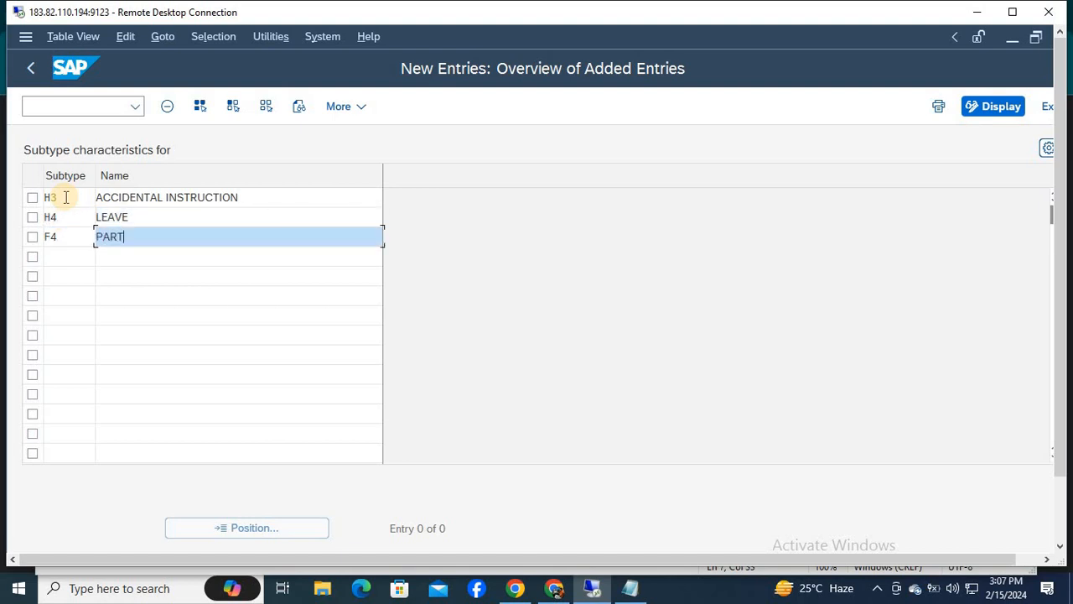
text(Y)
key(Return)
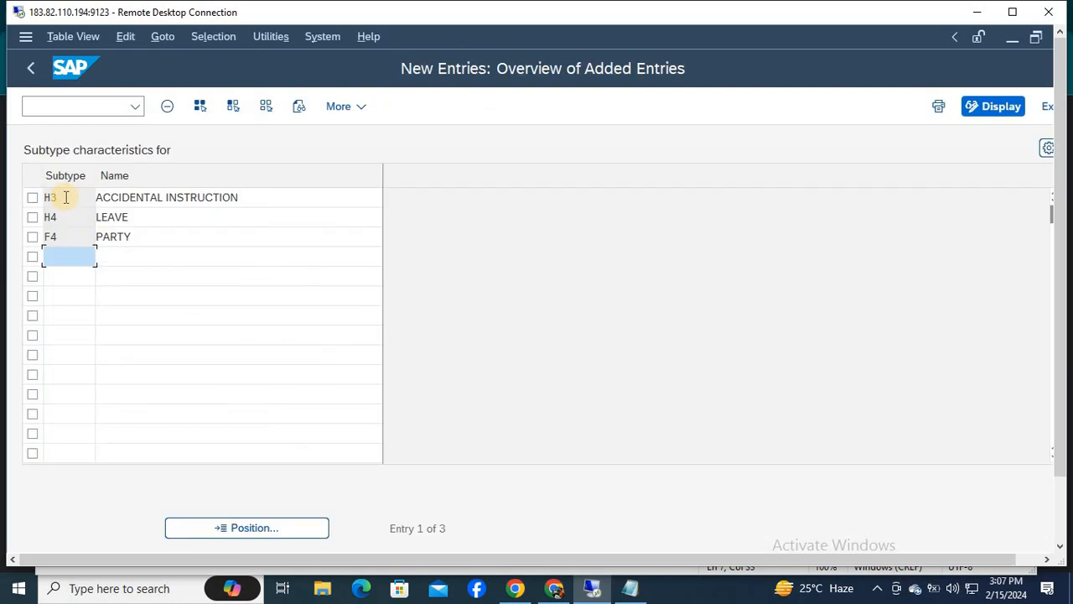
key(F3)
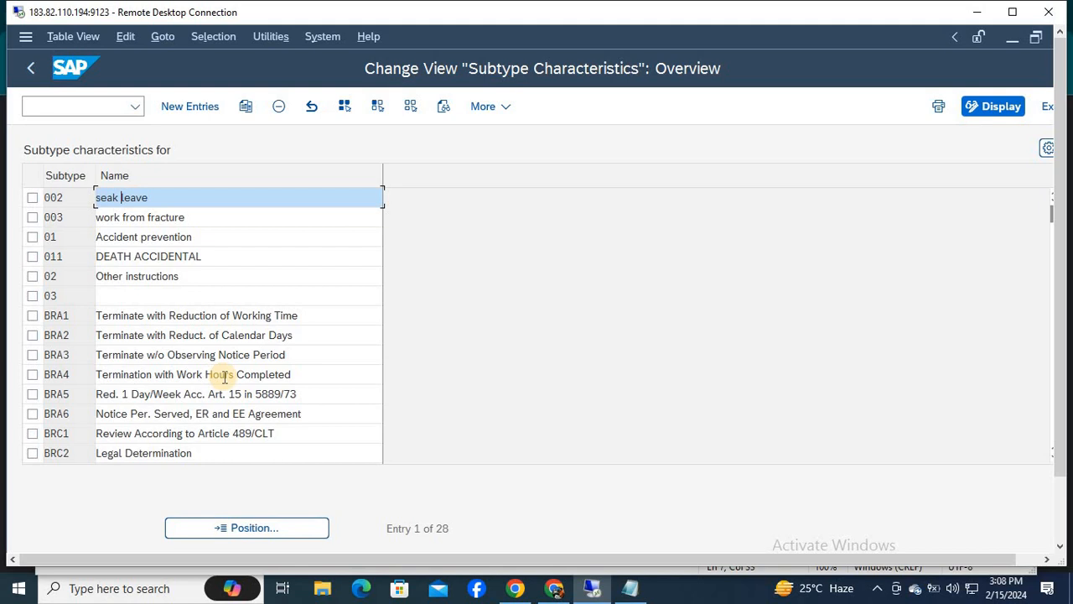
key(F3)
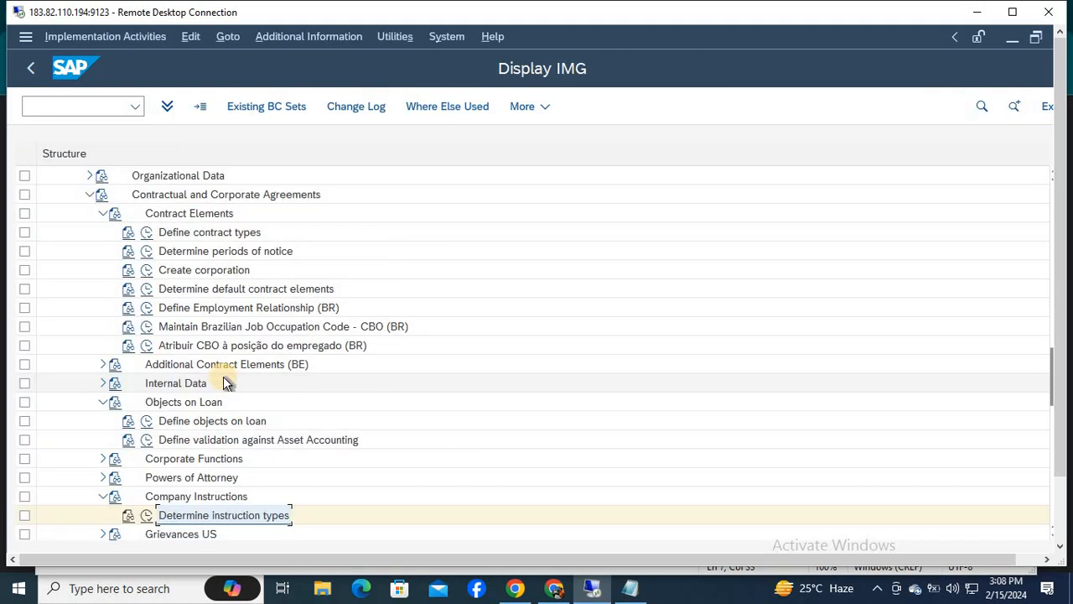
Check the Notepad list, reopen Determine instruction types to review its subtypes and return to the IMG structure
key(alt+Tab)
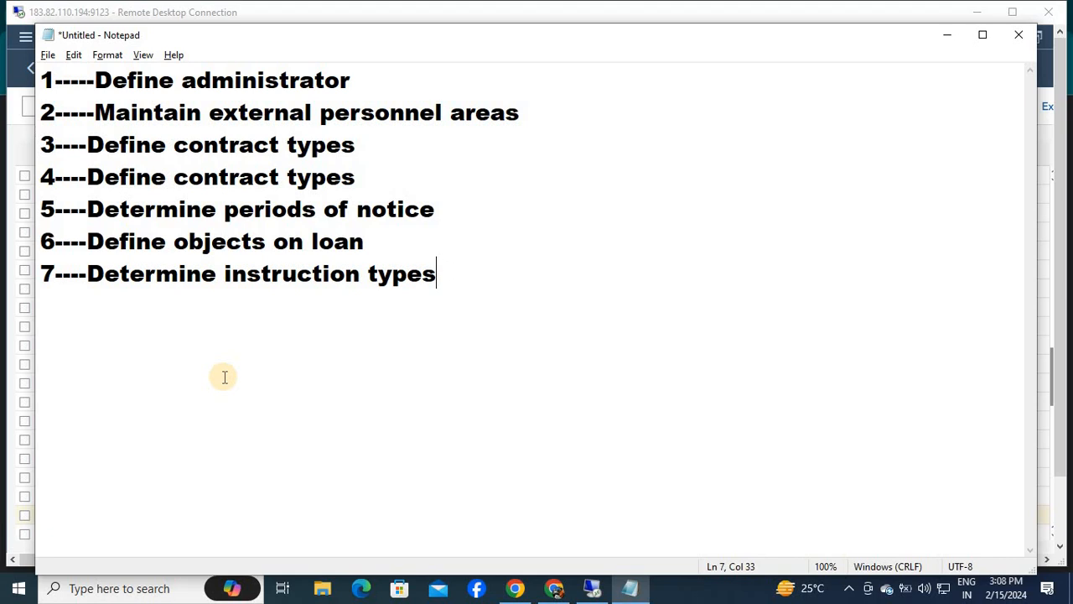
key(alt+Tab)
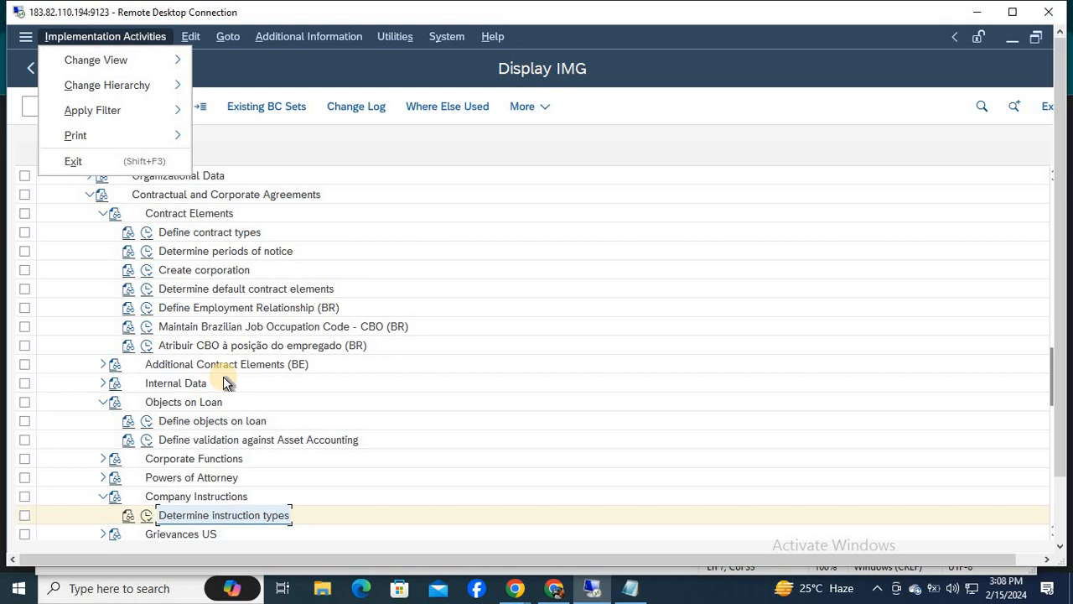
click(224, 383)
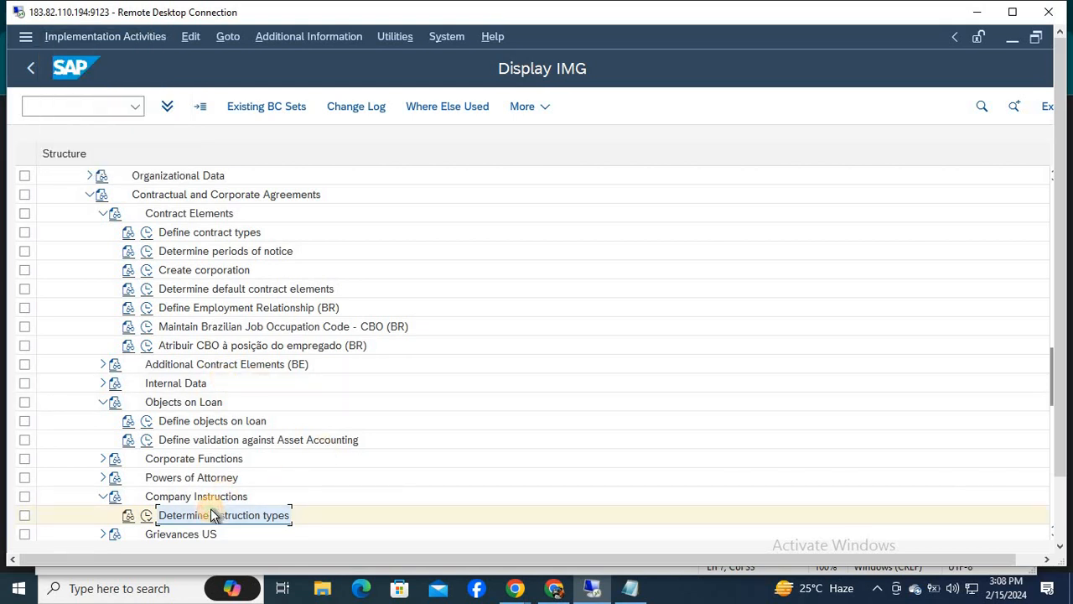
scroll(211, 508, down, 2)
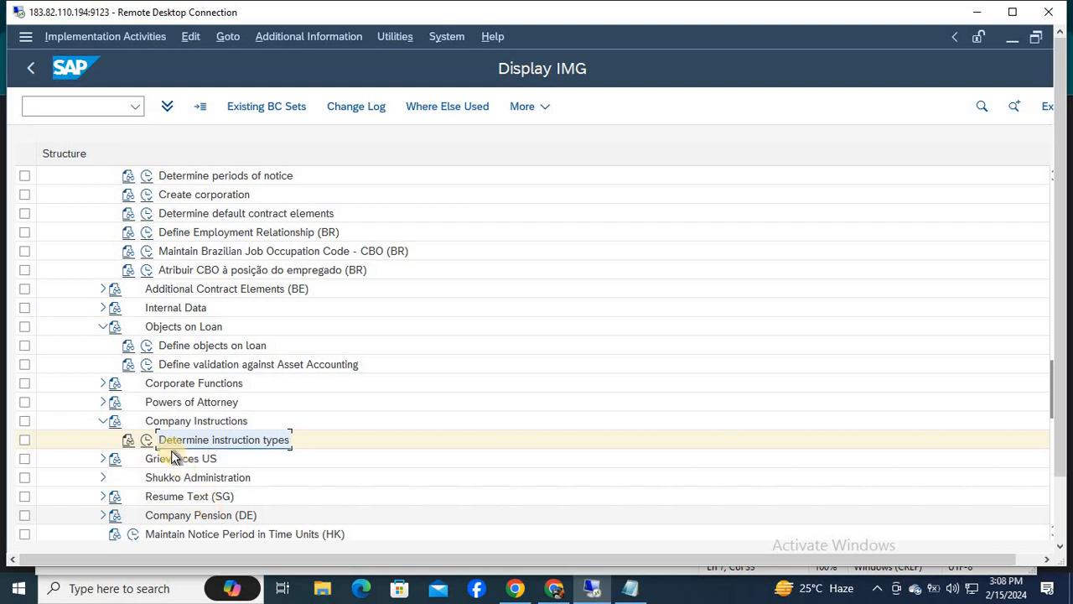
click(146, 440)
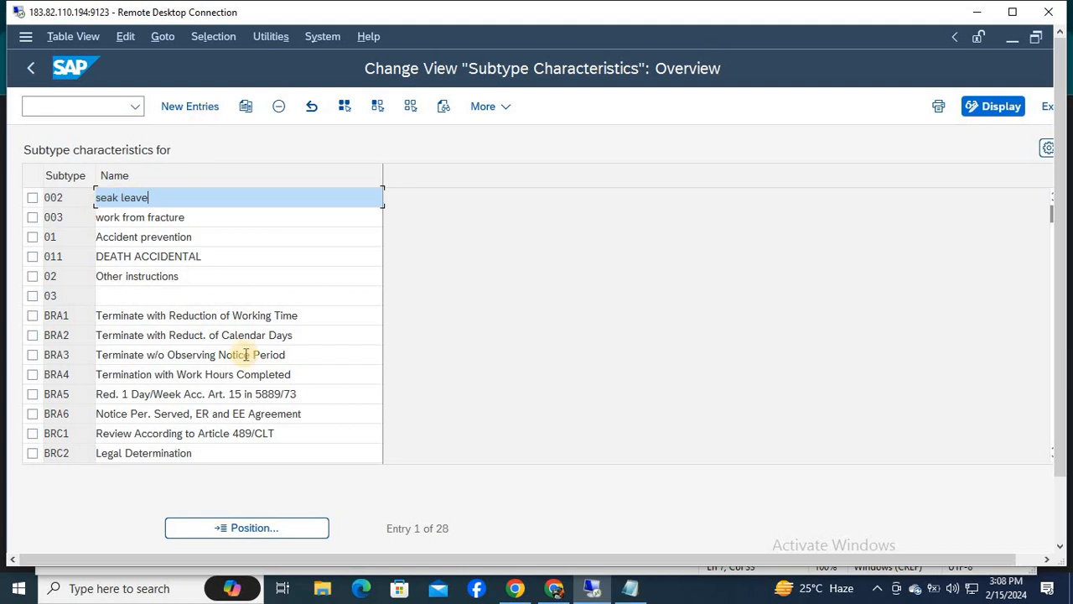
key(F3)
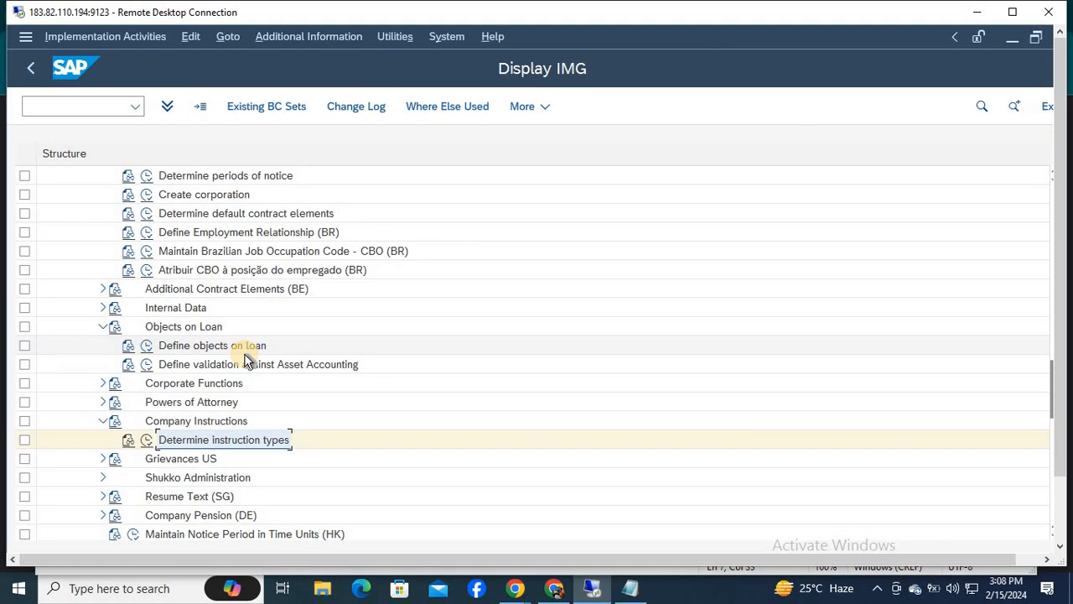
Switch to Notepad and review the full list of IMG activities from line 1 to line 7
key(alt+Tab)
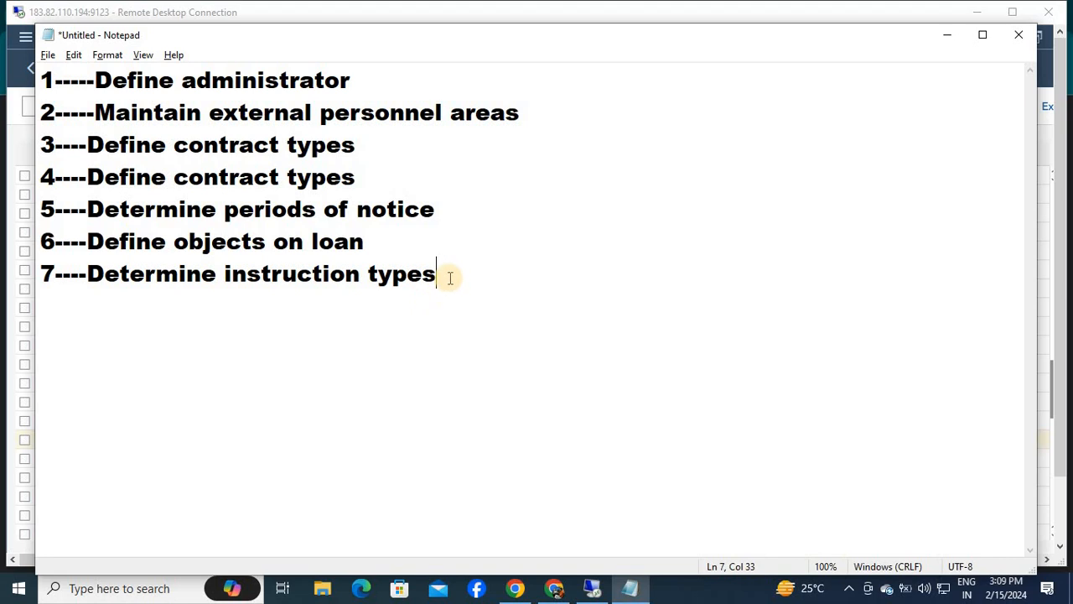
drag(436, 274, 10, 63)
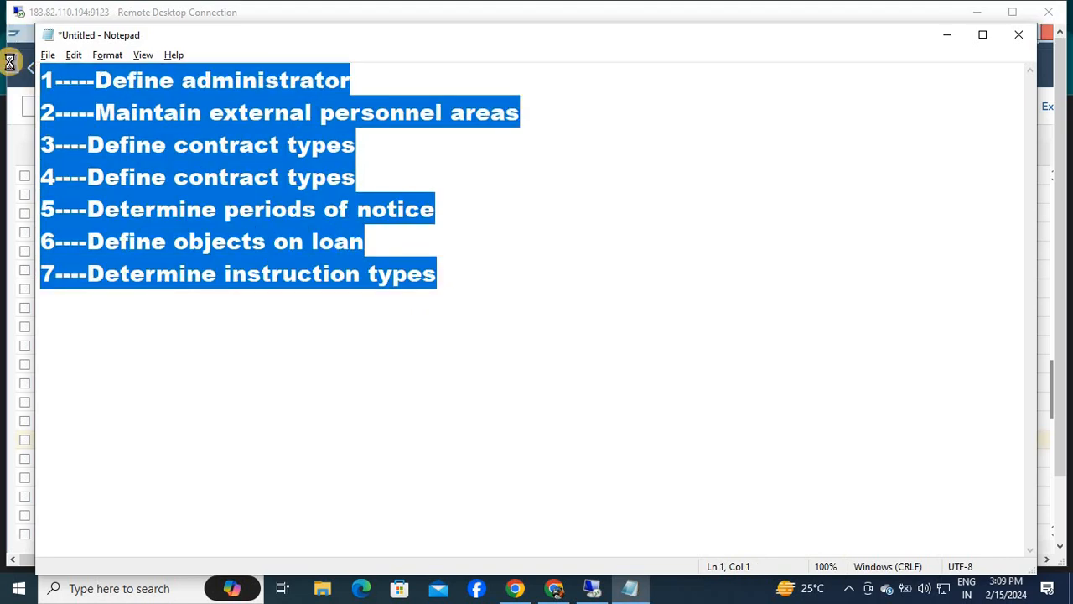
click(471, 268)
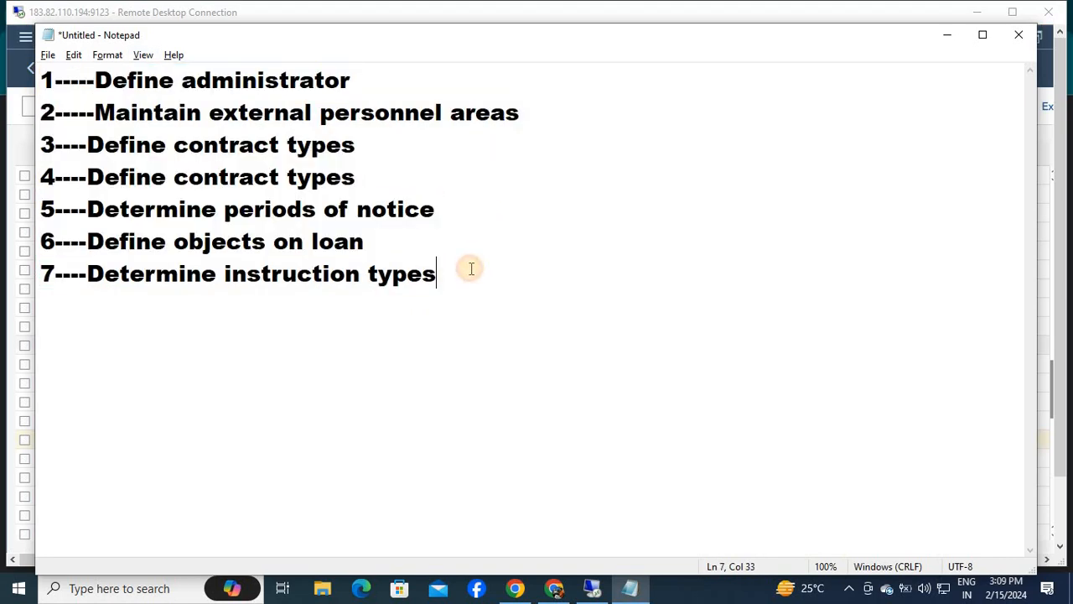